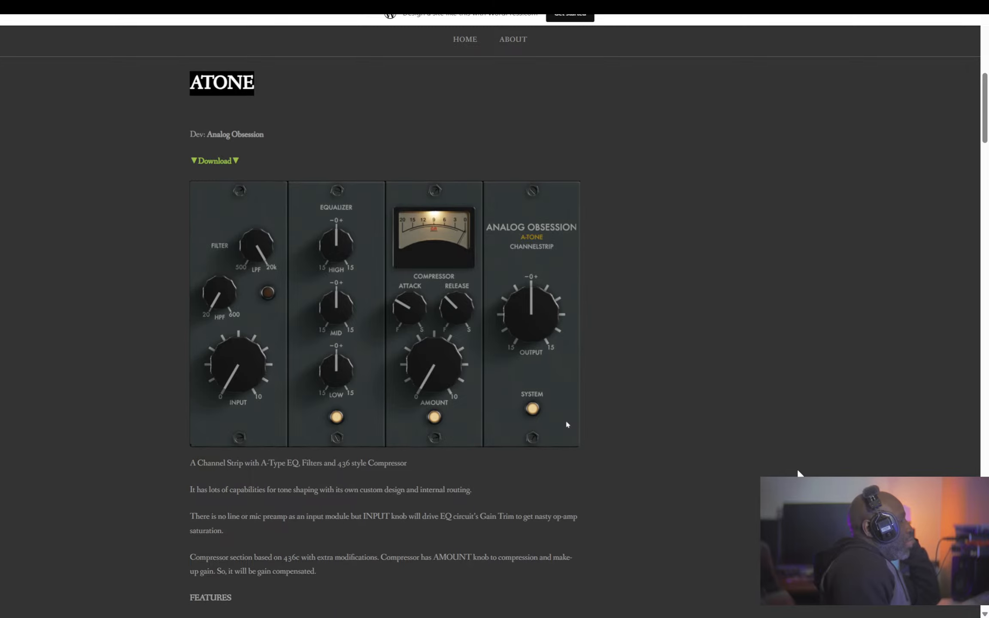
Step: Look through the ATONE, Buster SE, Zebralette 3 Beta2 and Burier entries in the free plugin list
scroll(797, 465, "down", 1)
scroll(799, 470, "down", 11)
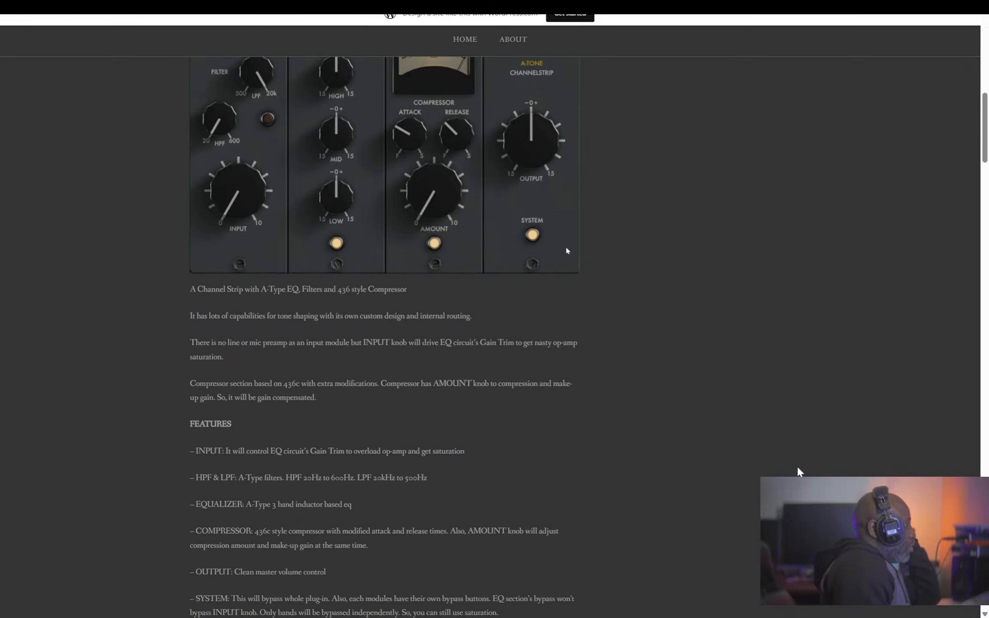
scroll(803, 468, "down", 2)
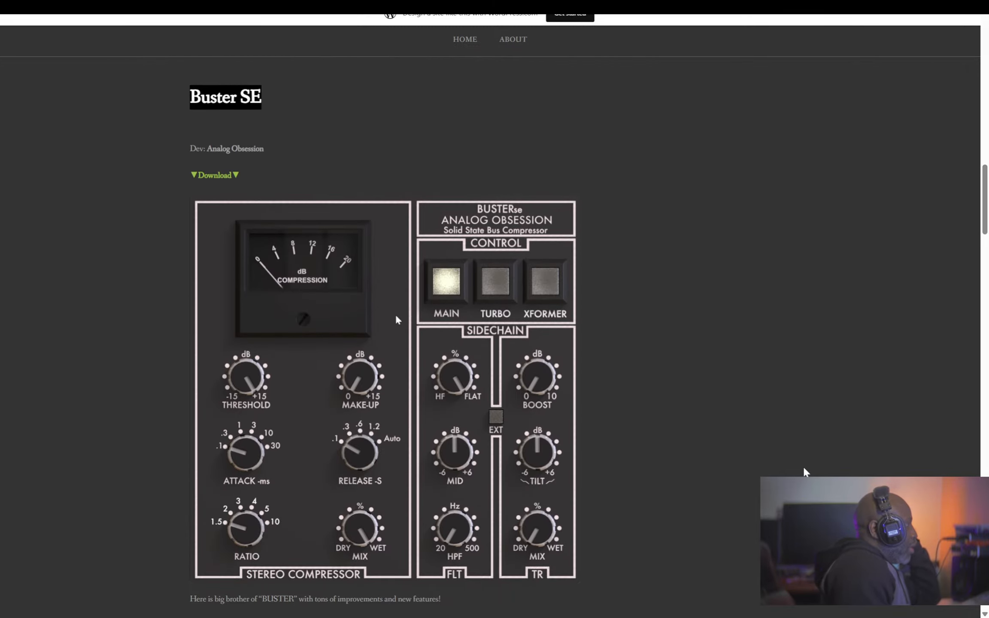
scroll(803, 457, "down", 1)
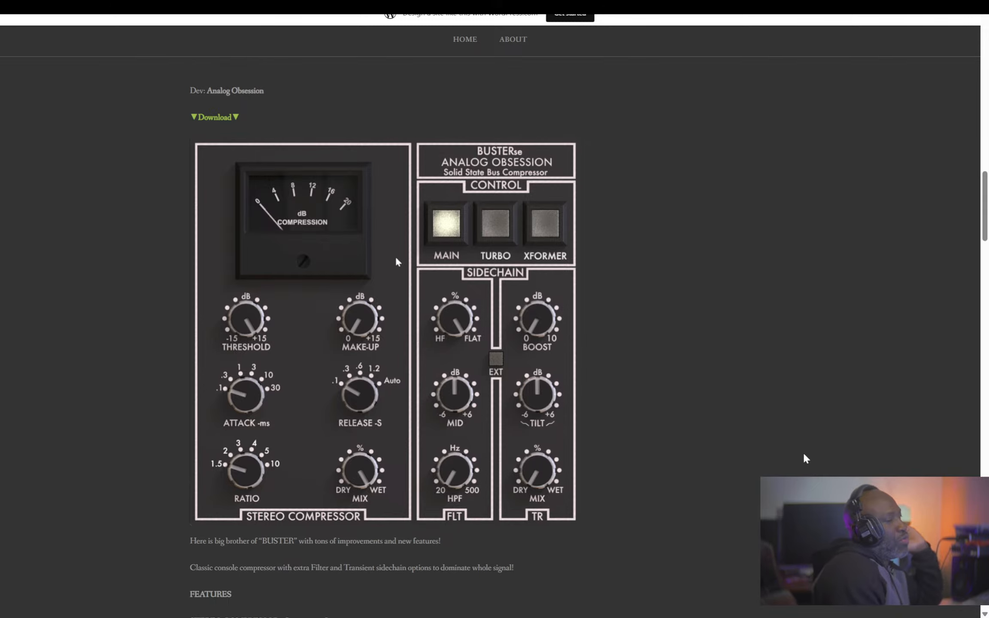
scroll(801, 451, "down", 10)
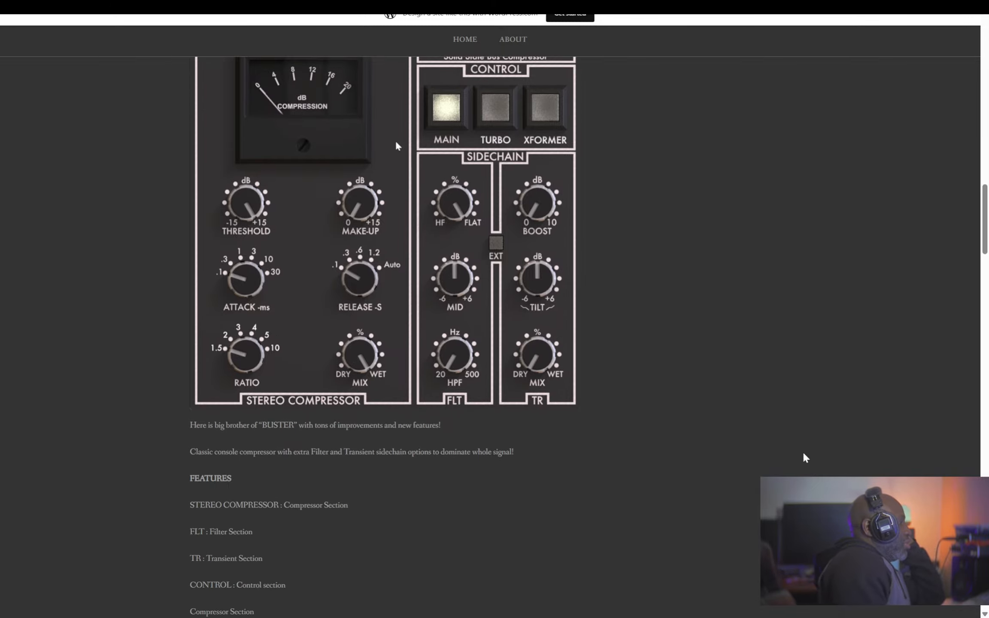
scroll(802, 450, "down", 12)
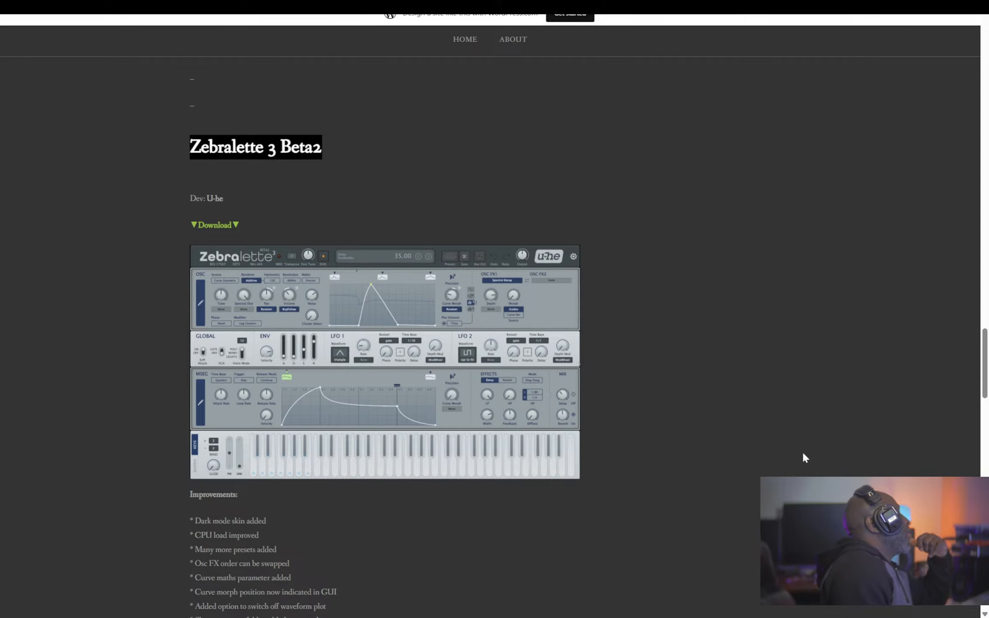
scroll(801, 450, "down", 1)
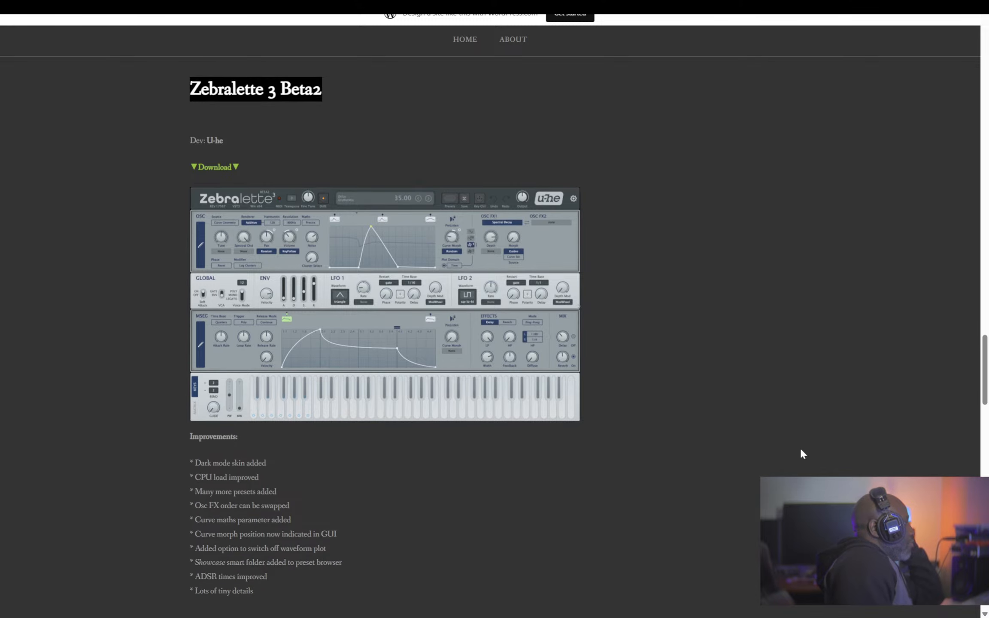
scroll(804, 451, "down", 8)
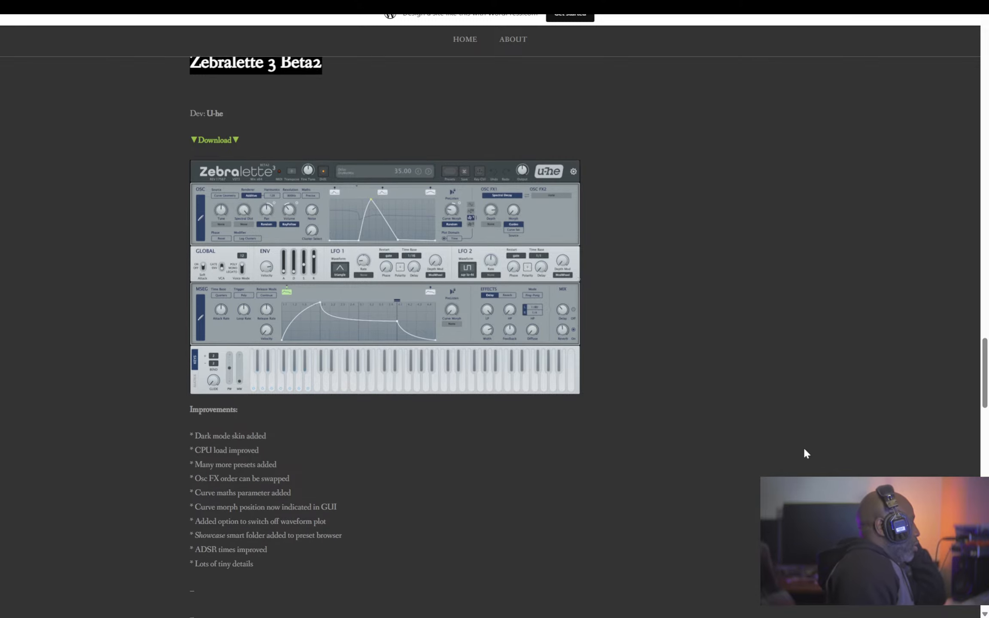
scroll(804, 453, "down", 3)
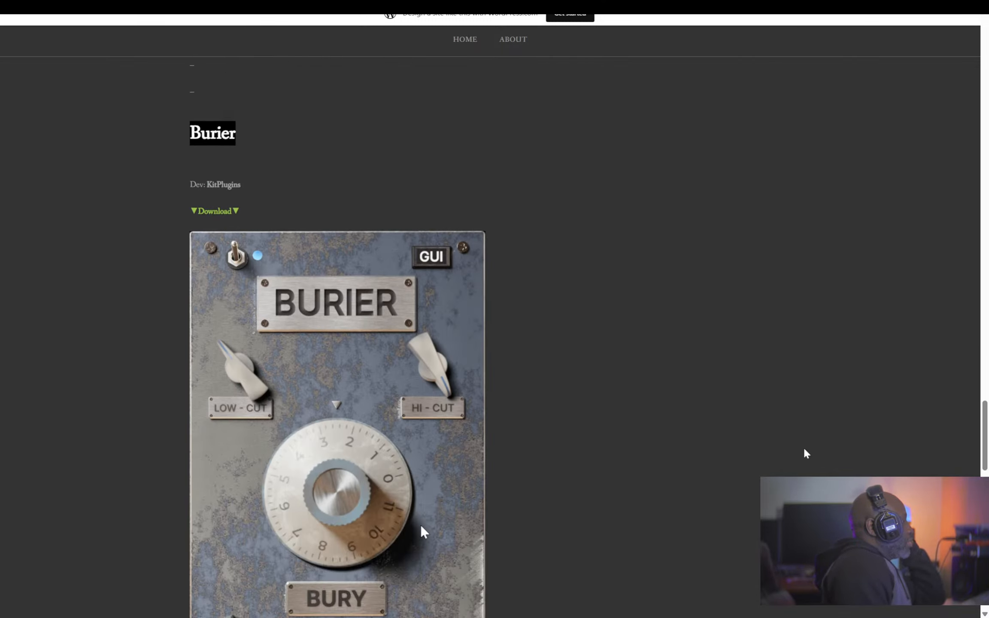
scroll(805, 454, "up", 1)
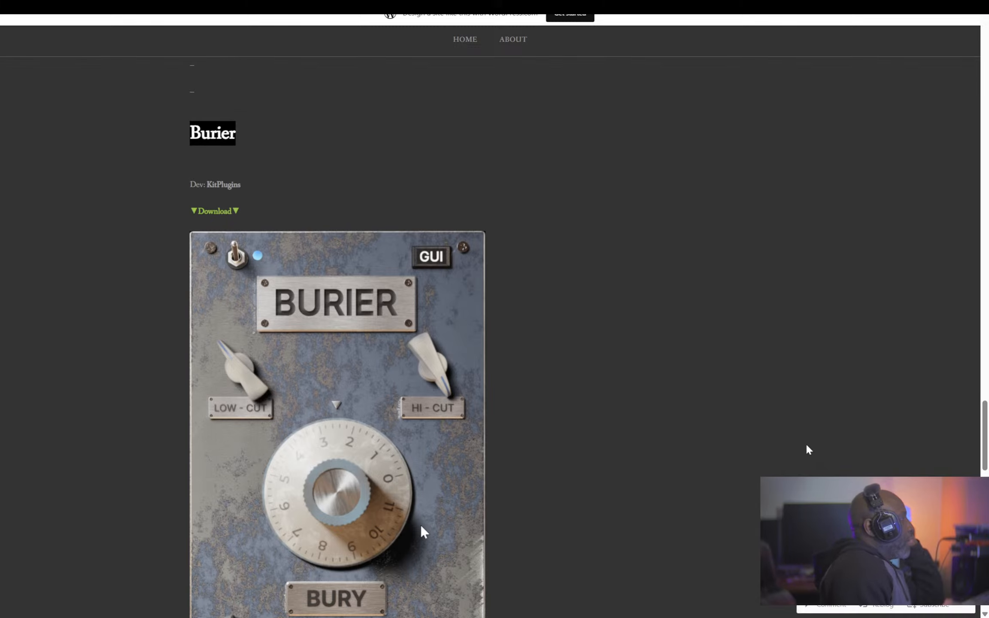
scroll(806, 450, "down", 1)
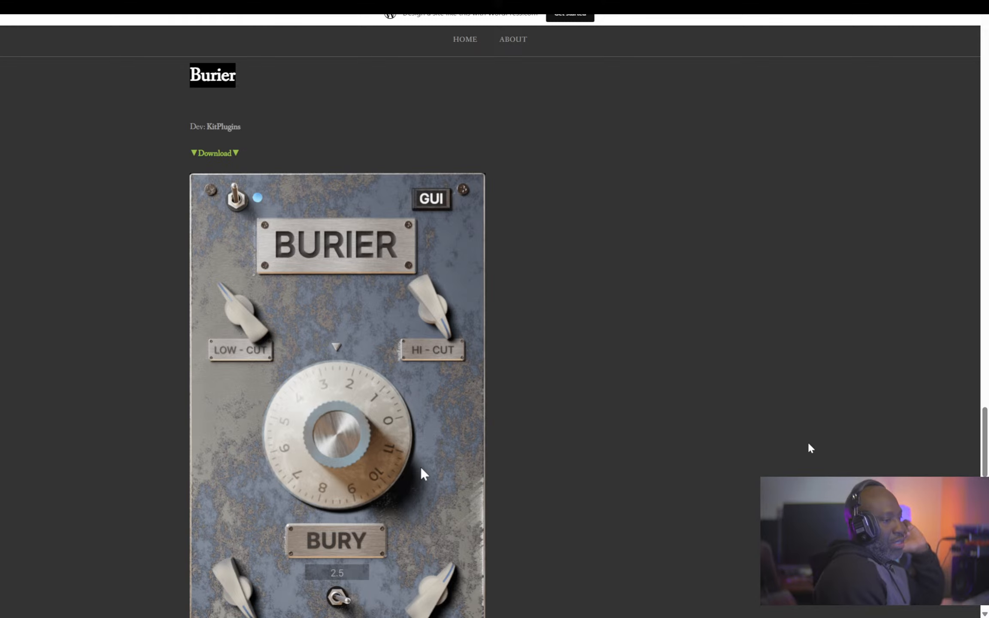
scroll(807, 441, "up", 3)
scroll(811, 439, "up", 3)
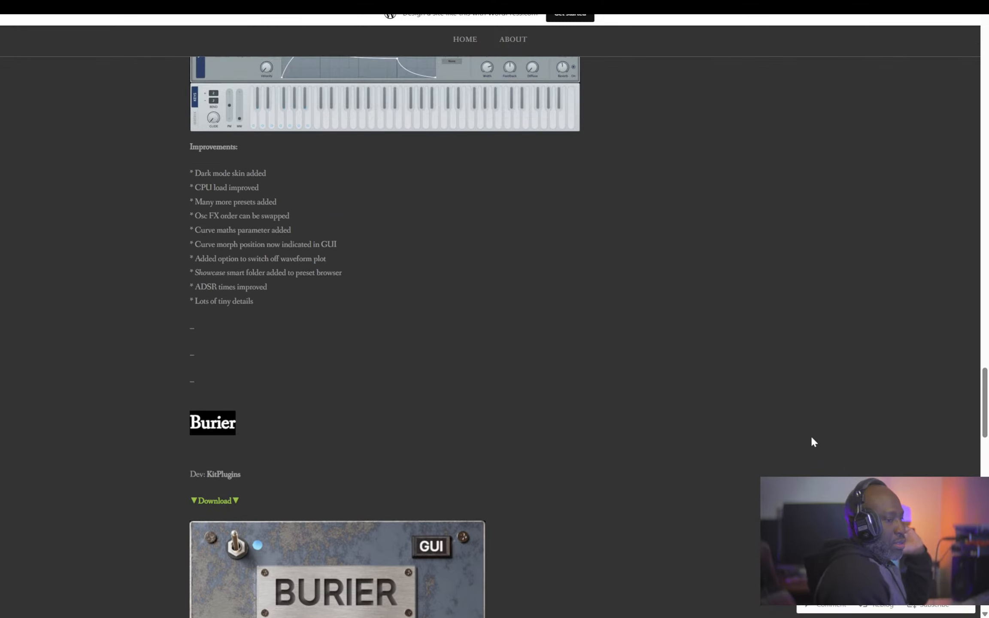
Step: Open the download page for Burier from the plugin list and dismiss the Spin To Win discount offer
scroll(812, 438, "down", 6)
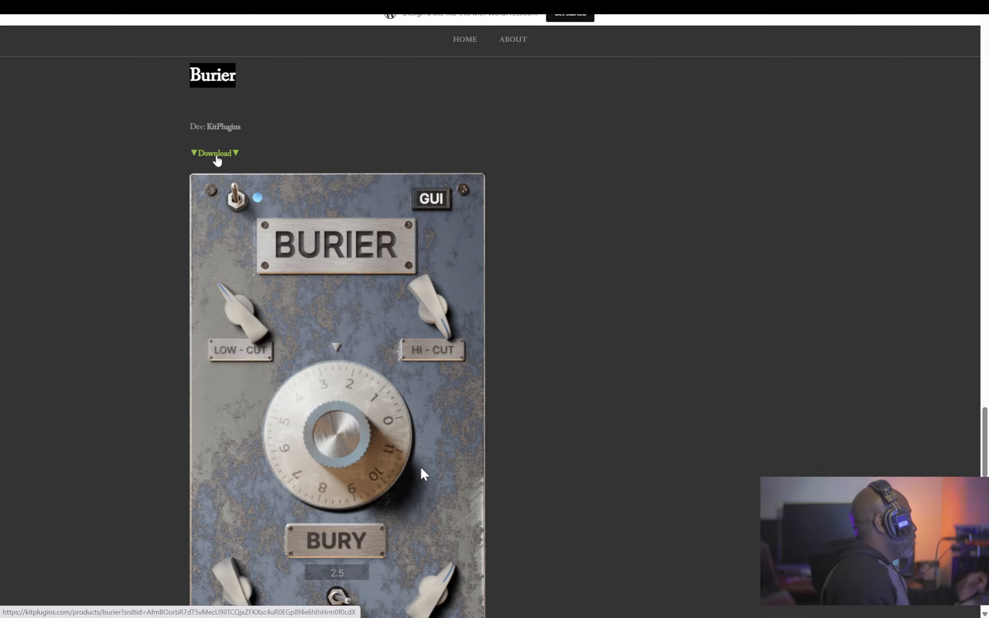
left_click(217, 161)
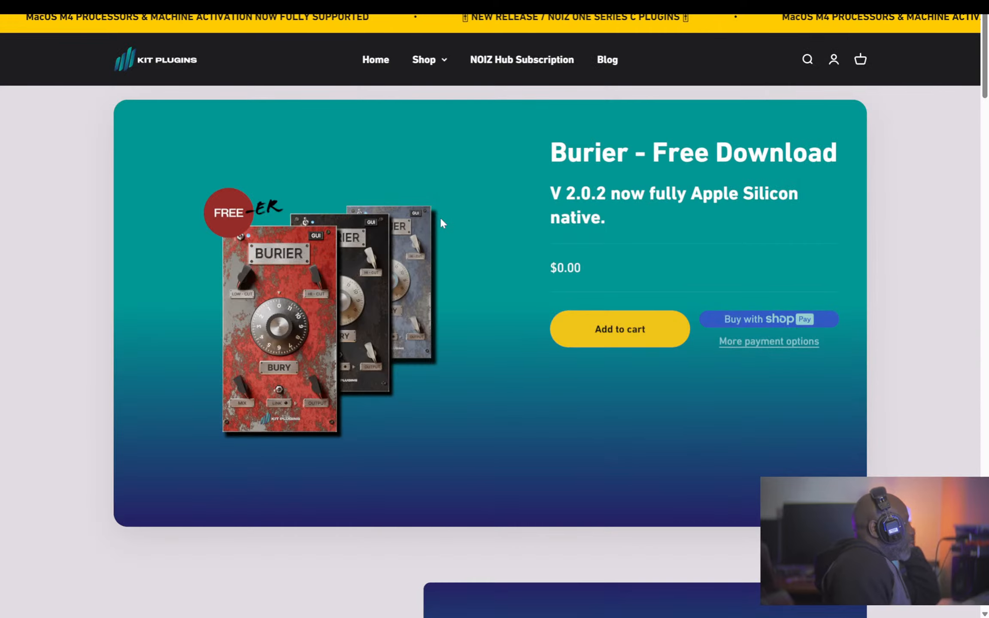
scroll(485, 212, "down", 2)
scroll(485, 213, "up", 2)
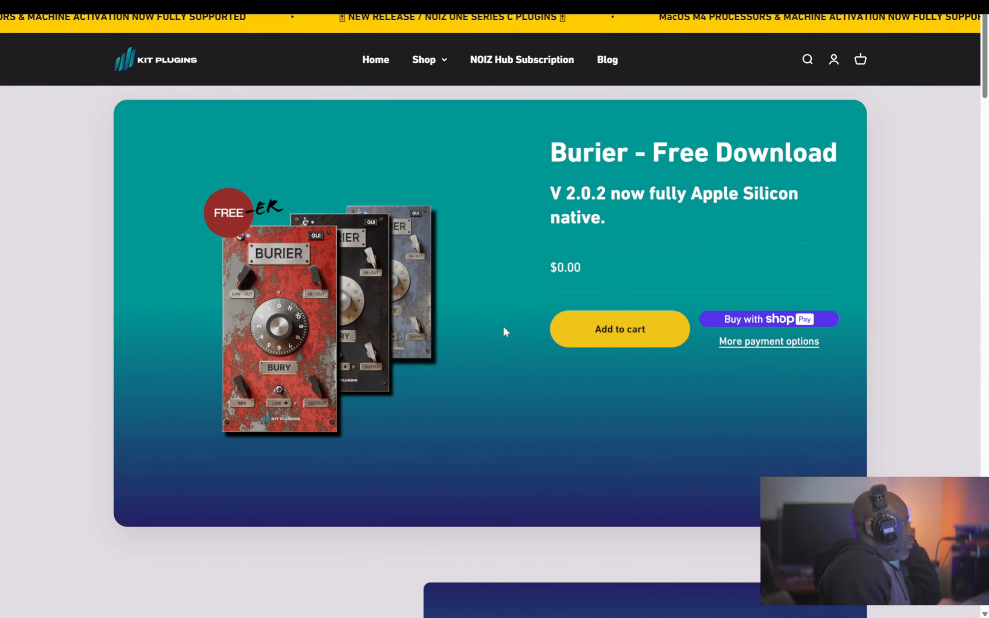
scroll(598, 231, "down", 2)
scroll(596, 231, "down", 3)
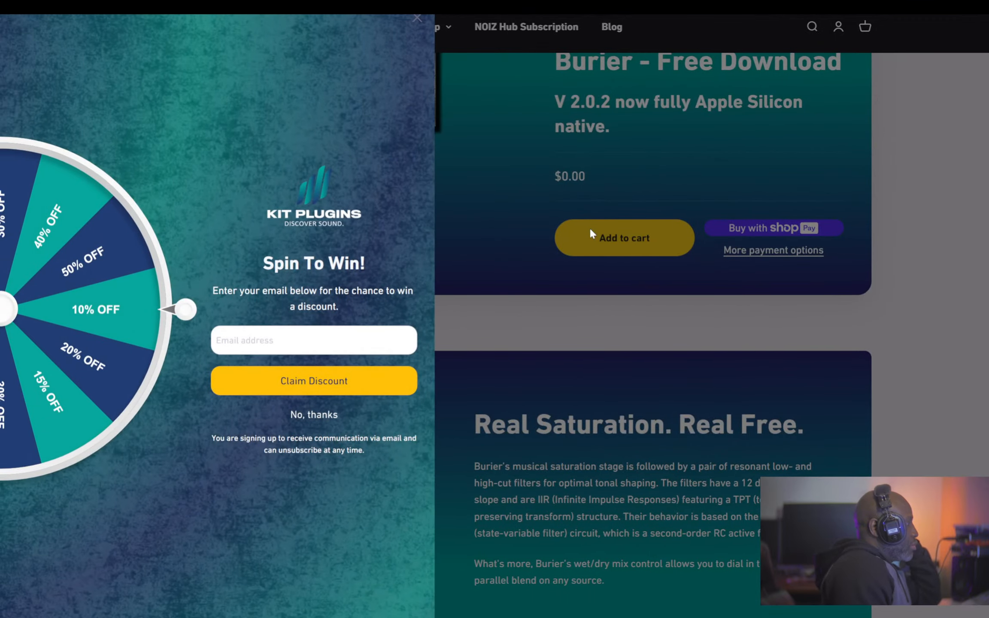
left_click(493, 39)
Step: Read down the Burier product page and show its System Requirements & Compatibility details
scroll(495, 339, "down", 10)
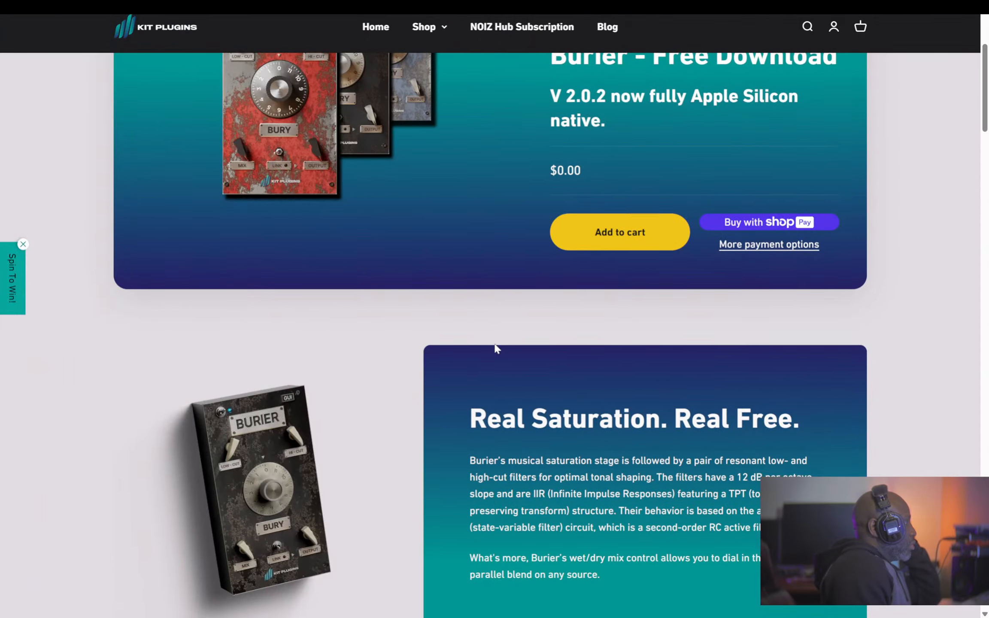
scroll(498, 338, "down", 20)
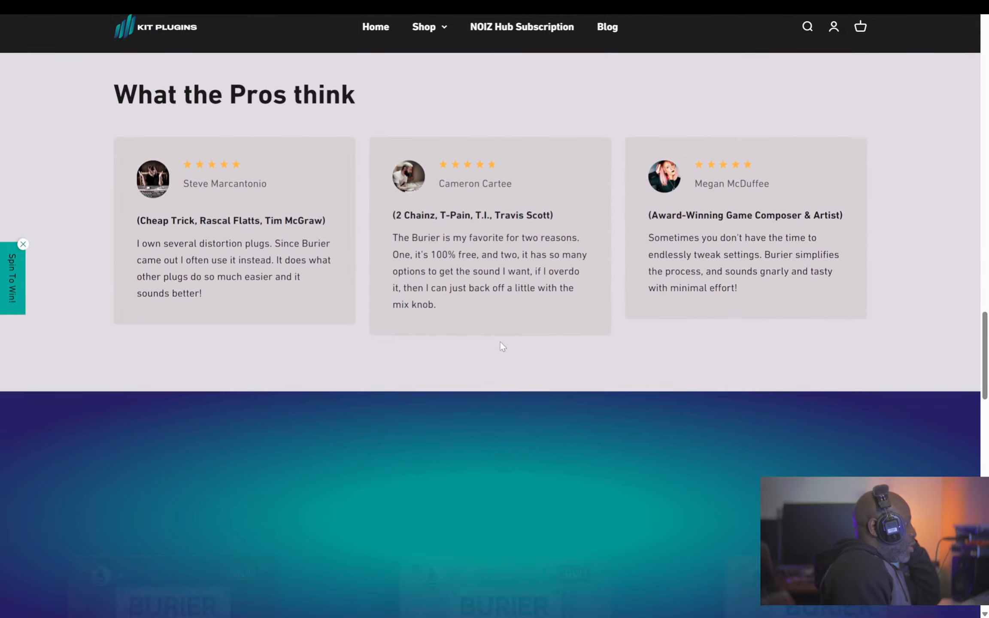
scroll(503, 345, "down", 8)
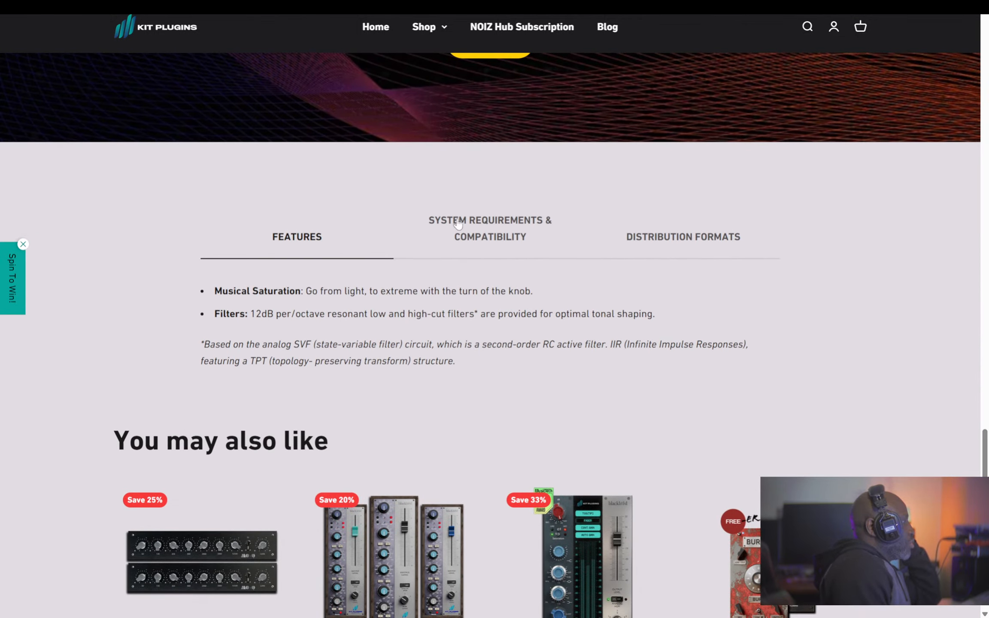
left_click(457, 222)
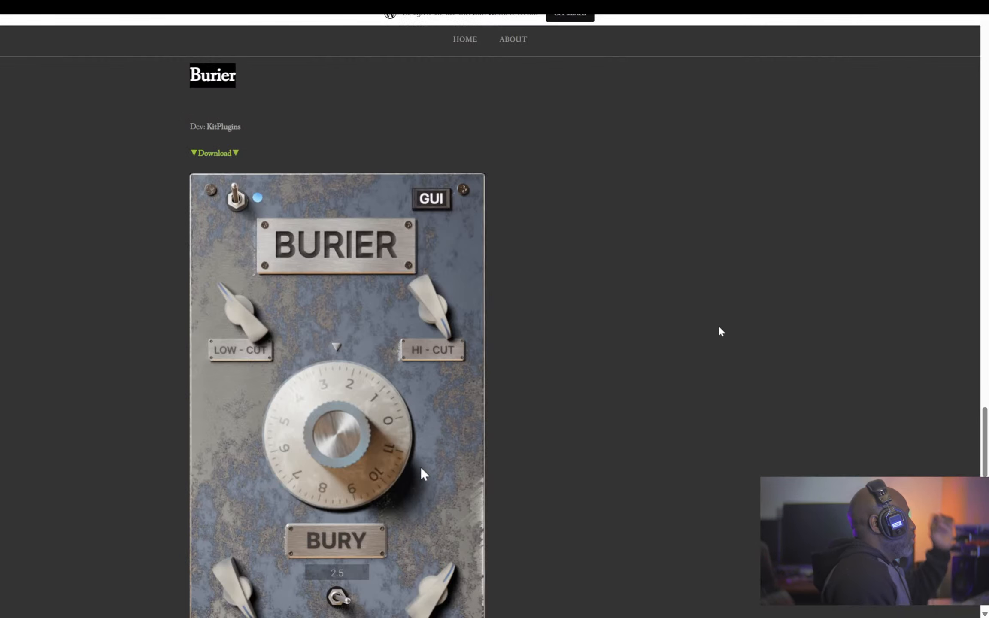
Step: Open the download topic for Zebralette 3 Beta2, find the beta's Mac, Windows and Linux links, and close the page
scroll(718, 326, "up", 15)
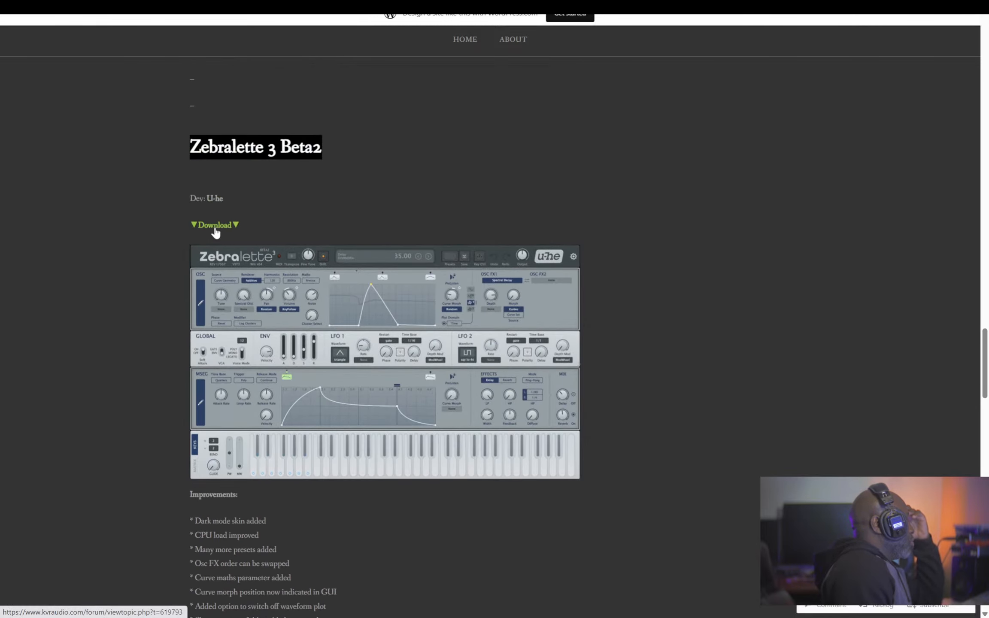
left_click(215, 225)
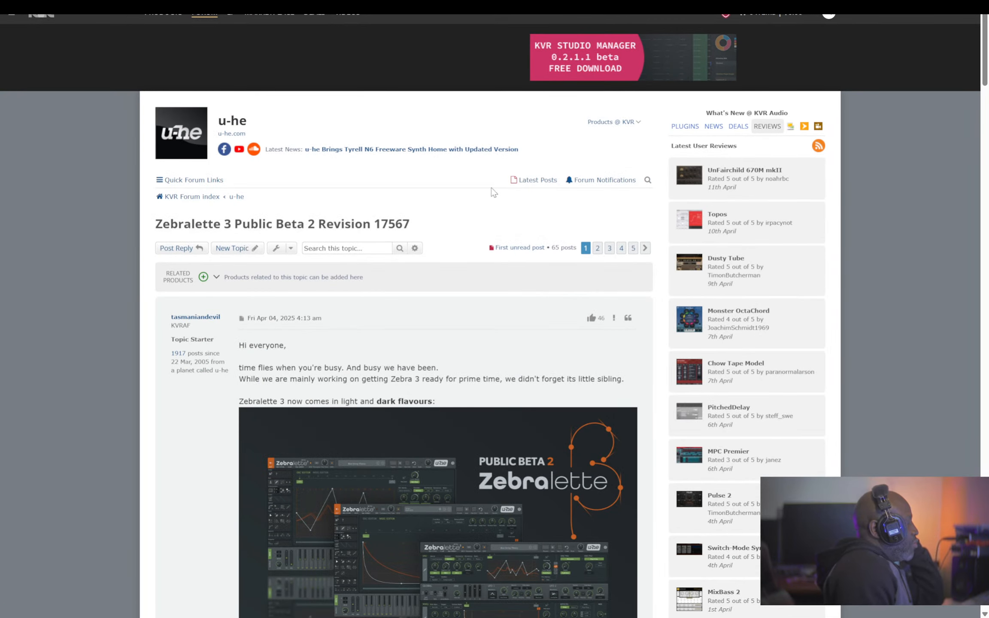
scroll(527, 233, "down", 4)
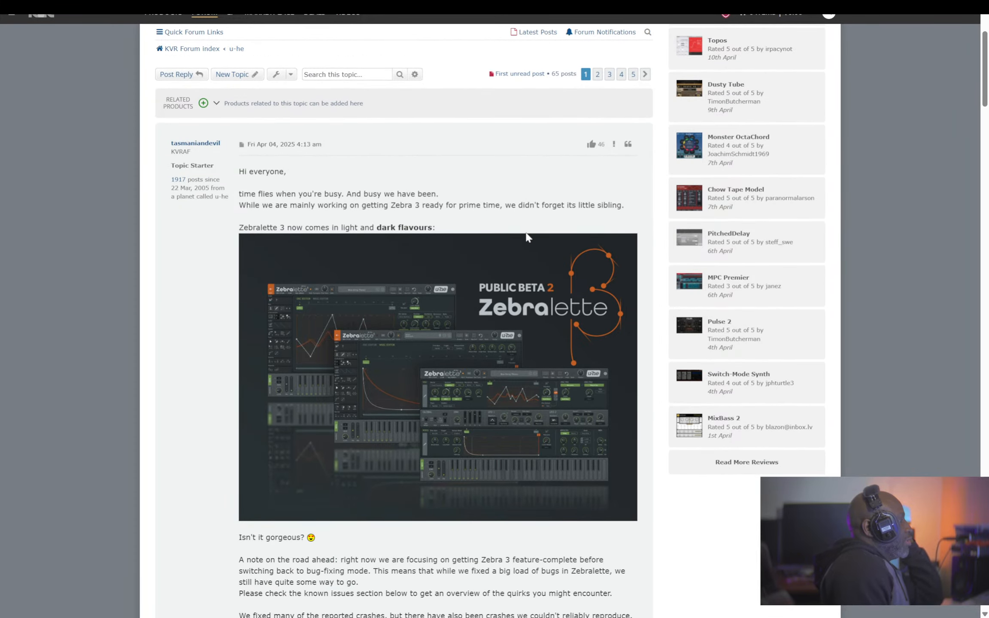
scroll(526, 233, "up", 4)
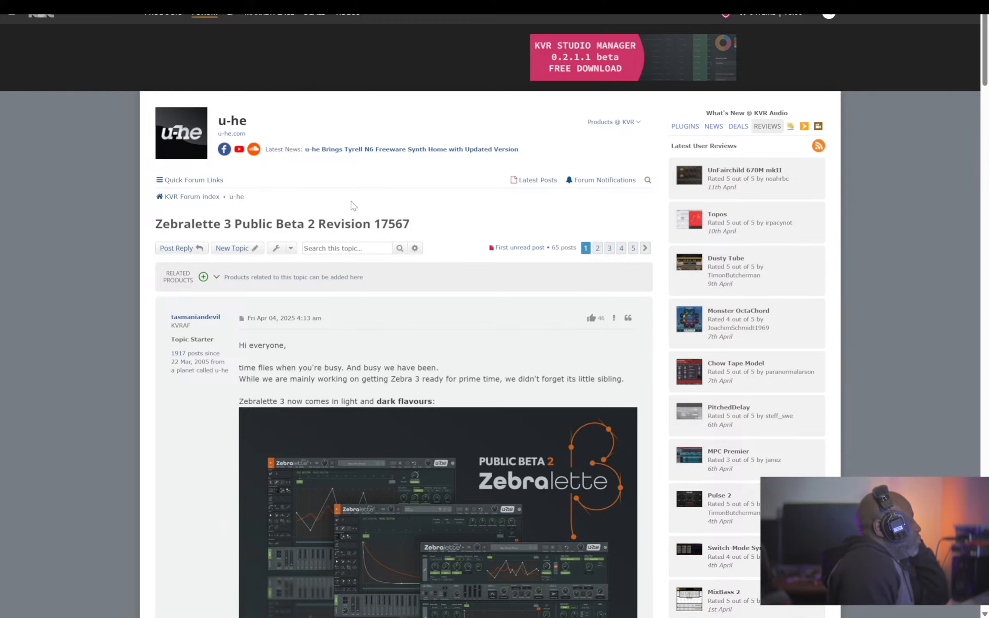
scroll(352, 205, "down", 3)
scroll(351, 201, "down", 18)
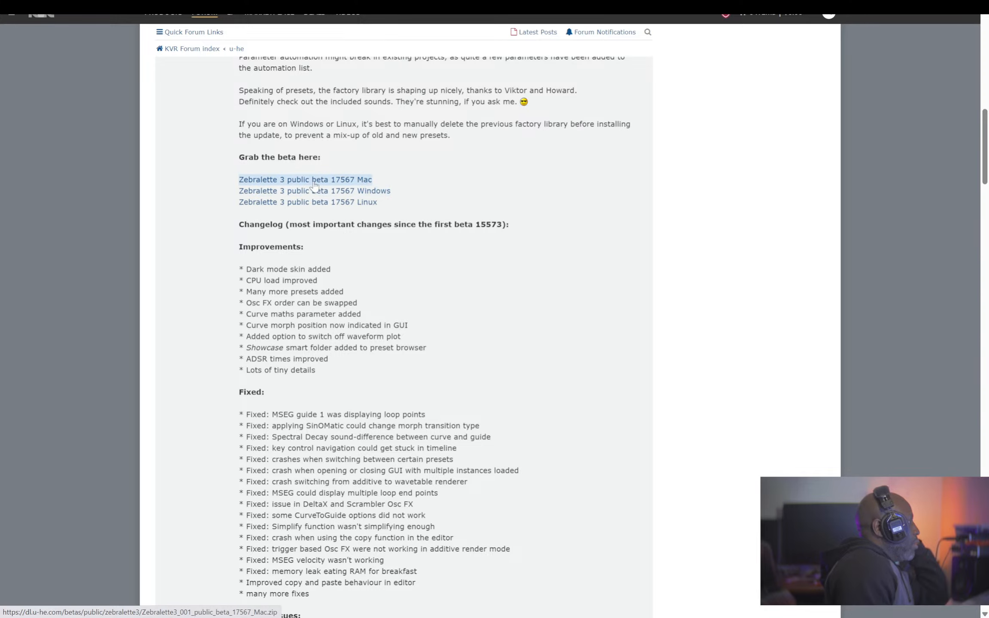
key("ctrl+w")
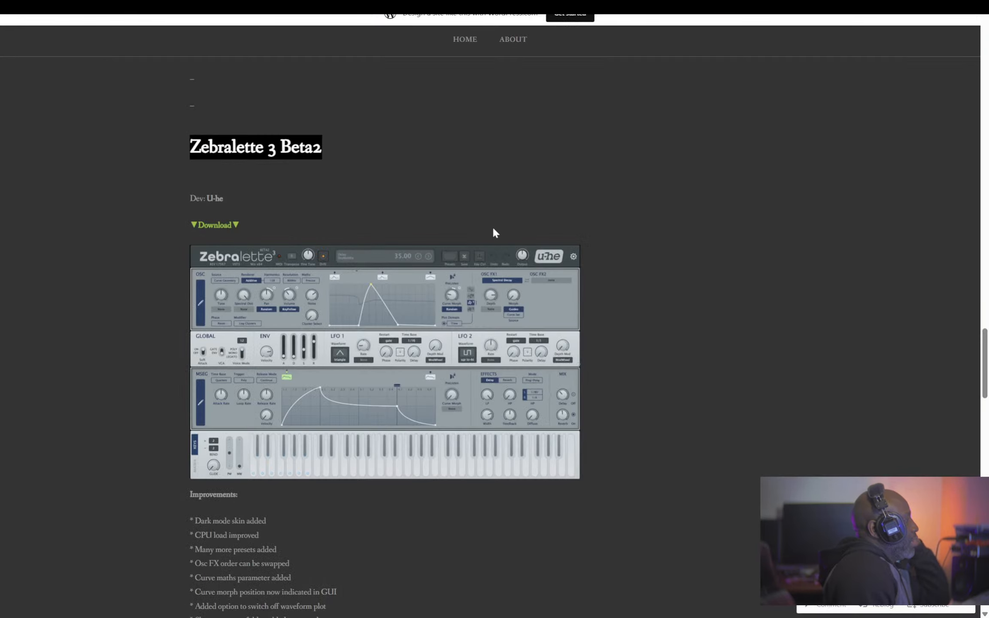
Step: Go back to the Buster SE entry in the plugin list and open its download page
scroll(566, 233, "up", 20)
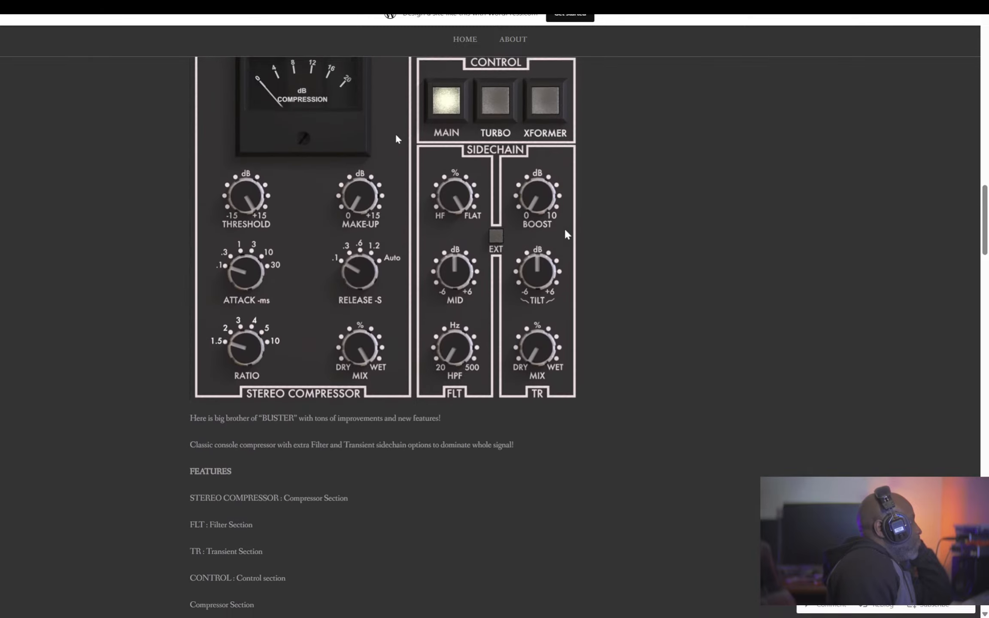
scroll(566, 233, "down", 1)
scroll(566, 232, "up", 6)
scroll(287, 228, "down", 3)
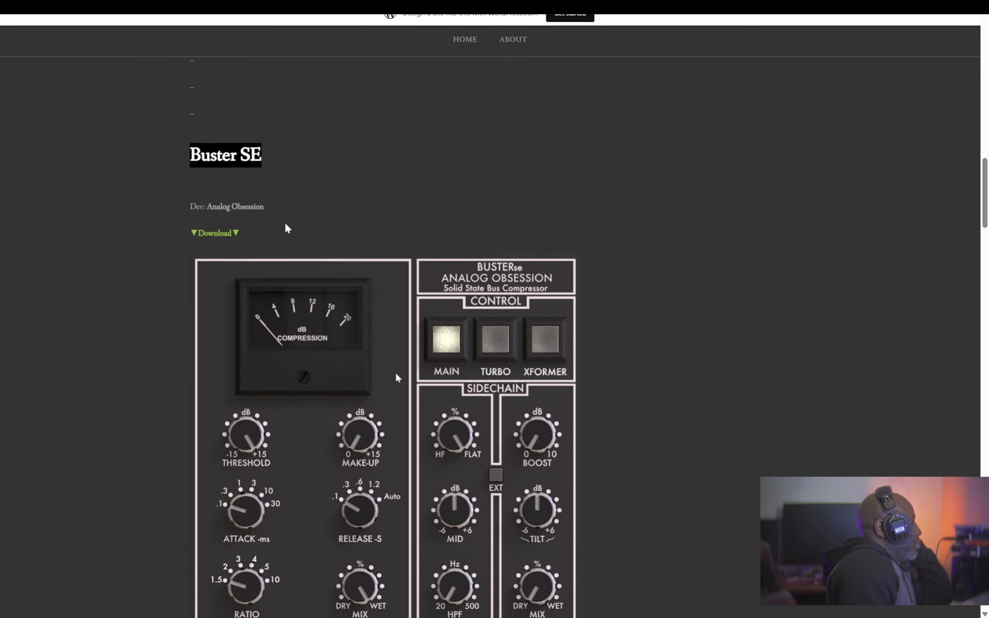
left_click(217, 235)
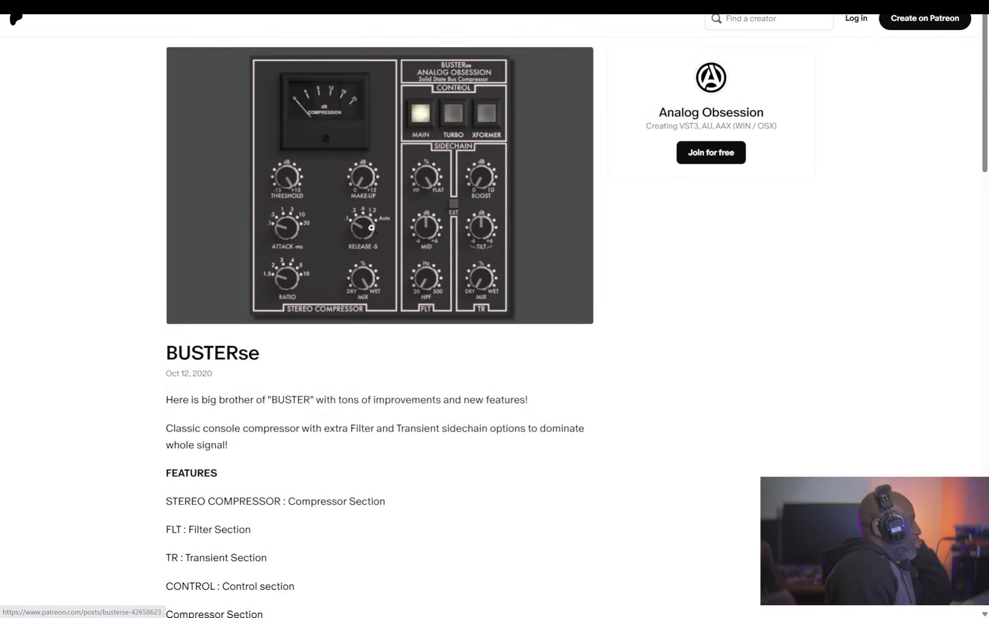
Step: Read the BUSTERse post's feature descriptions, available formats and installer downloads
scroll(588, 281, "down", 3)
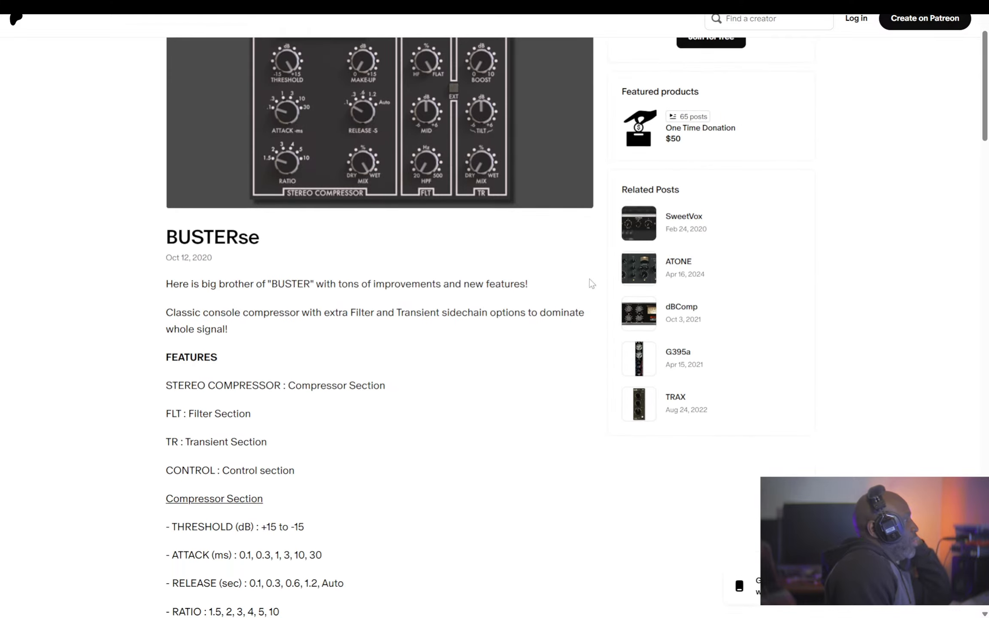
scroll(591, 277, "down", 5)
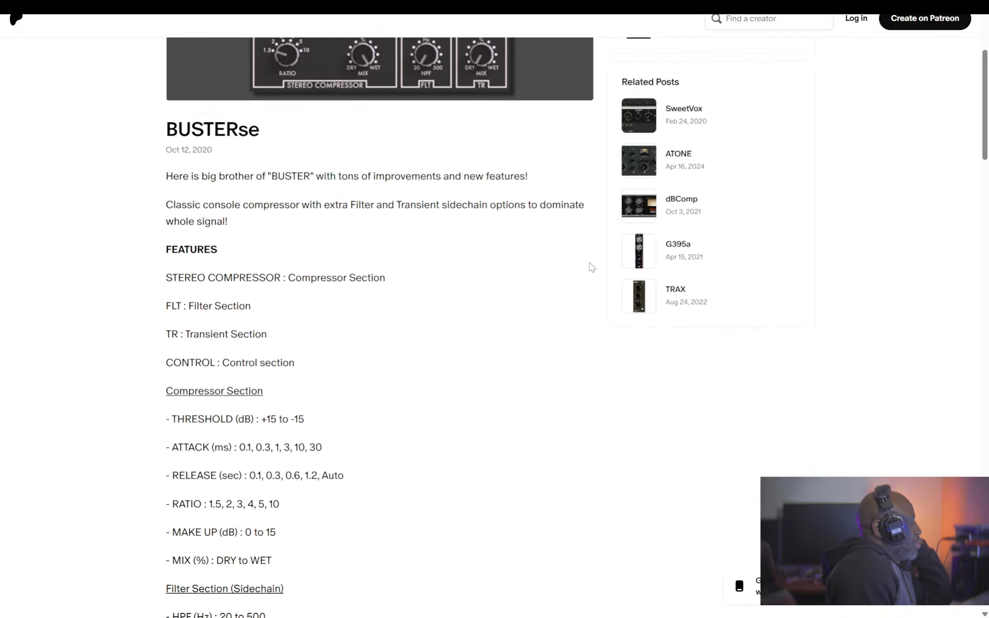
scroll(592, 267, "down", 10)
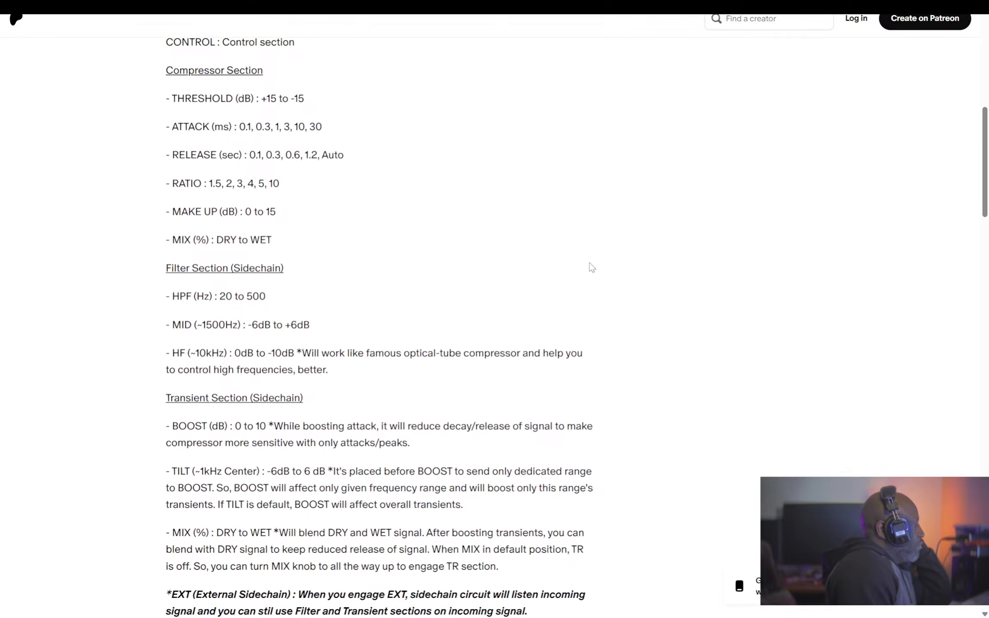
scroll(591, 267, "down", 20)
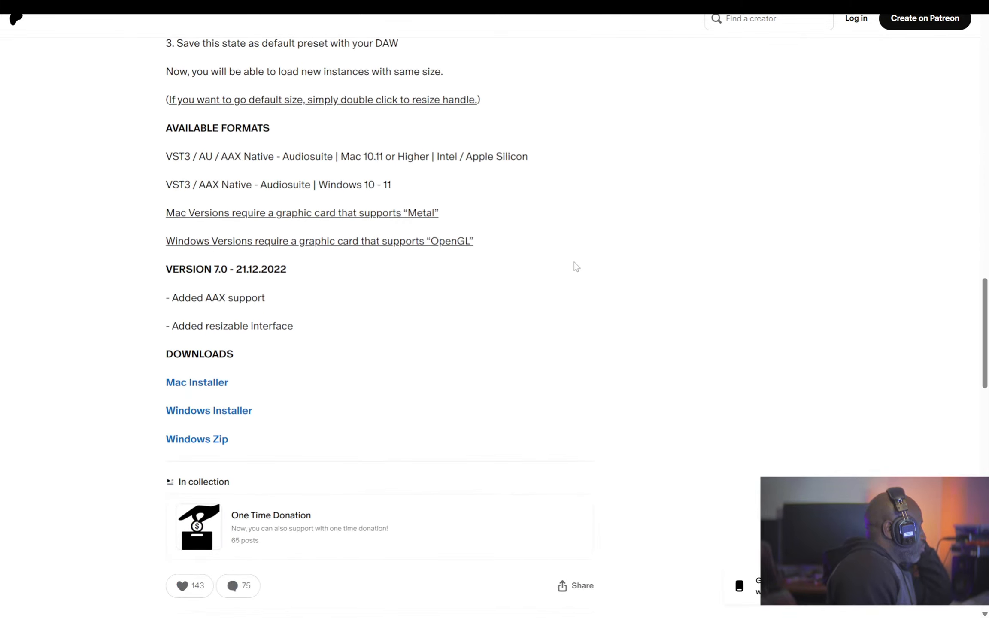
scroll(332, 280, "up", 3)
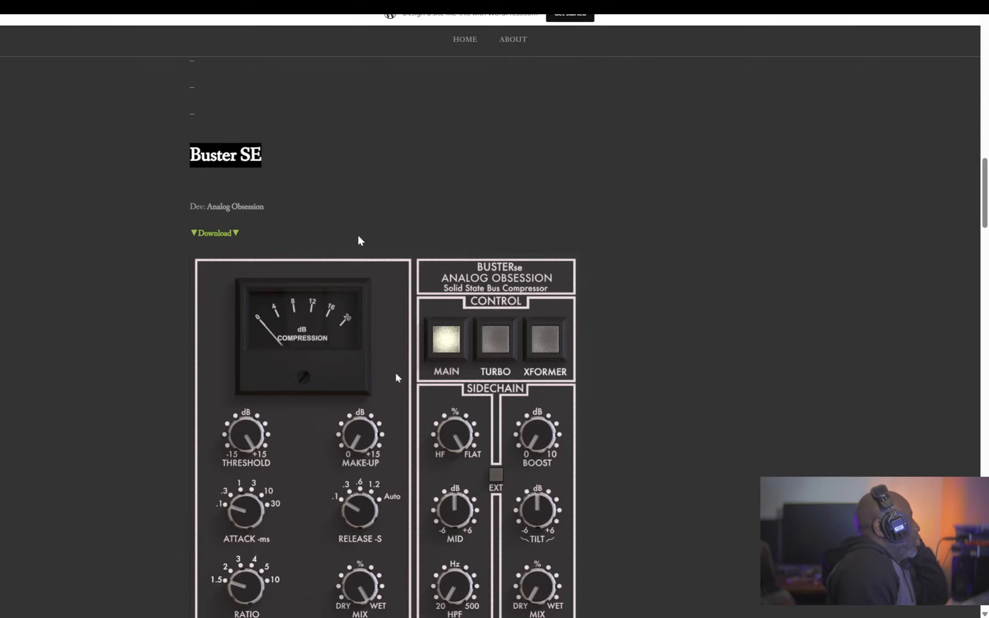
Step: Return to the ATONE entry in the plugin list and open its download page
scroll(360, 240, "up", 10)
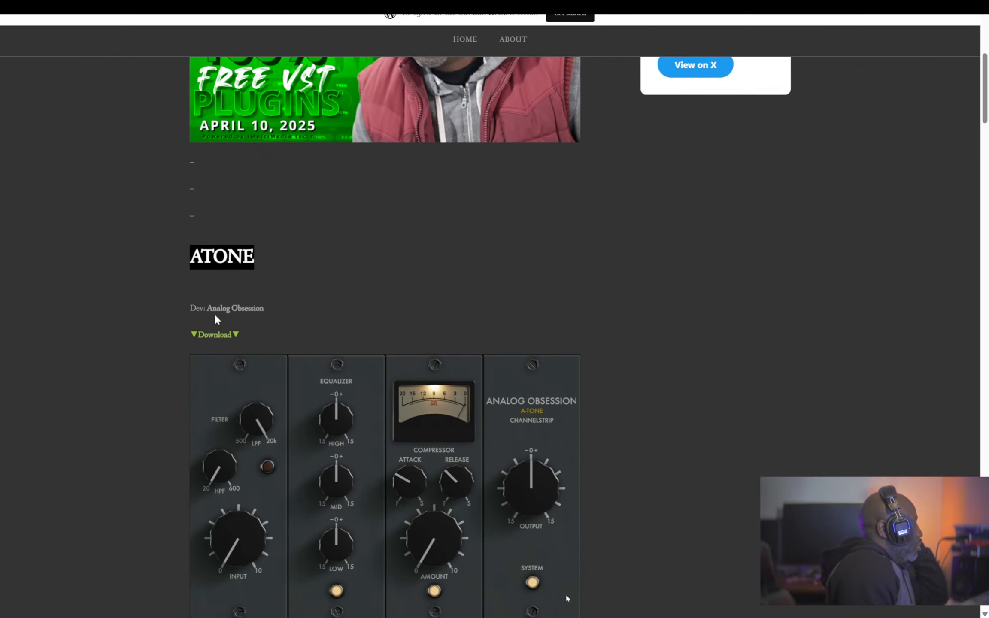
left_click(226, 335)
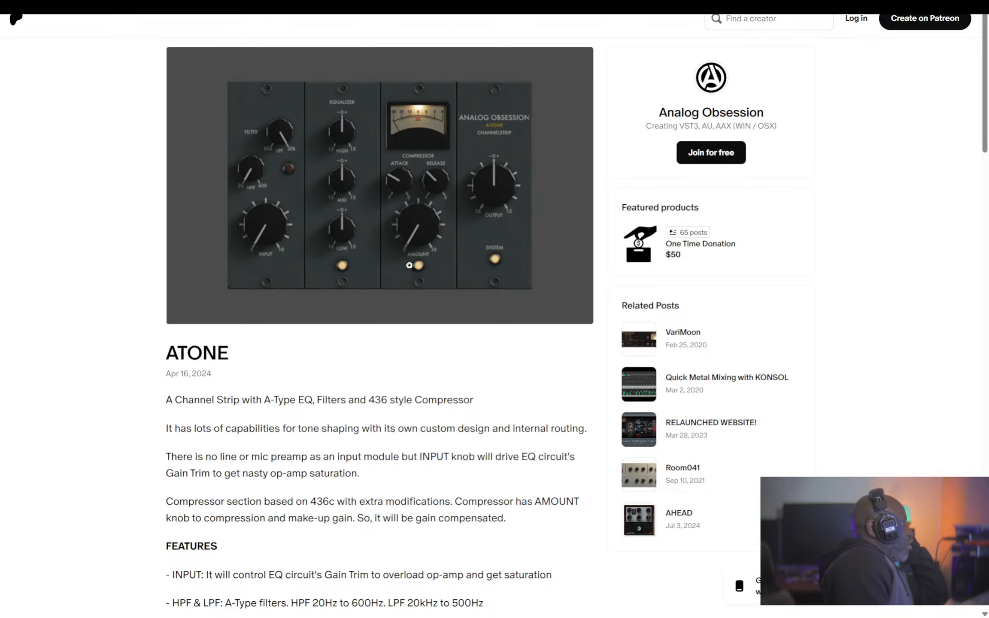
Step: Read the ATONE post's features, available formats, system requirements and installer downloads, and close the page to return to the blog
scroll(409, 266, "down", 3)
scroll(409, 267, "up", 3)
scroll(409, 267, "down", 10)
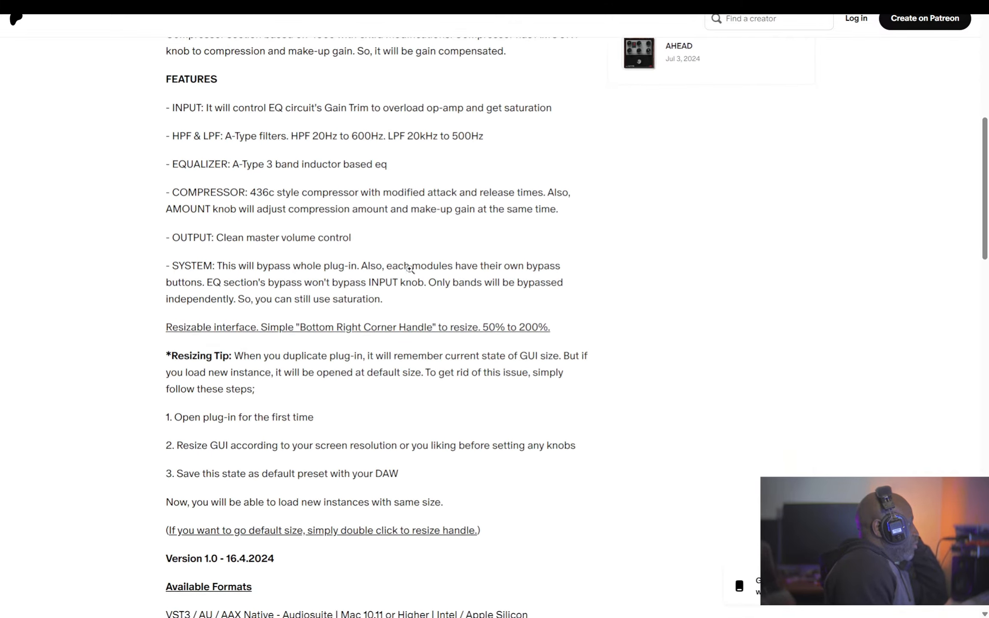
scroll(409, 268, "down", 10)
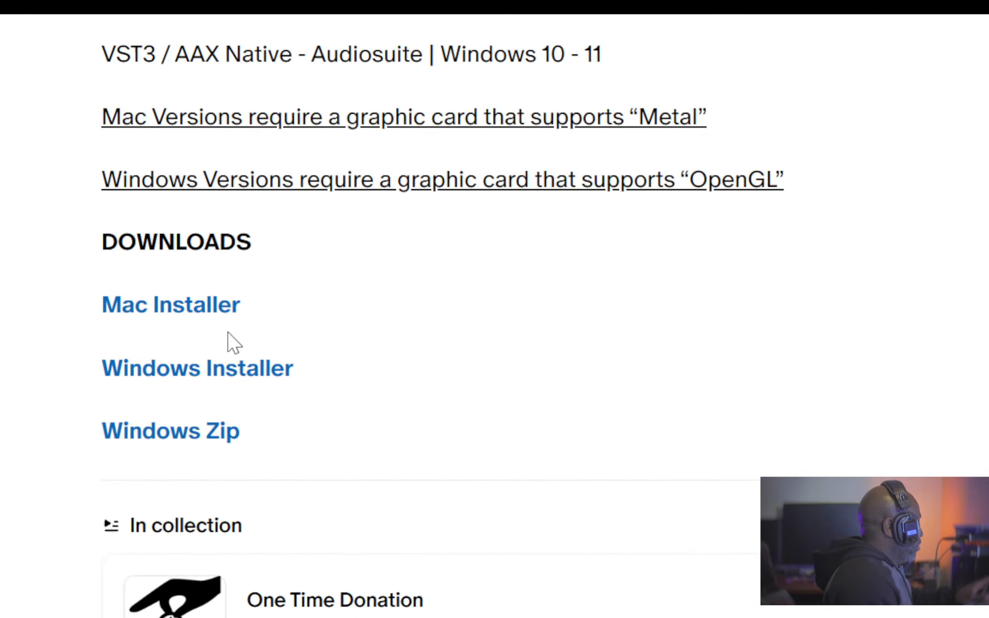
key("ctrl+w")
scroll(603, 306, "up", 8)
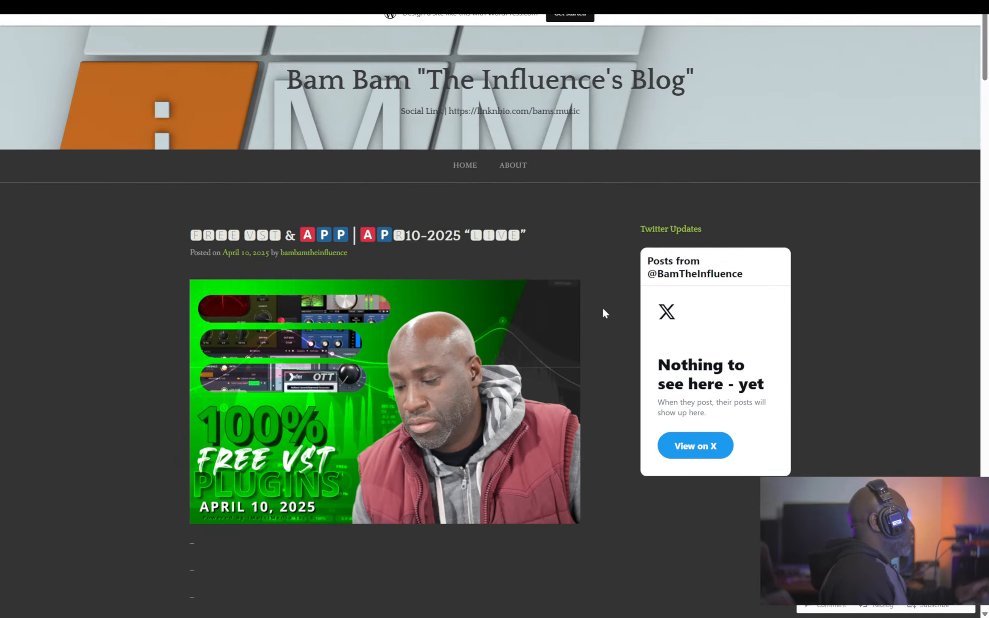
Step: Switch to the REAPER project, play the arrangement, and fit the loop range to the PNO, AtmosPAD and Stab-TXTr MIDI items
scroll(602, 306, "down", 3)
key("alt+Tab")
key("alt+Tab")
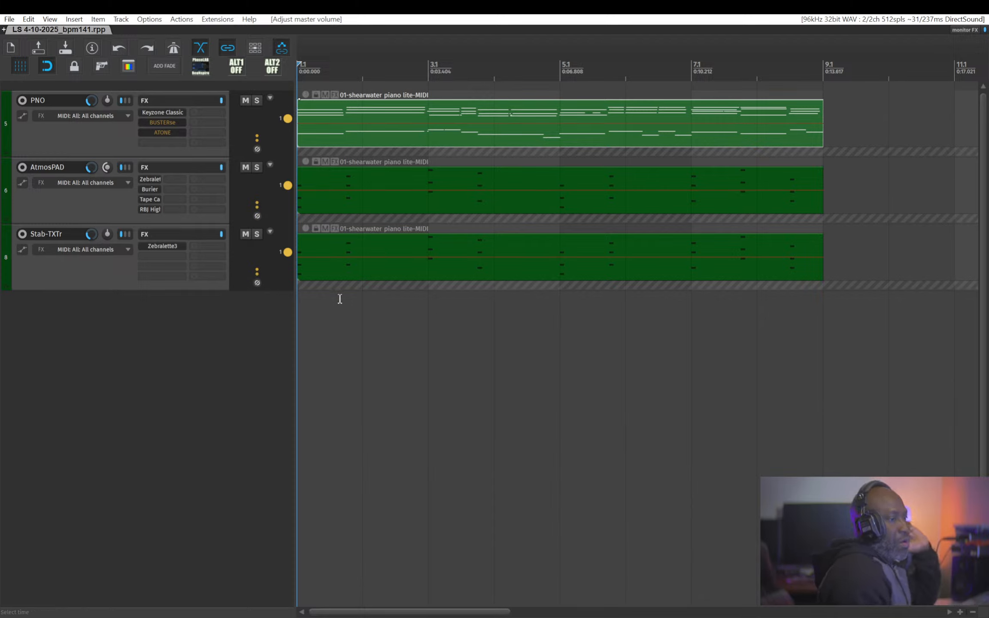
key("space")
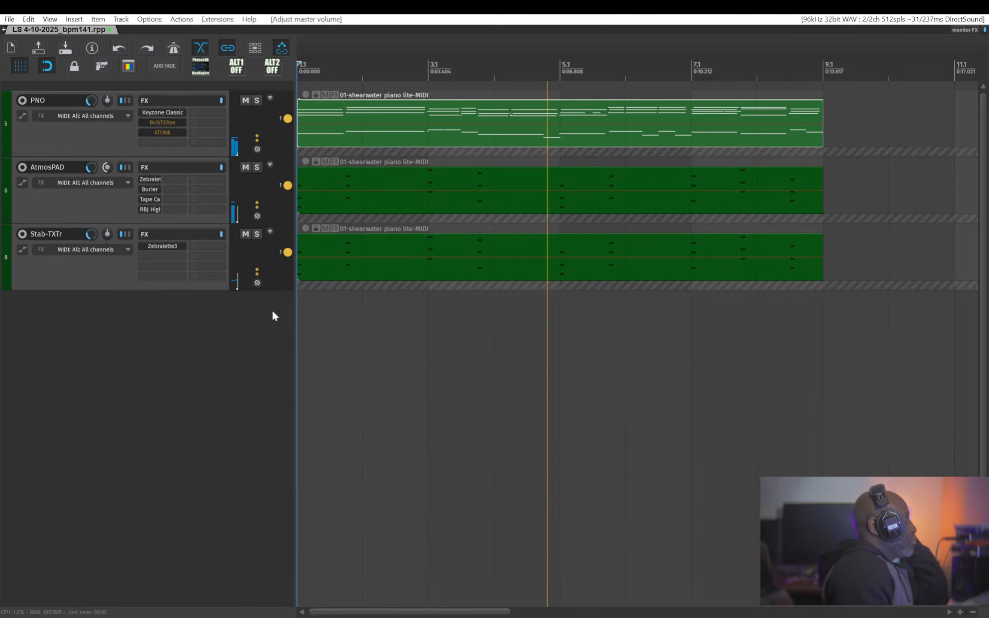
left_click_drag(474, 356, 497, 123)
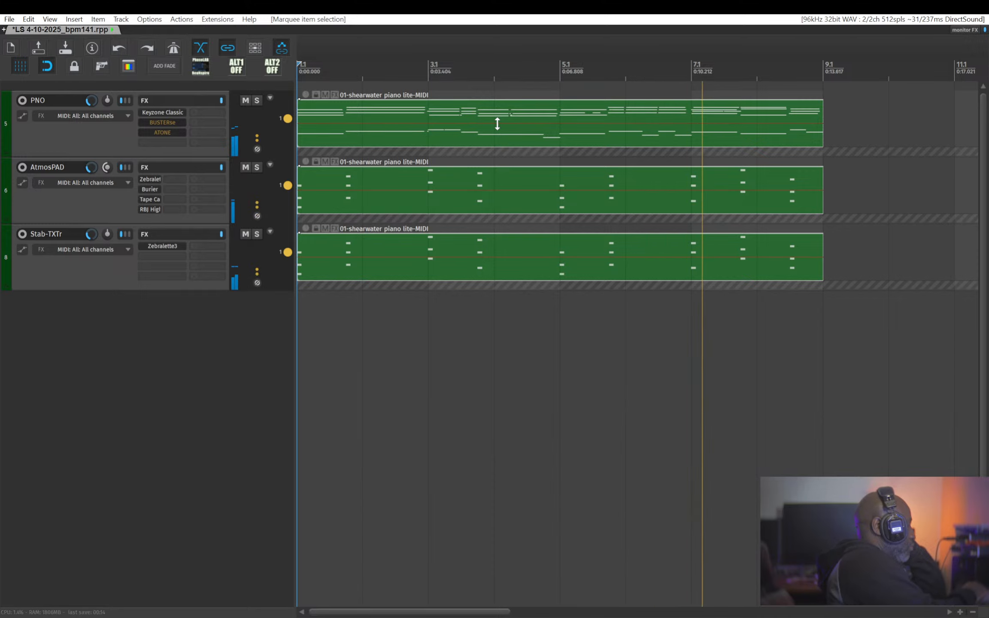
key("ctrl+l")
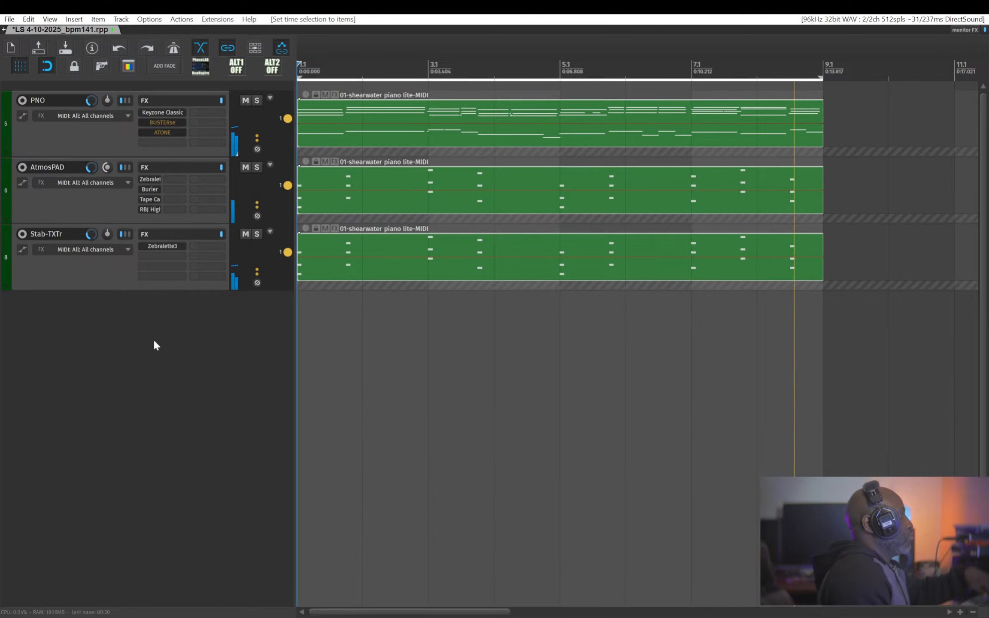
Step: Solo the PNO track during playback and open its BUSTERse compressor window, positioned clear of the track controls
key("space")
left_click(257, 100)
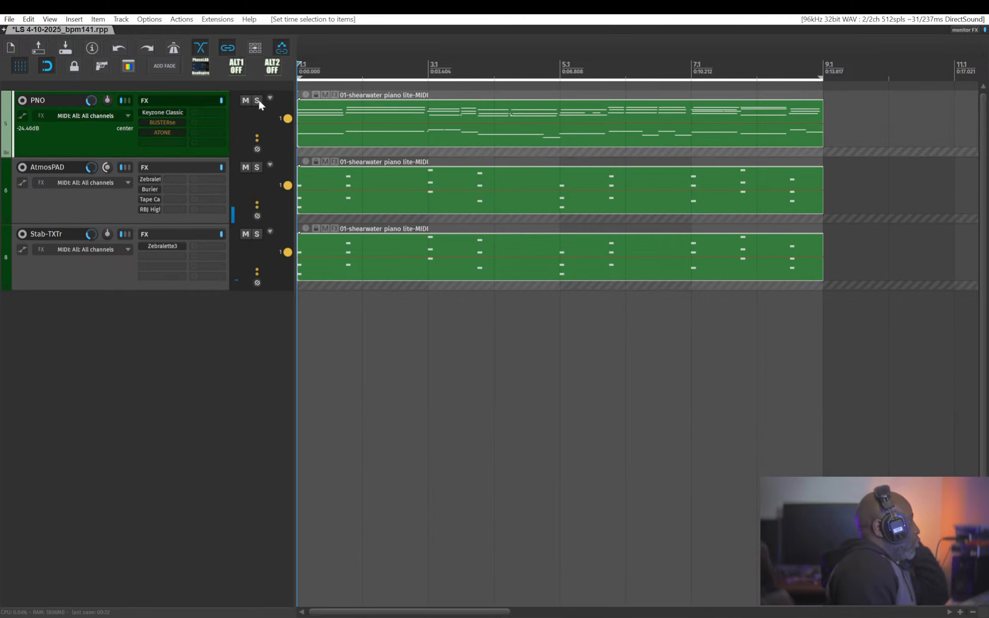
key("space")
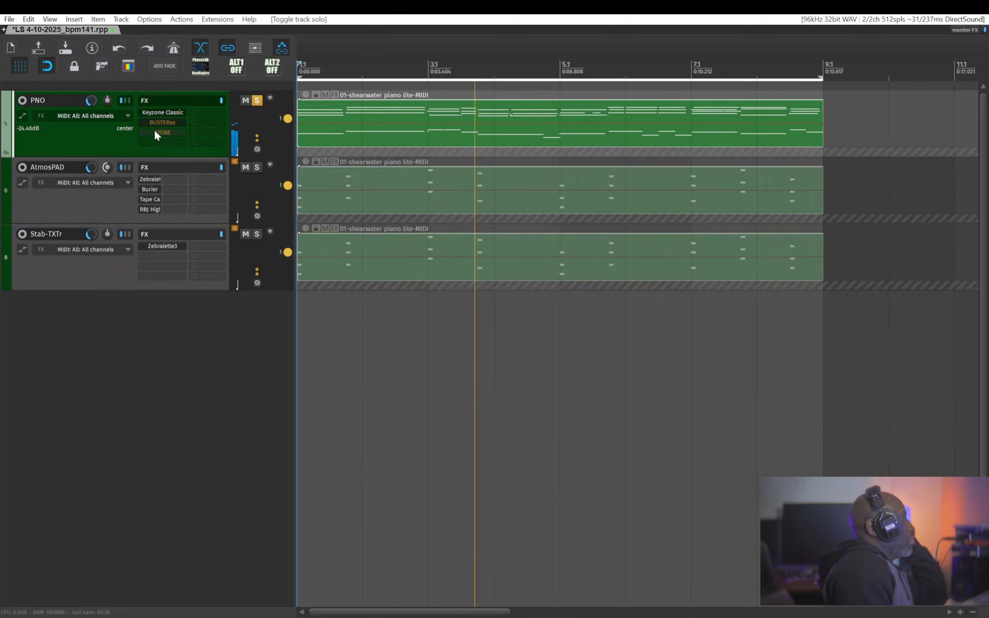
left_click(170, 131)
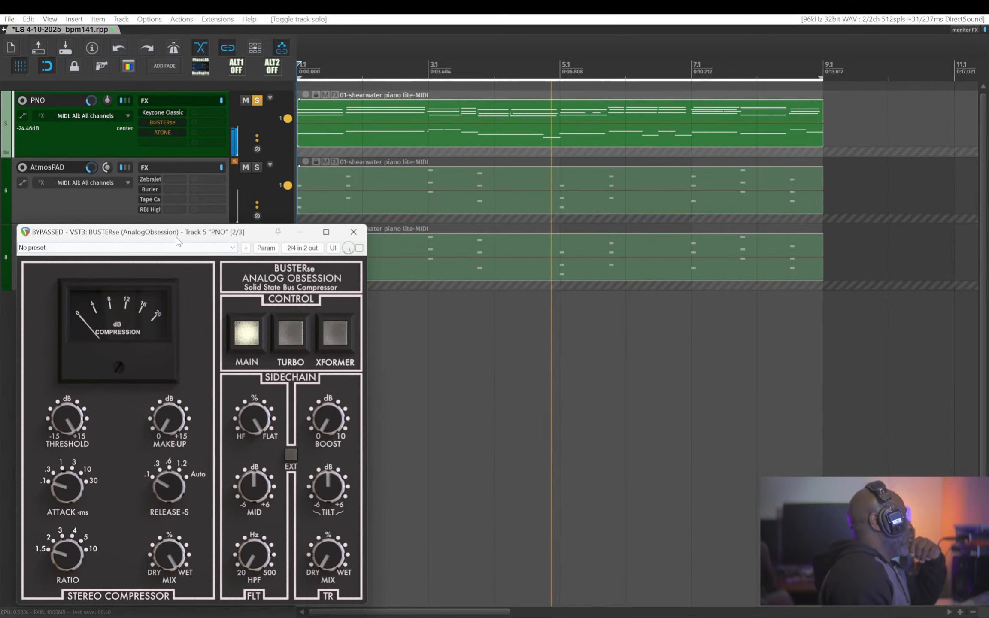
left_click_drag(167, 227, 294, 191)
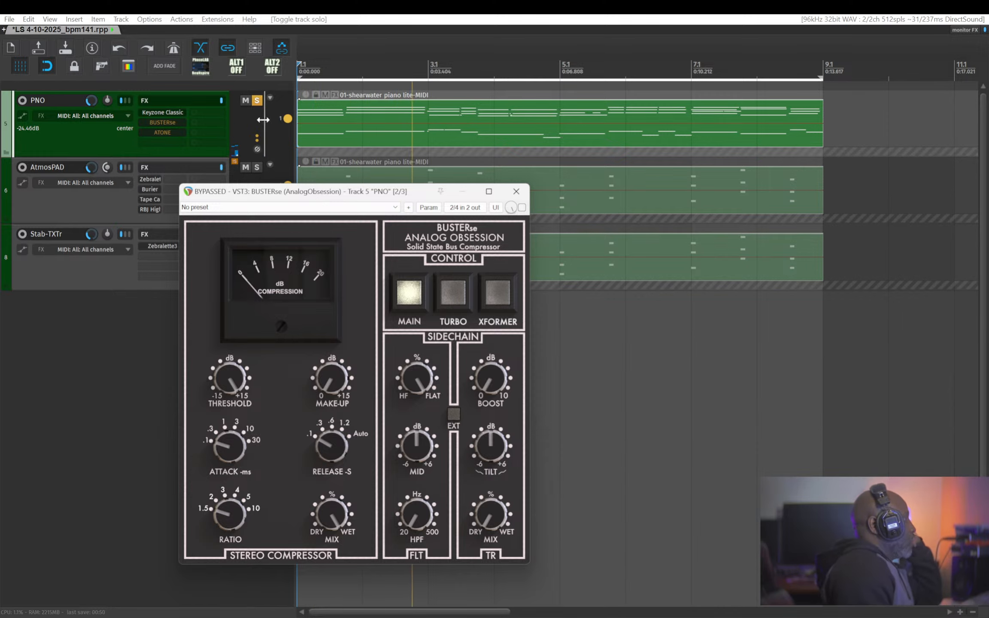
left_click_drag(307, 199, 413, 124)
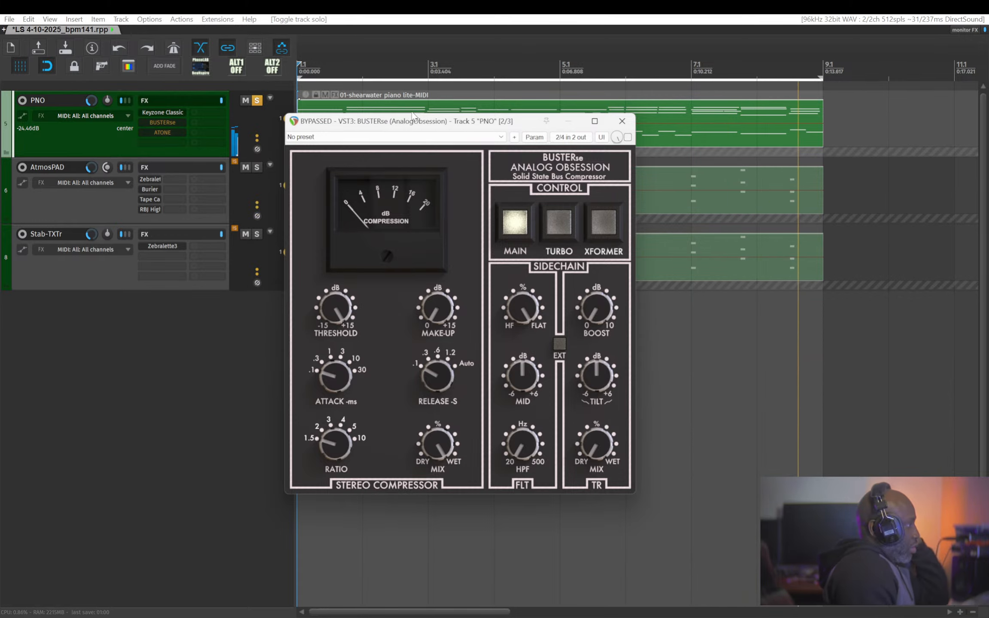
Step: Enlarge the BUSTERse interface and reposition its window over the arrangement
key("space")
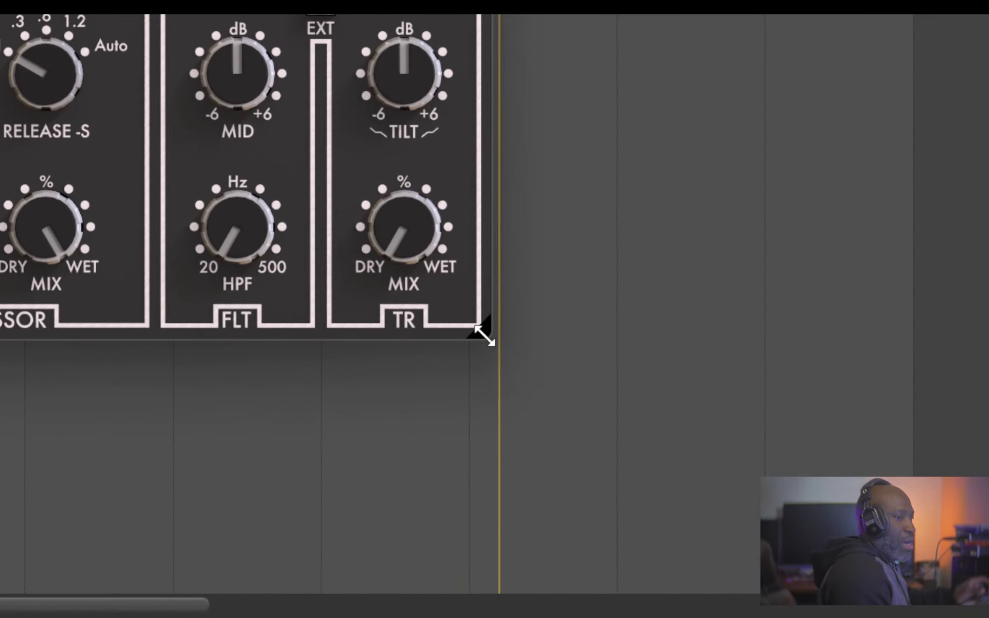
left_click_drag(485, 336, 488, 473)
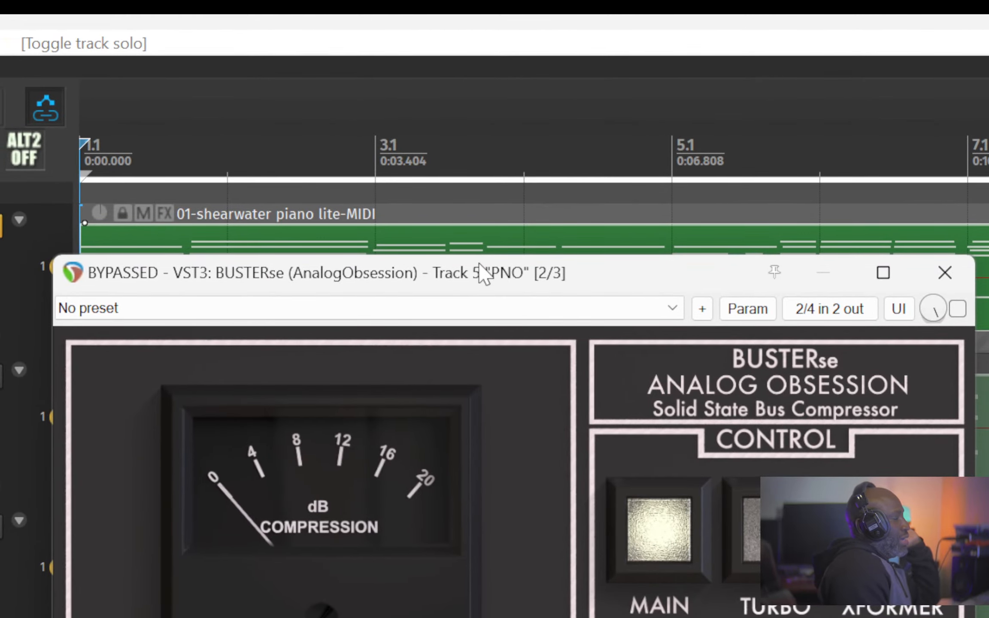
left_click_drag(482, 275, 467, 264)
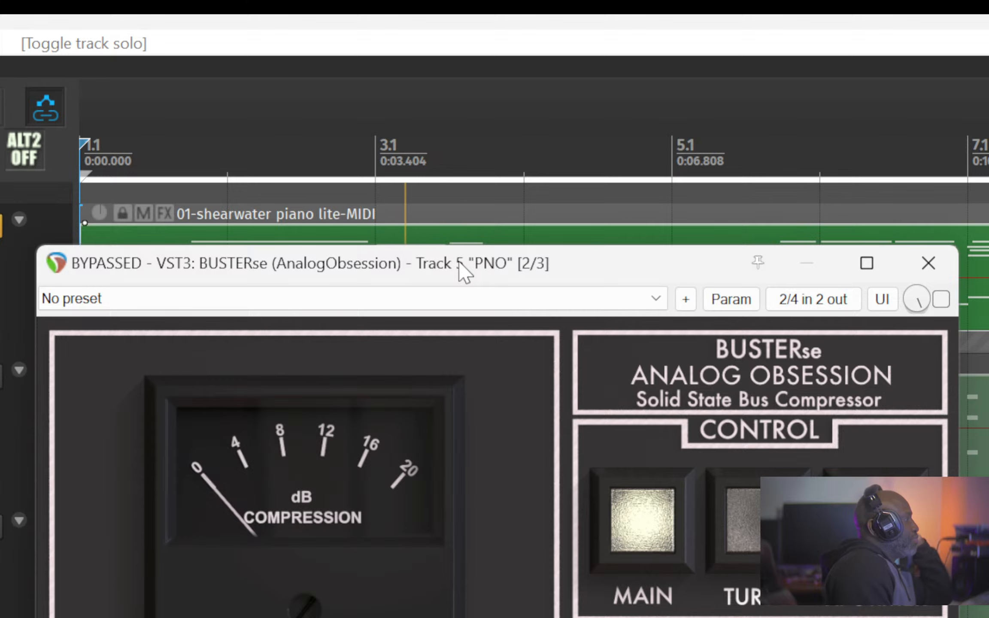
left_click_drag(461, 271, 384, 234)
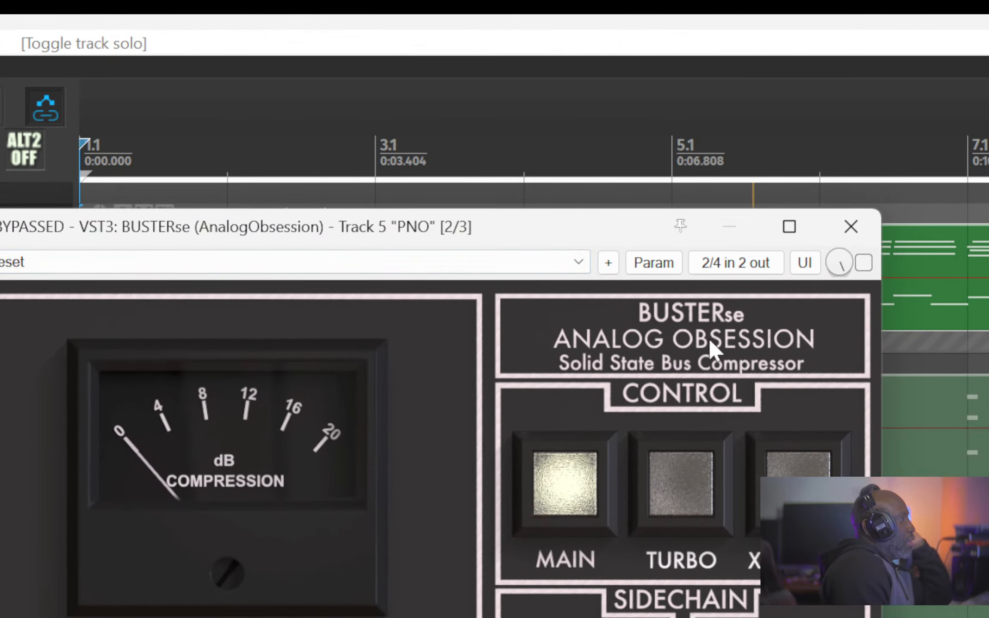
Step: Toggle BUSTERse's oversampling on and off twice, leaving it off
left_click(670, 343)
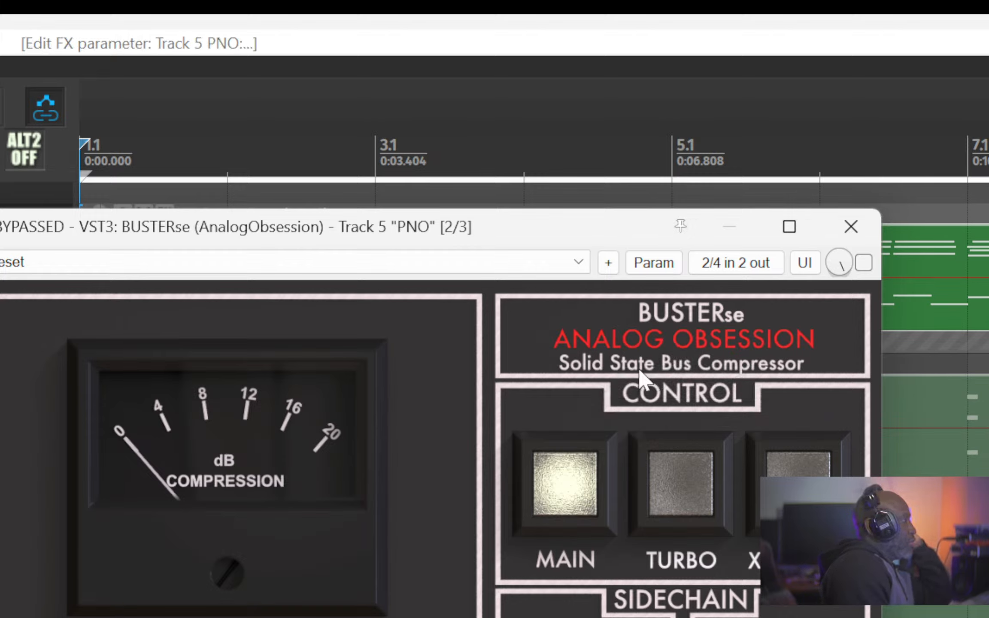
left_click(667, 342)
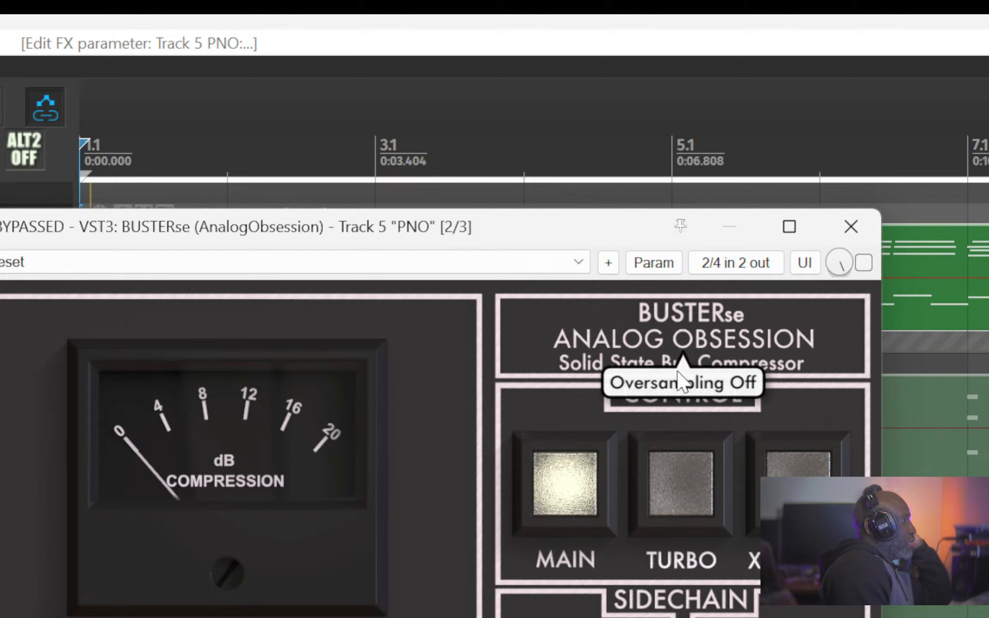
left_click(655, 337)
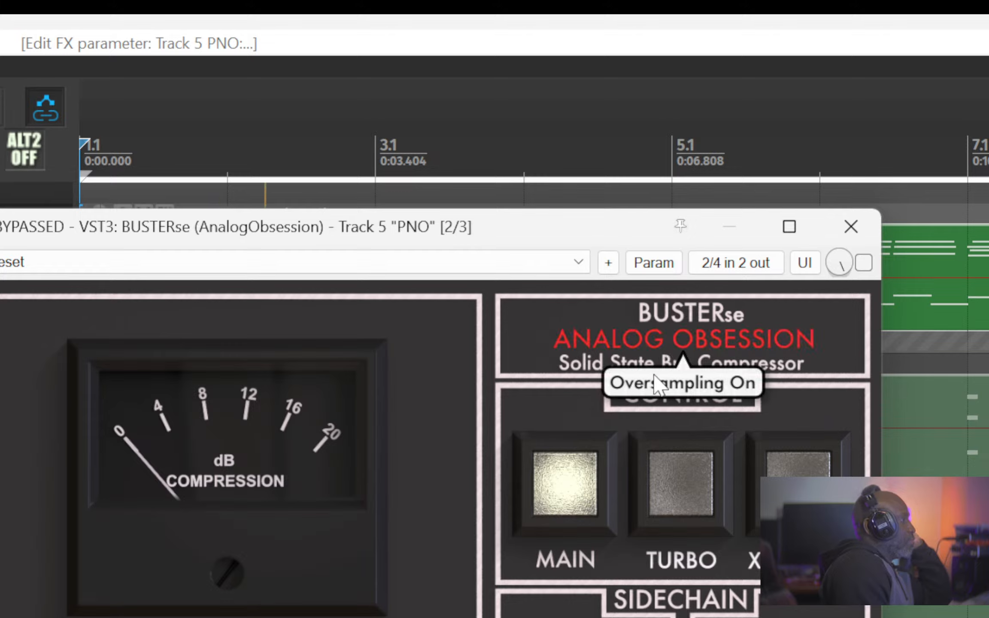
left_click(663, 342)
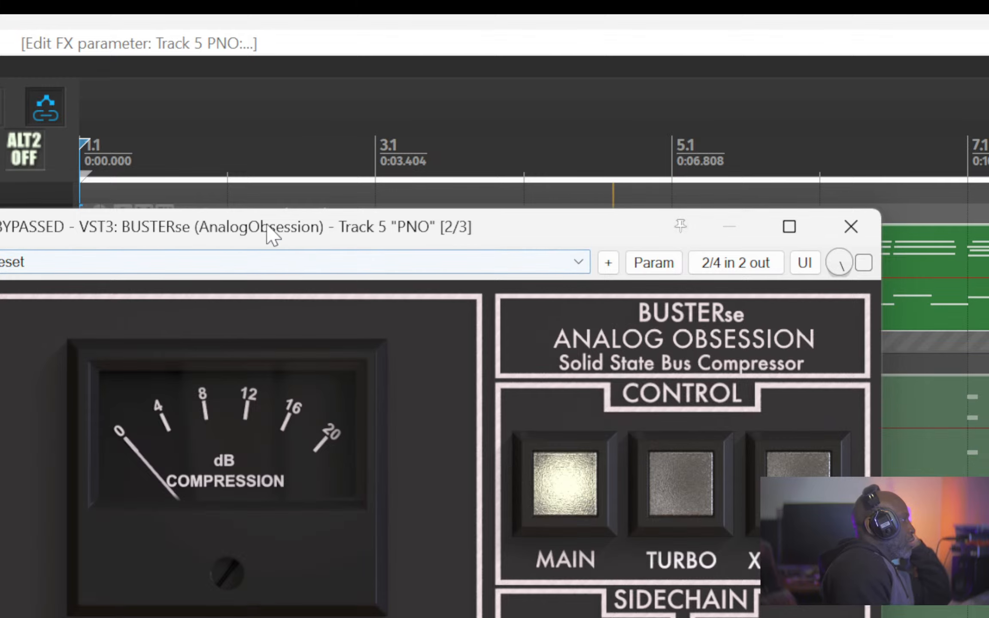
Step: Lower the BUSTERse threshold and set the compression ratio to 4
left_click_drag(269, 228, 359, 220)
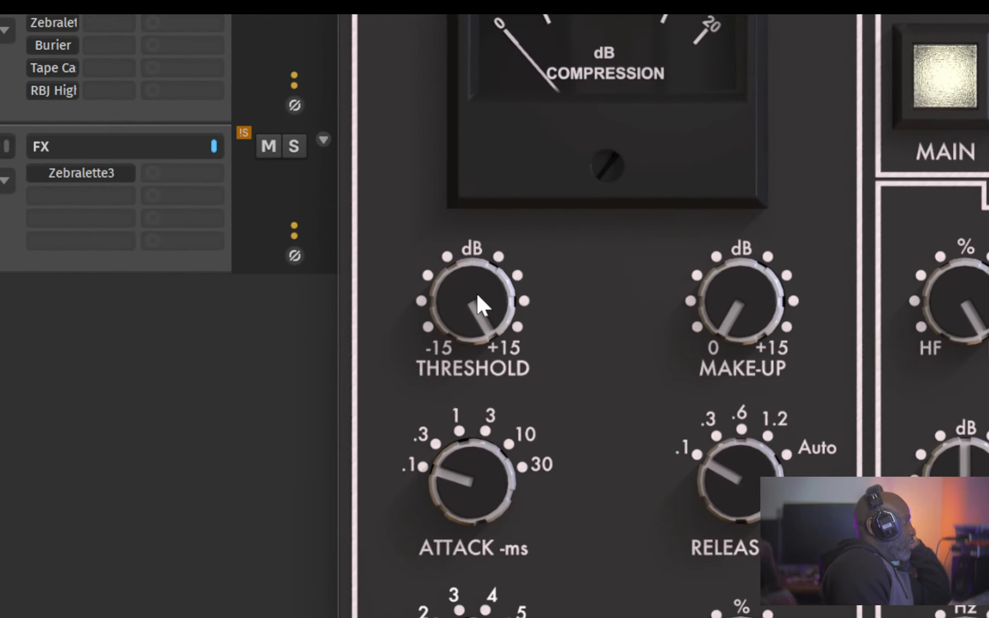
left_click_drag(466, 302, 466, 326)
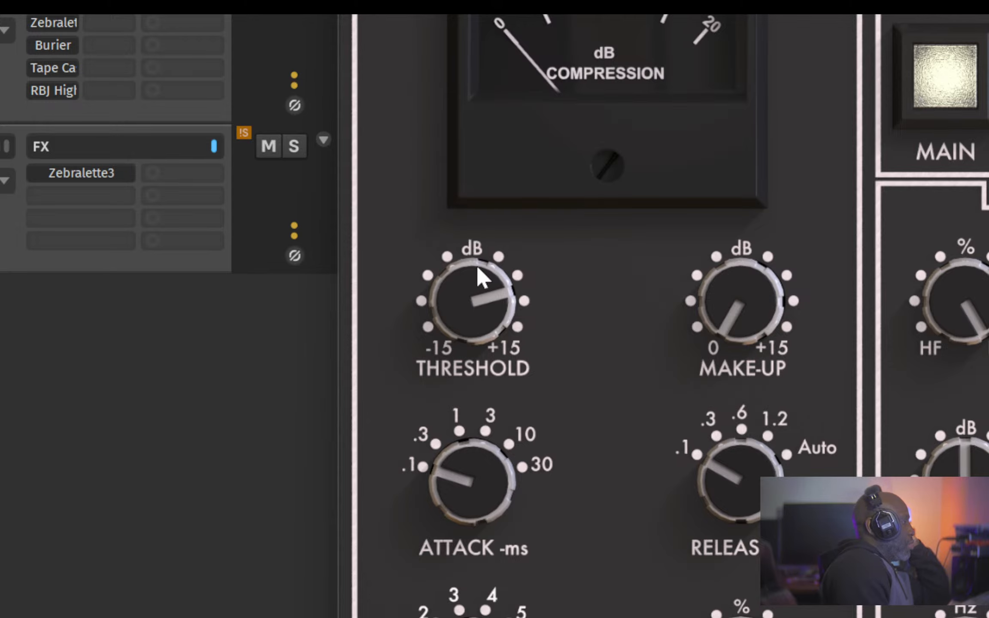
left_click_drag(501, 329, 504, 290)
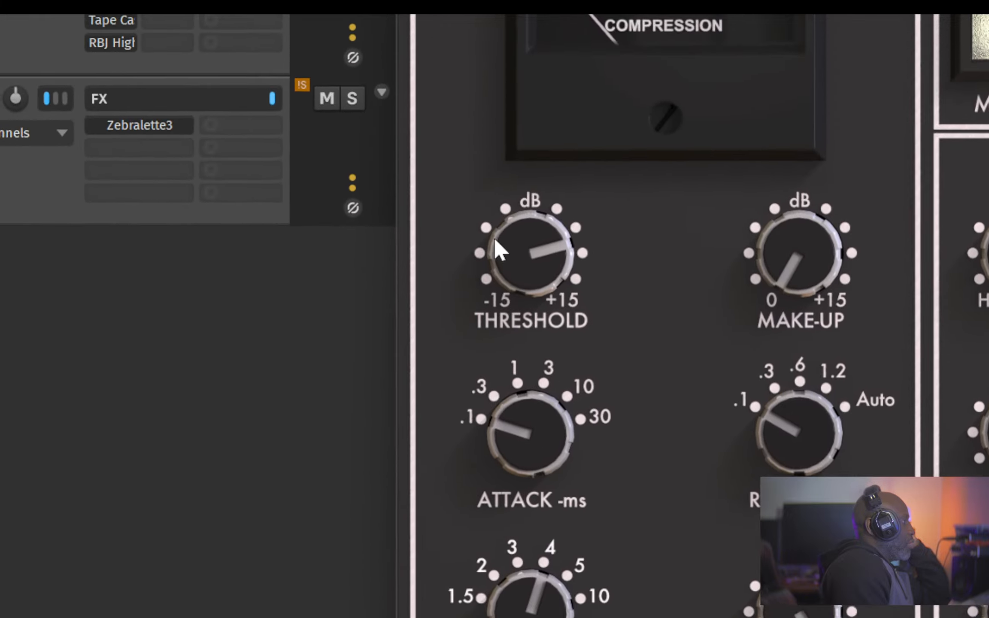
left_click_drag(497, 247, 497, 306)
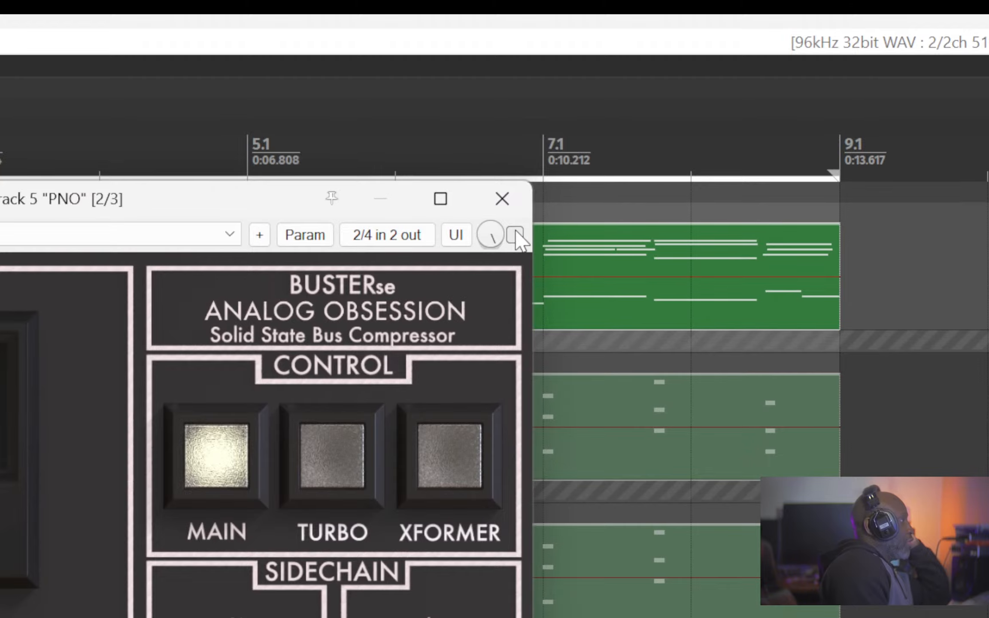
Step: Take BUSTERse out of bypass and raise its threshold well above the middle to lighten the compression
left_click(515, 234)
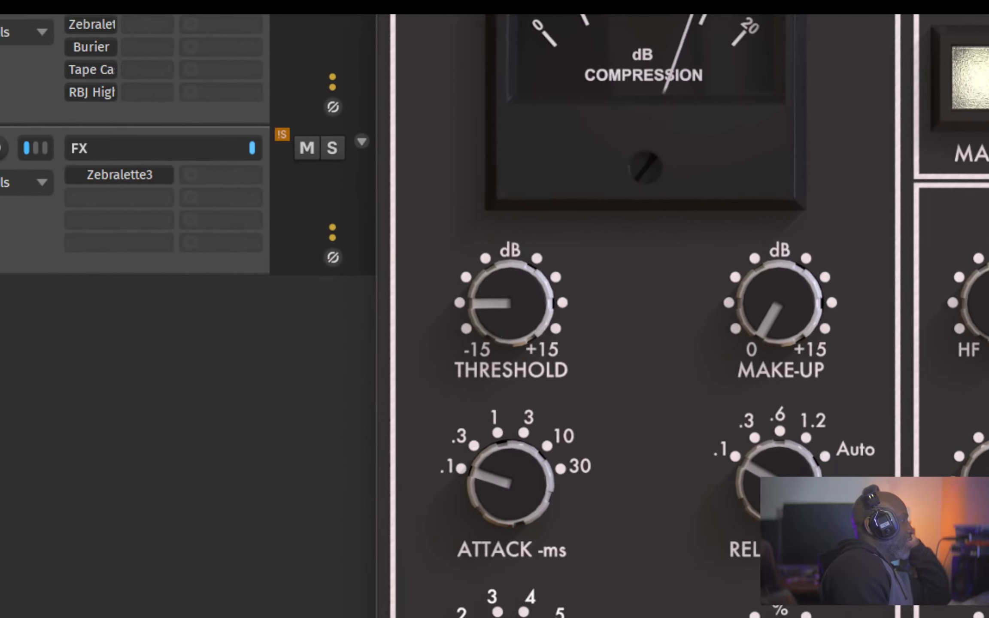
left_click_drag(509, 306, 512, 238)
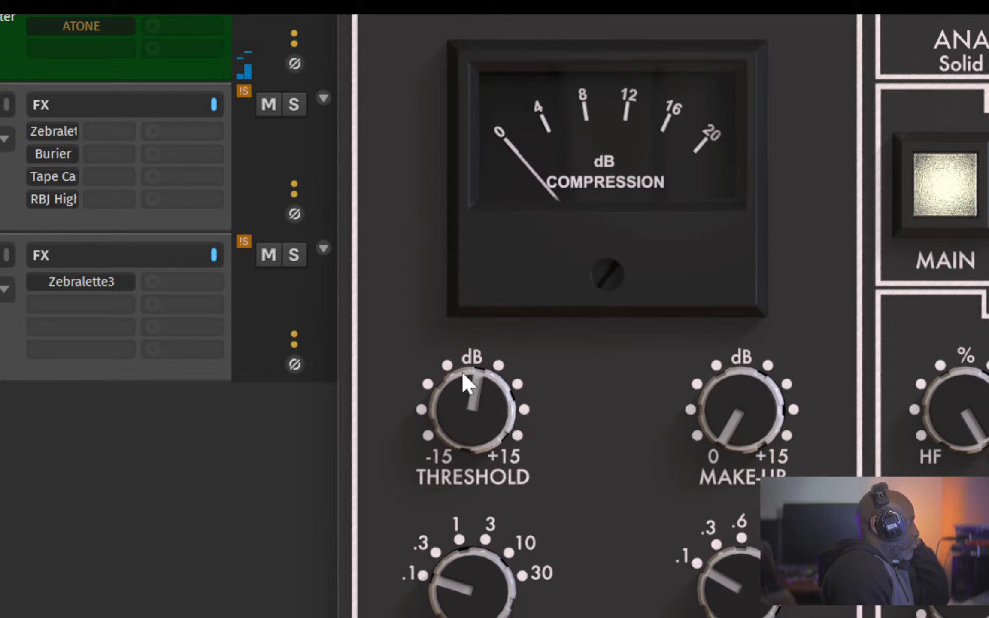
left_click_drag(457, 397, 458, 337)
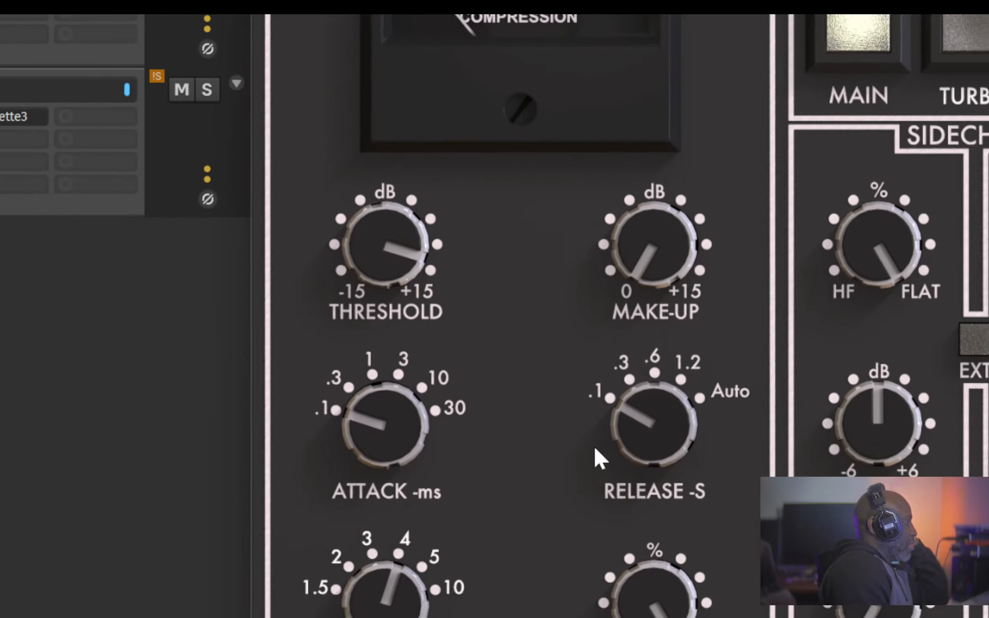
Step: Set the BUSTERse attack to 10 ms and release to Auto, and raise the make-up gain
left_click_drag(738, 596, 737, 578)
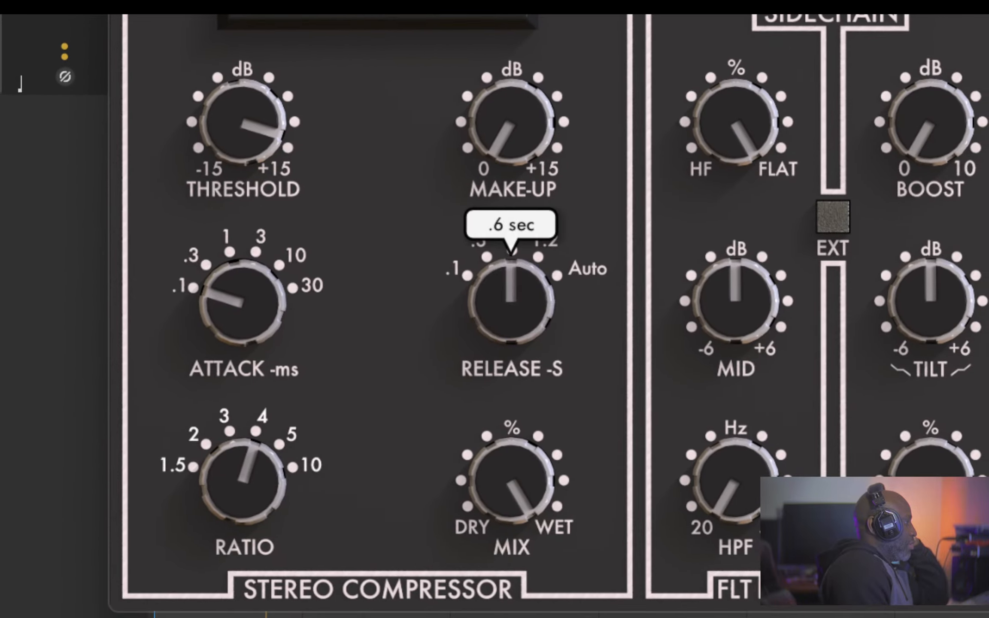
left_click_drag(511, 300, 510, 301)
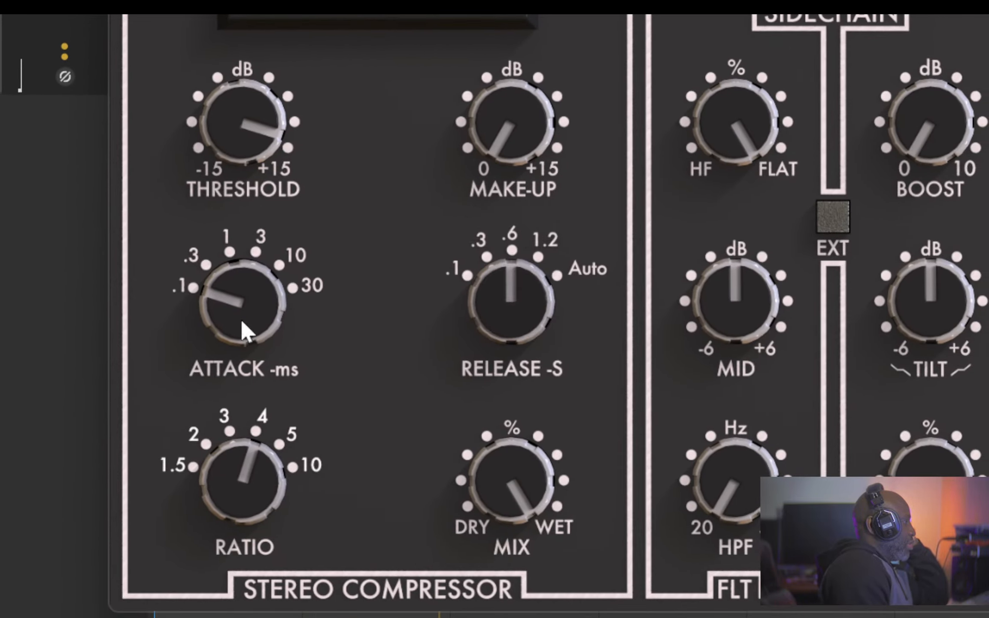
mouse_move(243, 329)
left_mouse_down()
mouse_move(243, 302)
mouse_move(243, 322)
left_mouse_up()
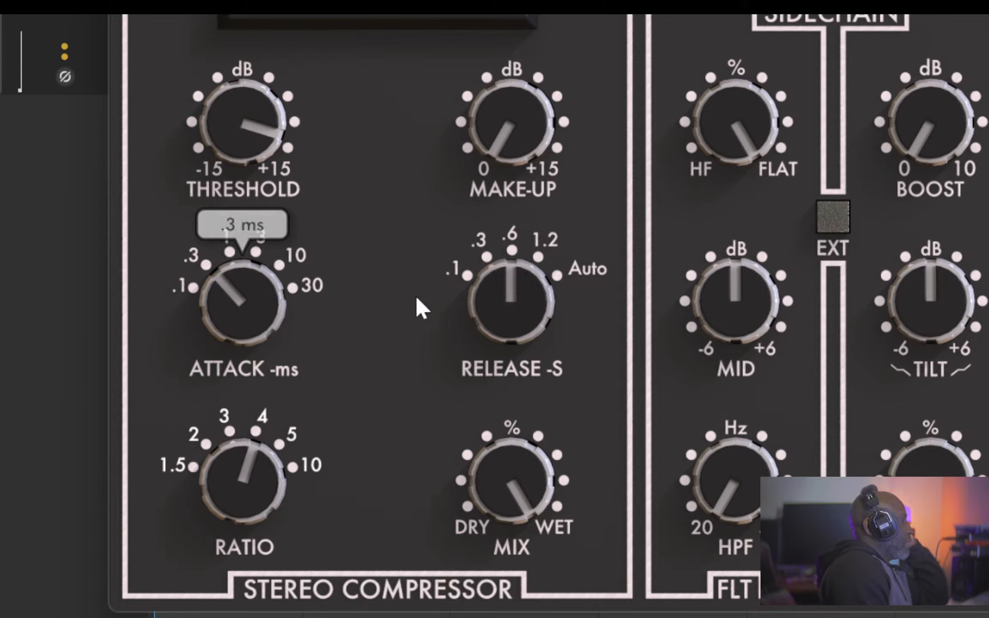
left_click_drag(532, 322, 514, 311)
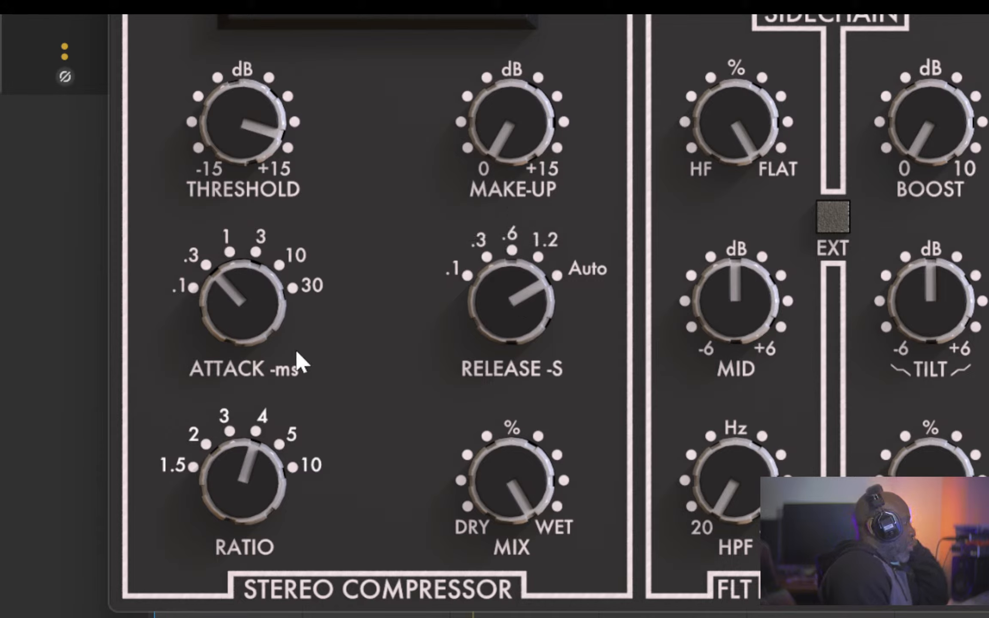
left_click_drag(230, 307, 230, 288)
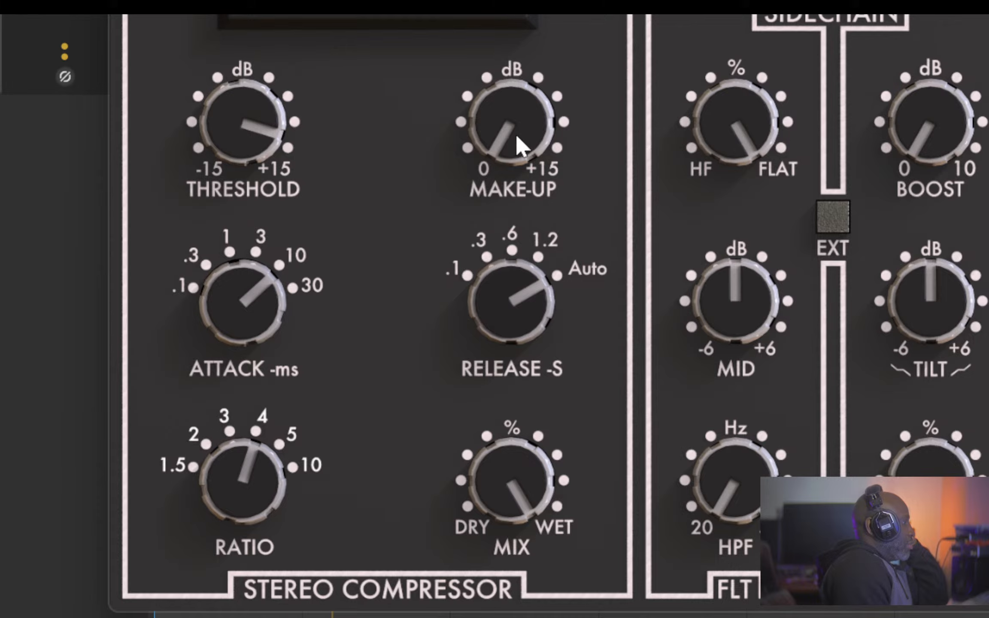
left_click_drag(518, 142, 518, 113)
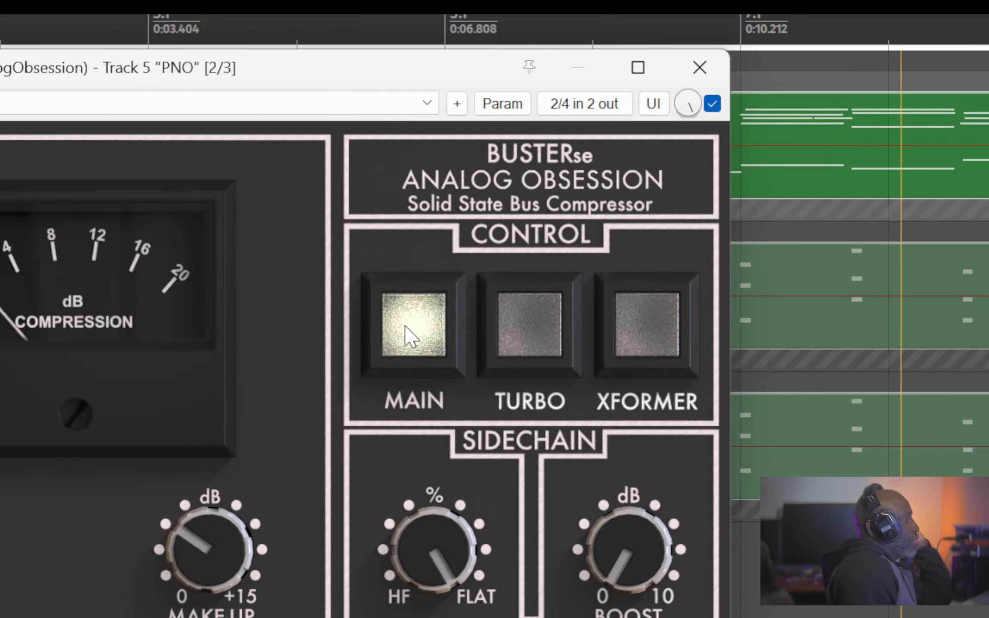
Step: Switch BUSTERse's Turbo mode on and back off, and turn off the Main control
left_click(514, 324)
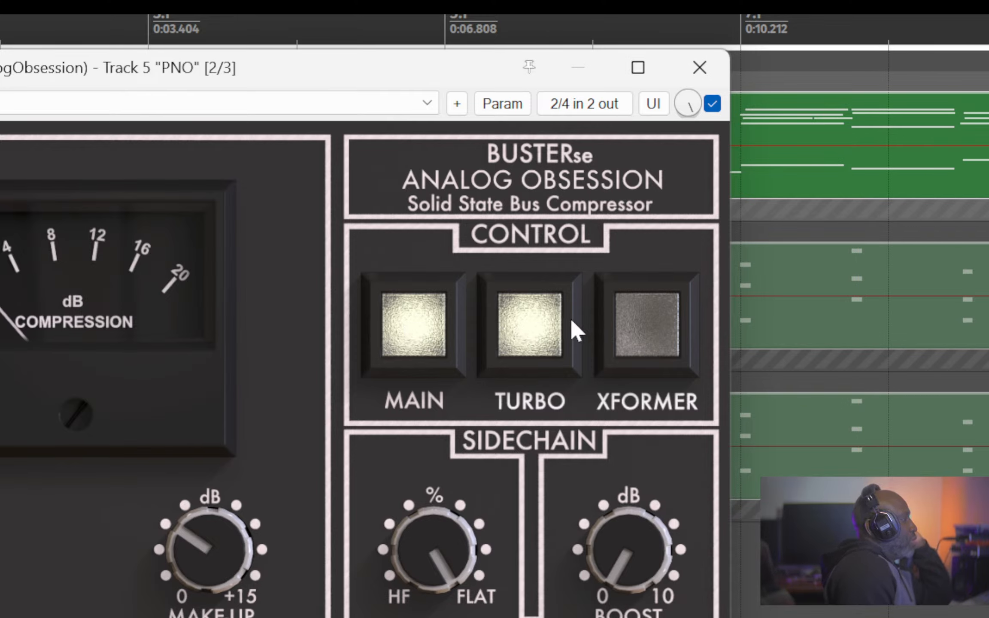
left_click(546, 327)
left_click(437, 339)
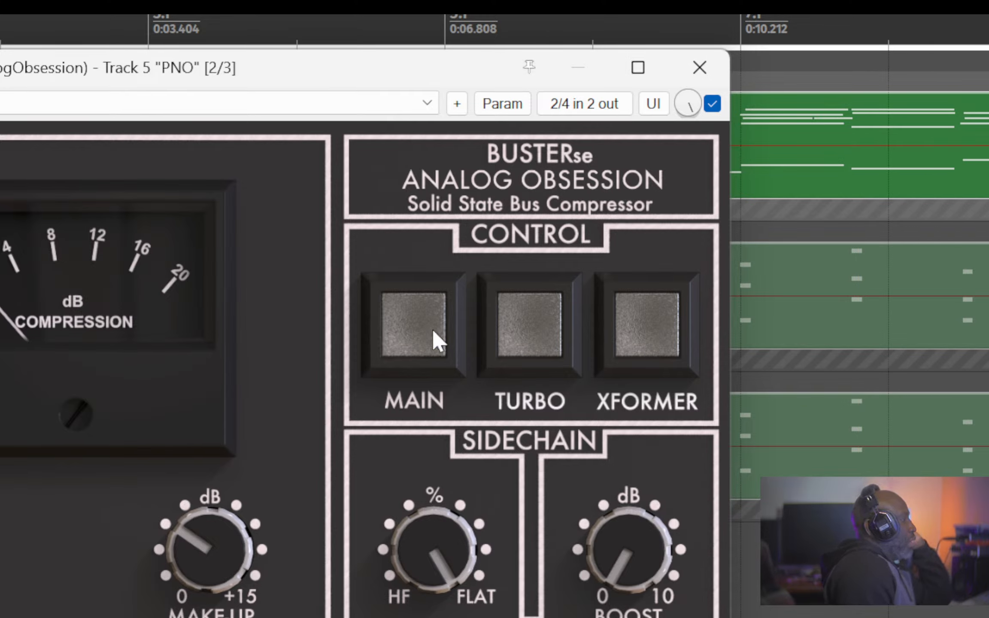
Step: Turn BUSTERse's Main control back on and audition the Turbo and XFormer modes, leaving both switched off
left_click(431, 329)
left_click(510, 327)
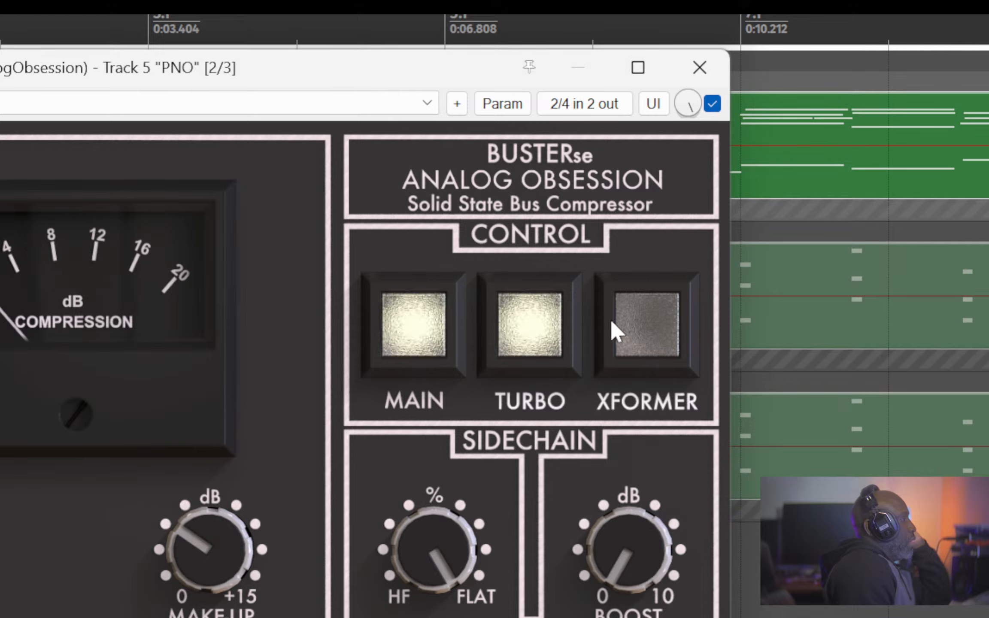
left_click(611, 327)
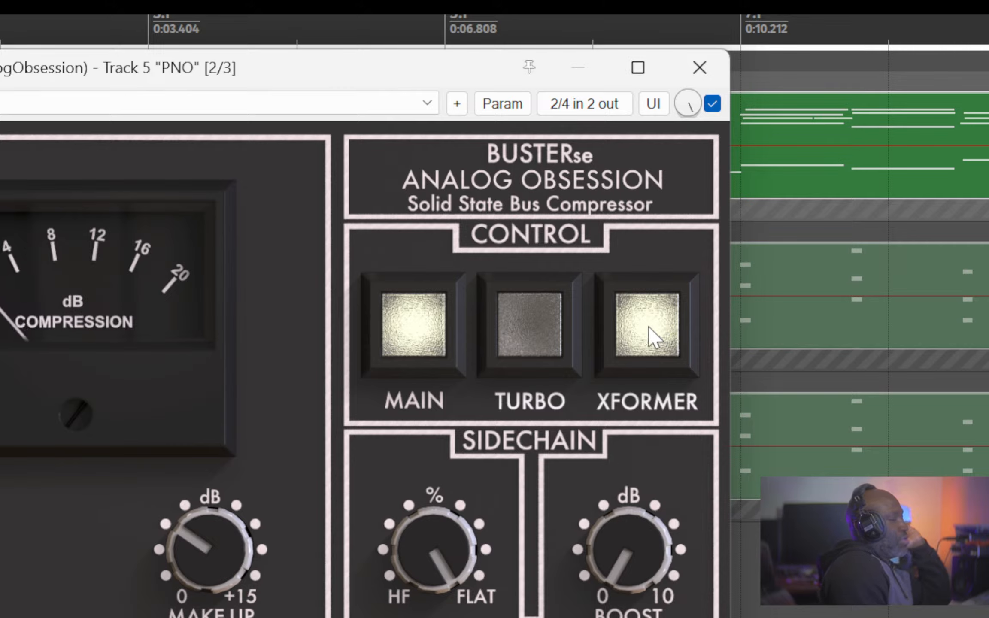
key("space")
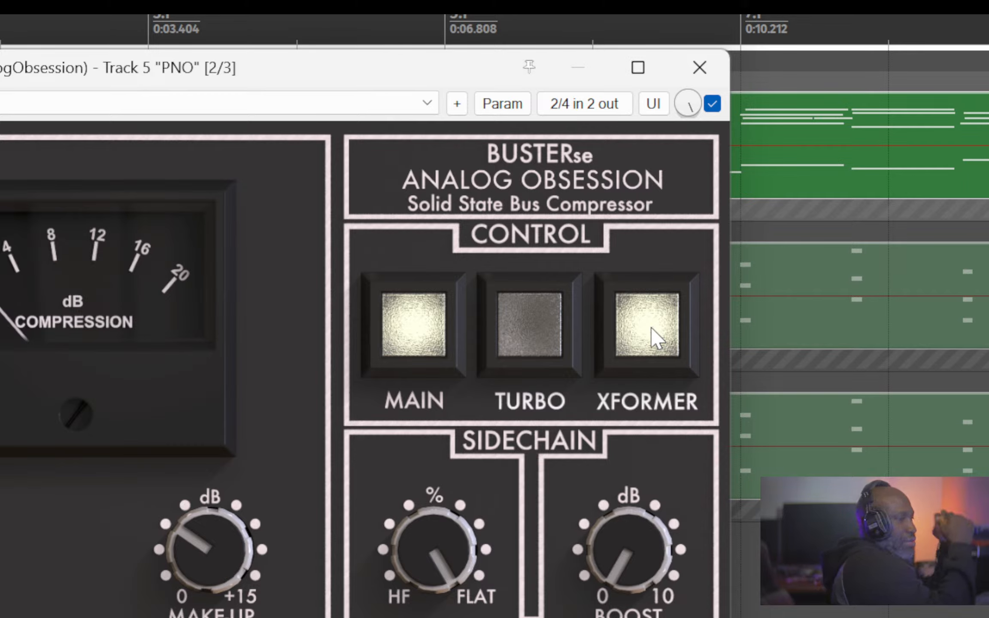
left_click(646, 330)
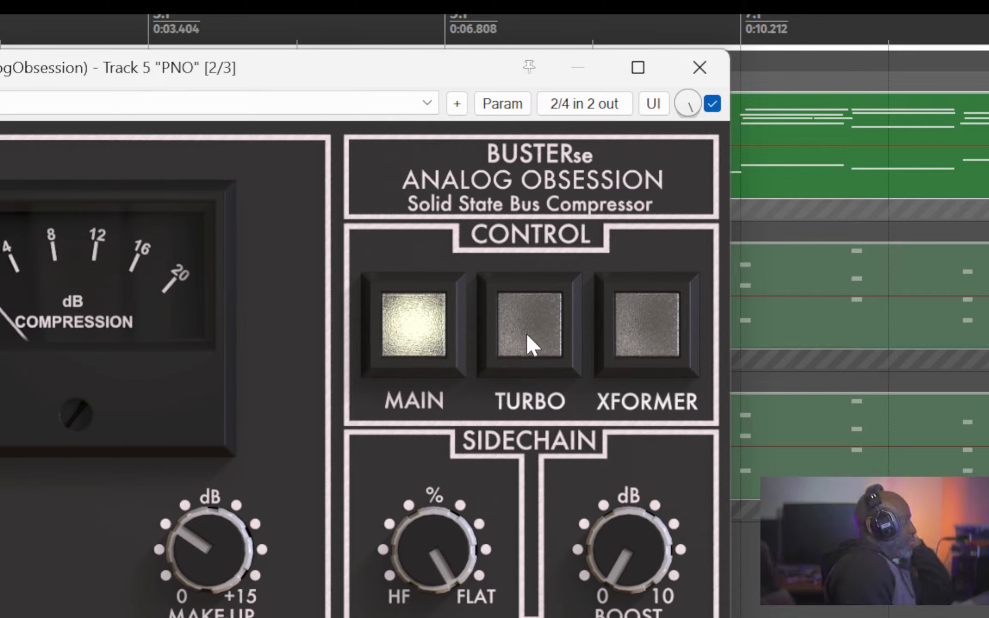
left_click(531, 344)
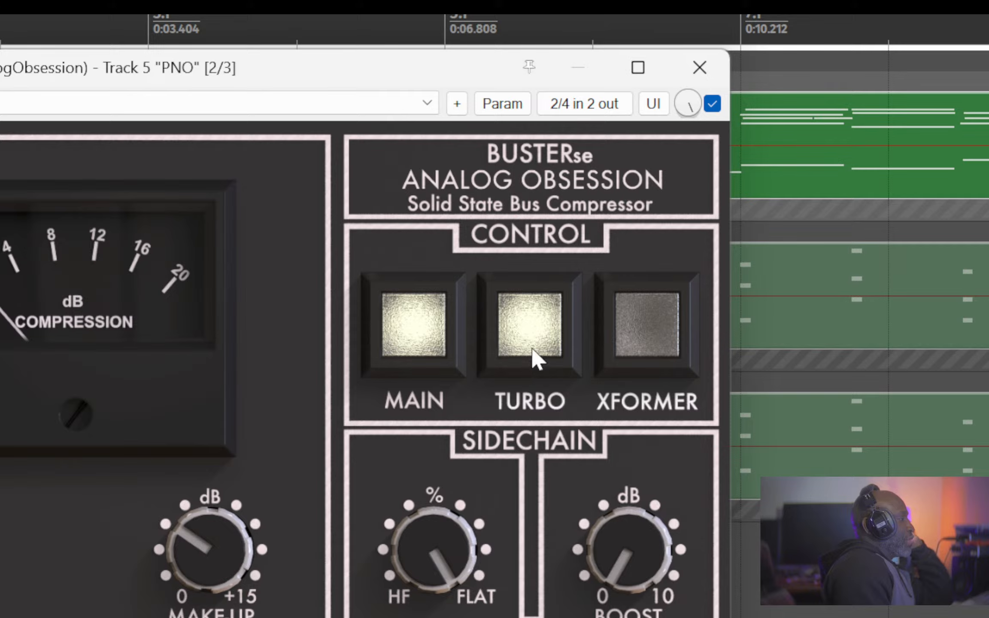
left_click(539, 326)
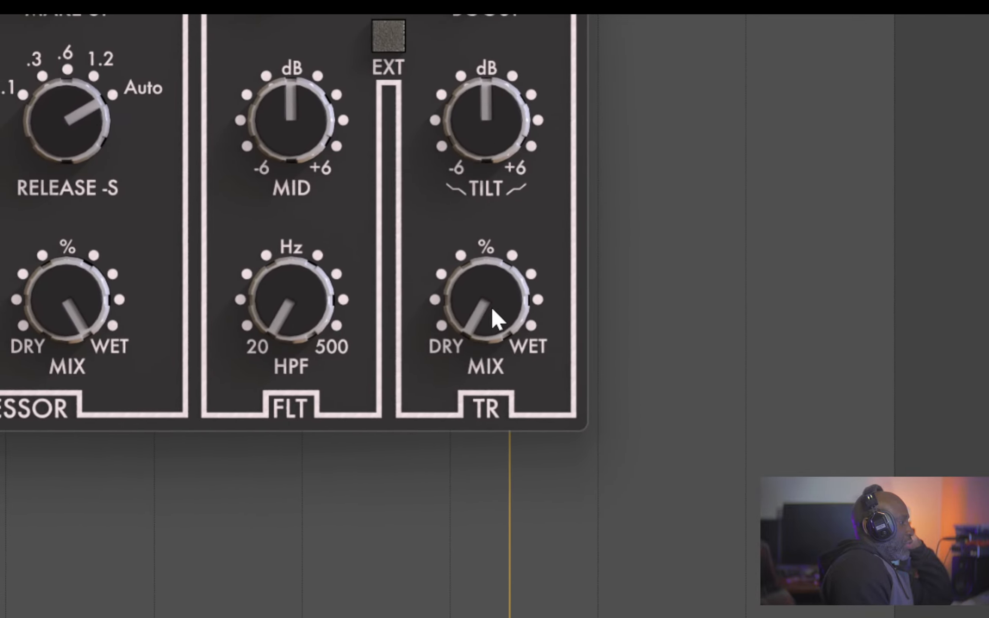
Step: Try the Mix control in BUSTERse's TR section, leave it fully dry, and close the plugin window
left_click_drag(541, 507, 542, 521)
left_click_drag(492, 310, 492, 315)
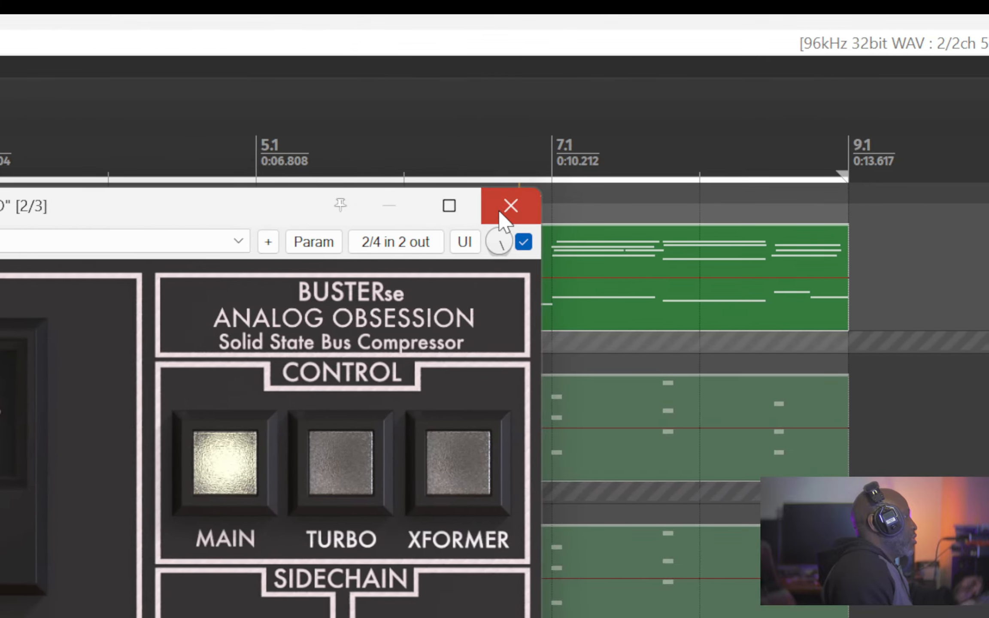
left_click(702, 206)
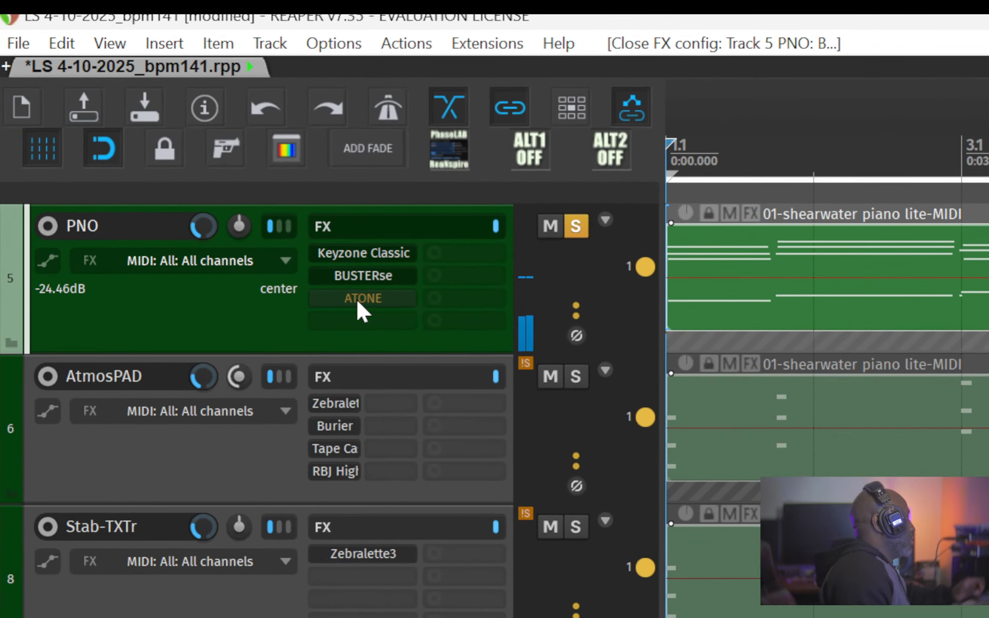
Step: Enable ATONE and bypass BUSTERse on the PNO track, and open ATONE with its window clear of the track's effects list
left_click(357, 301, "shift")
left_click(370, 279, "shift")
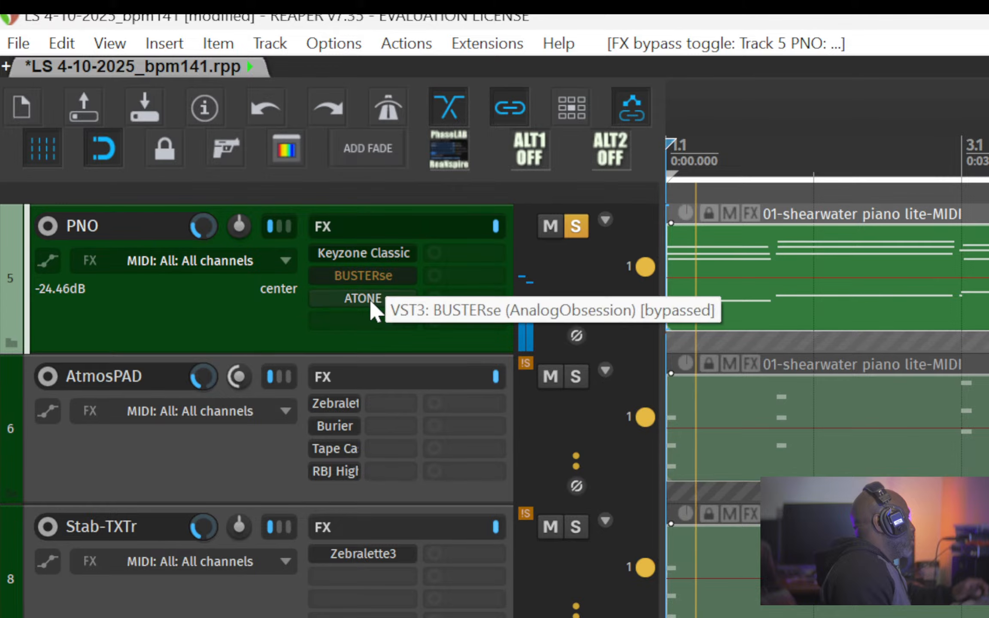
left_click(370, 301)
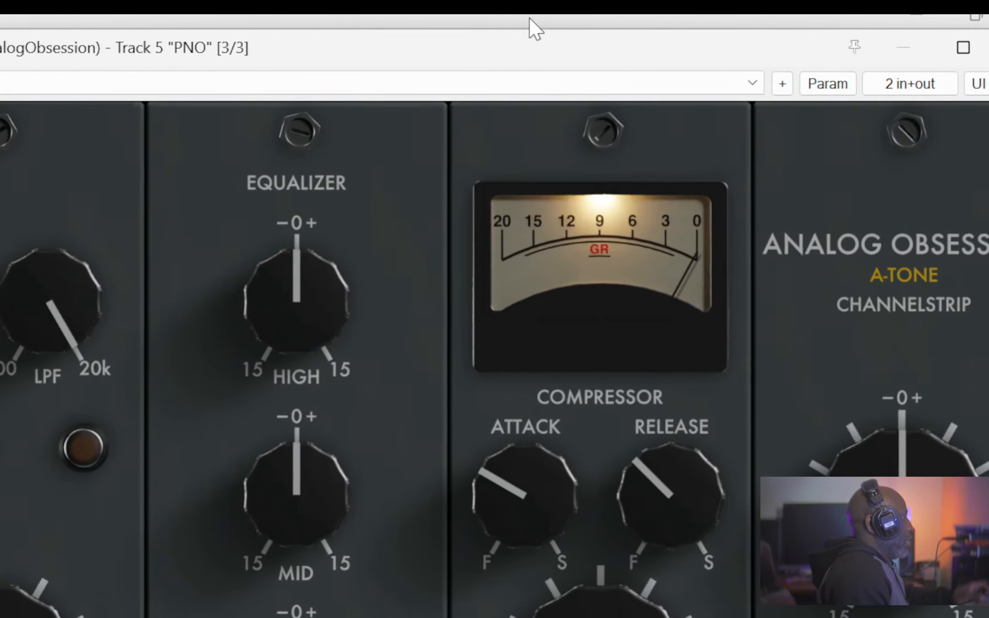
left_click_drag(507, 60, 62, 202)
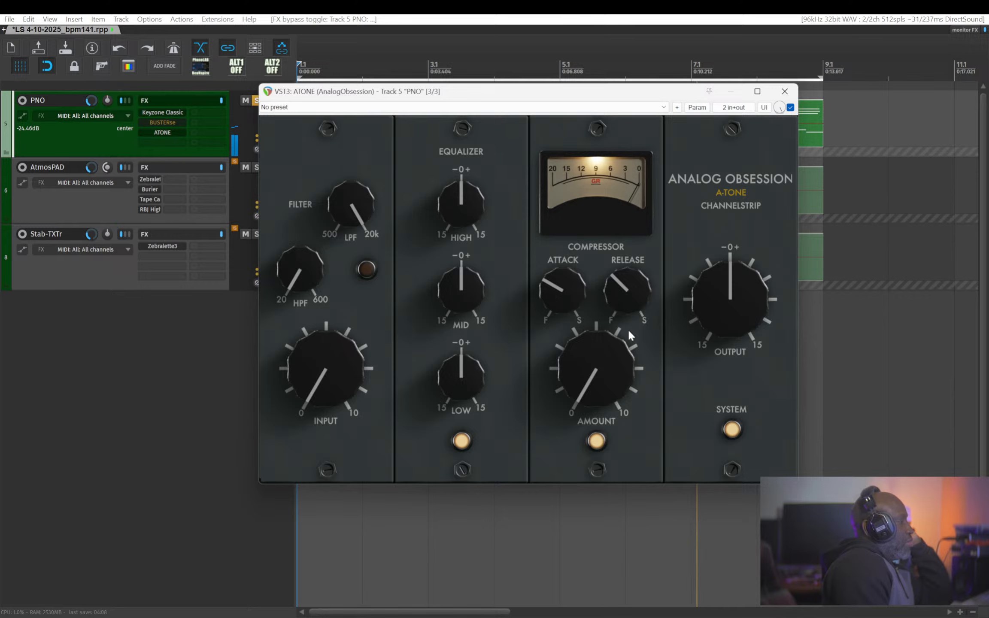
left_click_drag(472, 97, 466, 143)
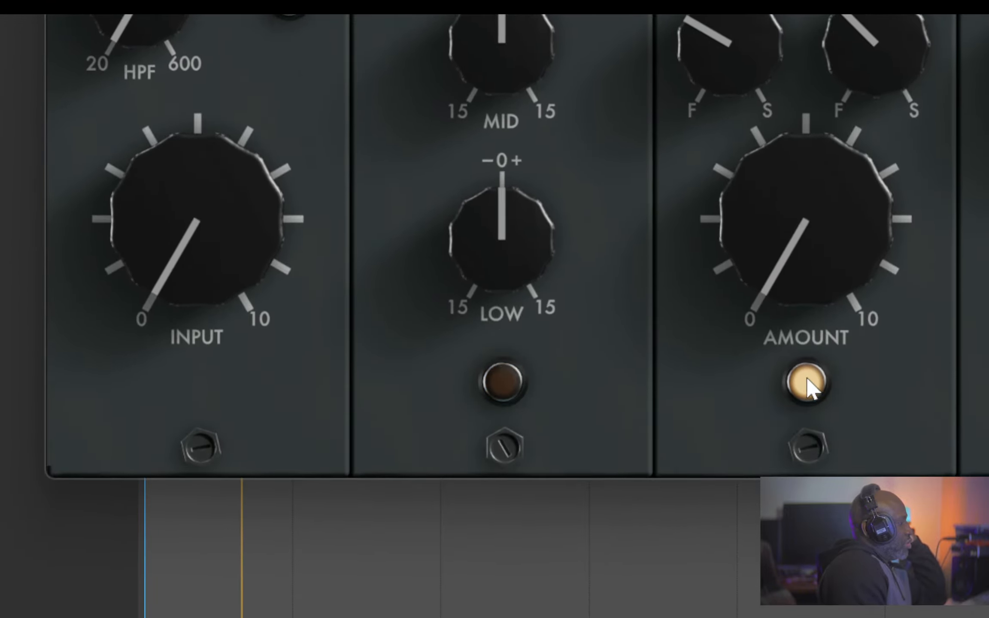
Step: Audition ATONE with its compressor, equalizer and system switched off and back on, and raise the High EQ slightly above 0
left_click(807, 383)
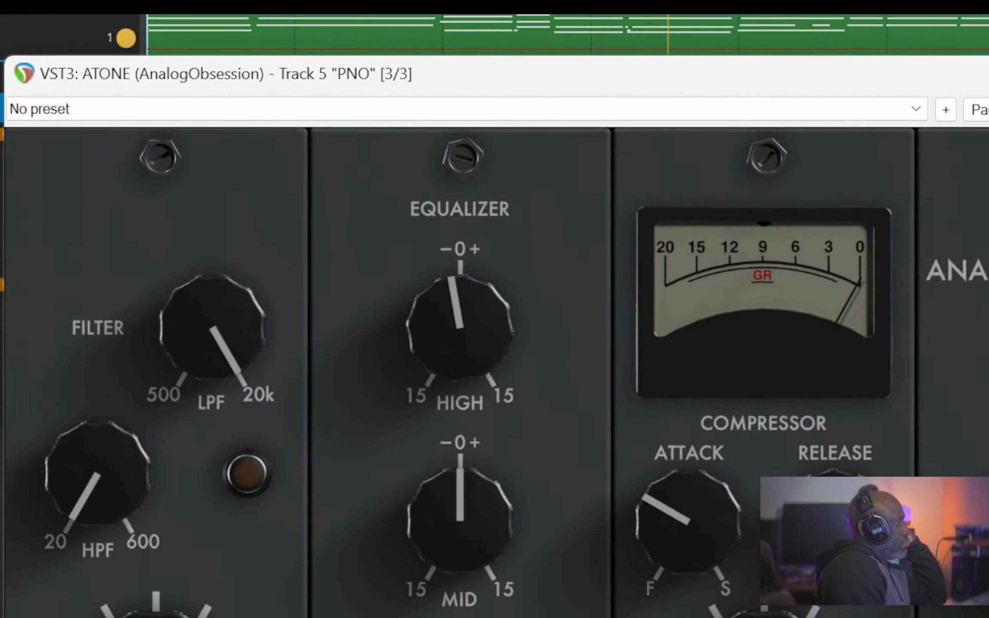
left_click_drag(460, 328, 460, 305)
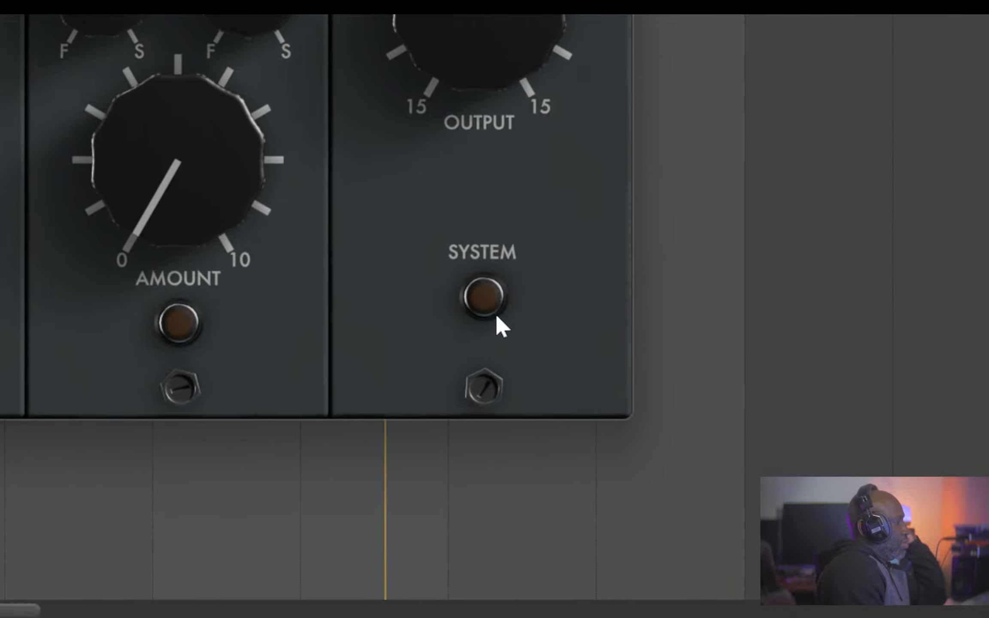
left_click(794, 298)
left_click(178, 323)
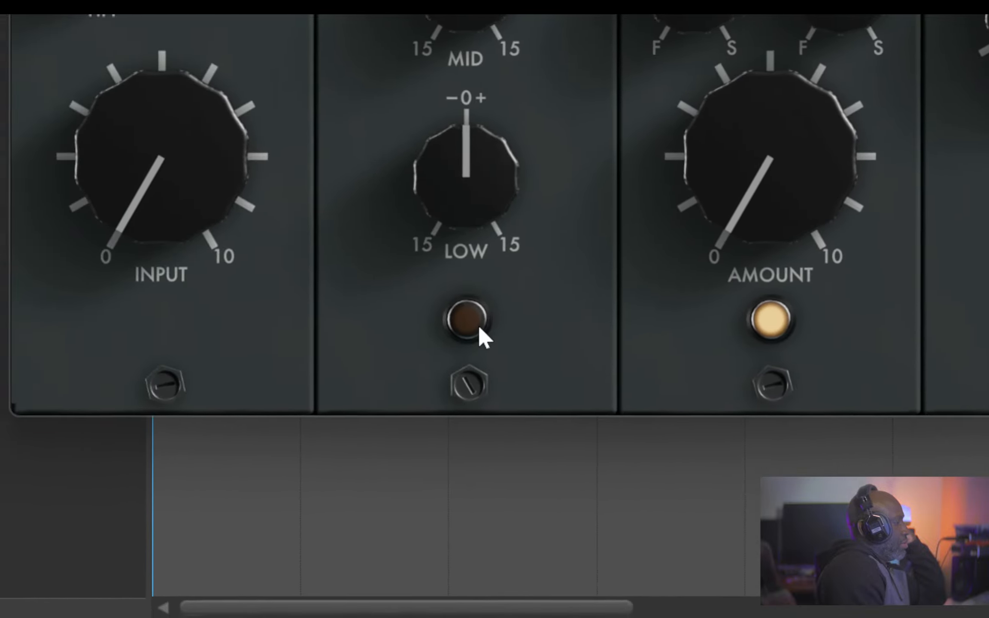
left_click(478, 327)
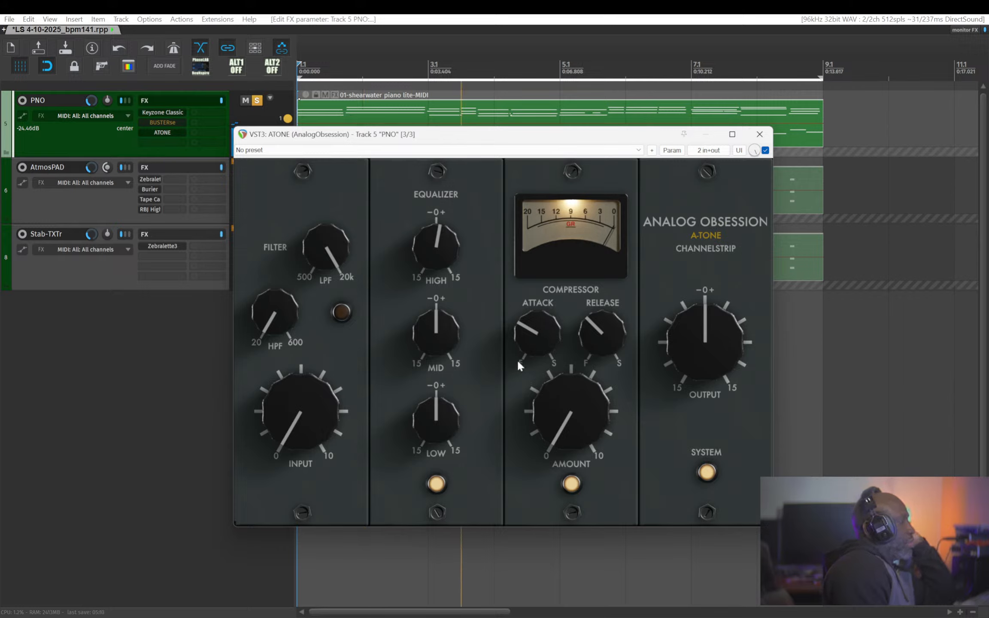
Step: Make ATONE's compressor attack slightly faster, stop playback, and set the release to its slowest position
mouse_move(528, 329)
left_mouse_down()
mouse_move(527, 281)
mouse_move(536, 335)
left_mouse_up()
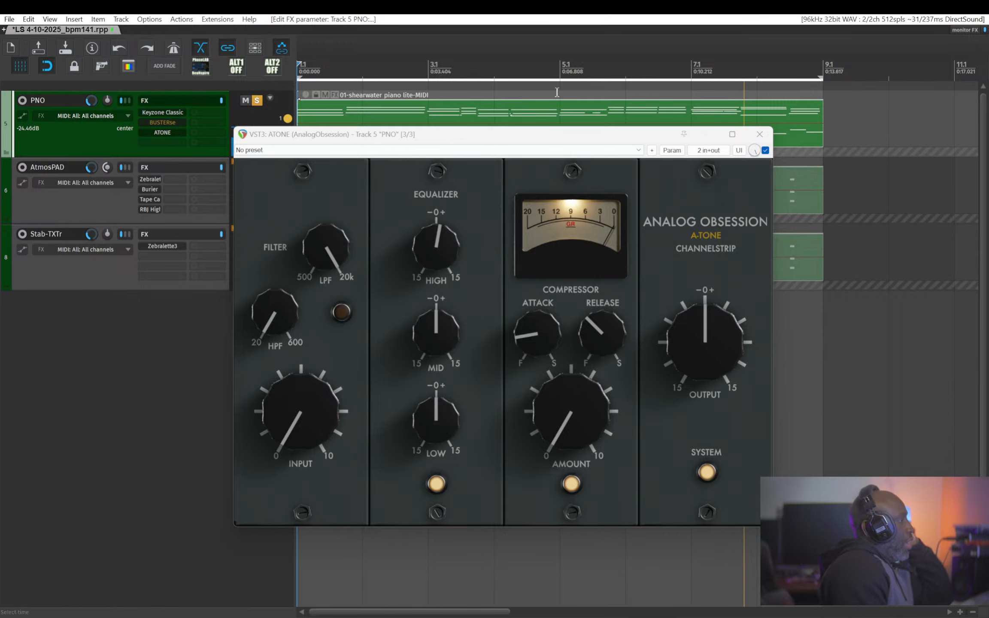
key("space")
left_click(190, 352)
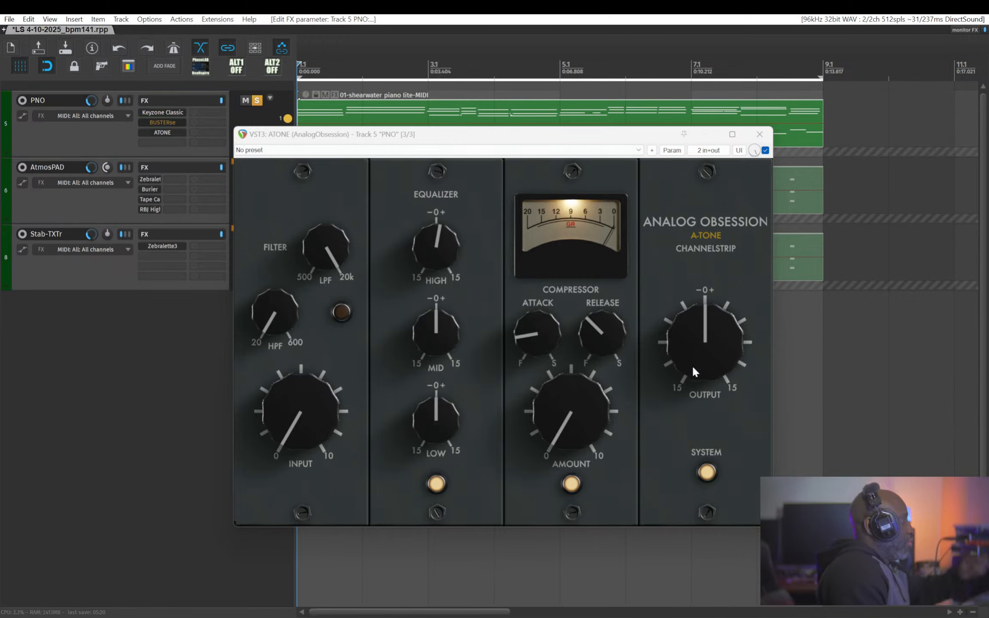
left_click_drag(595, 329, 595, 316)
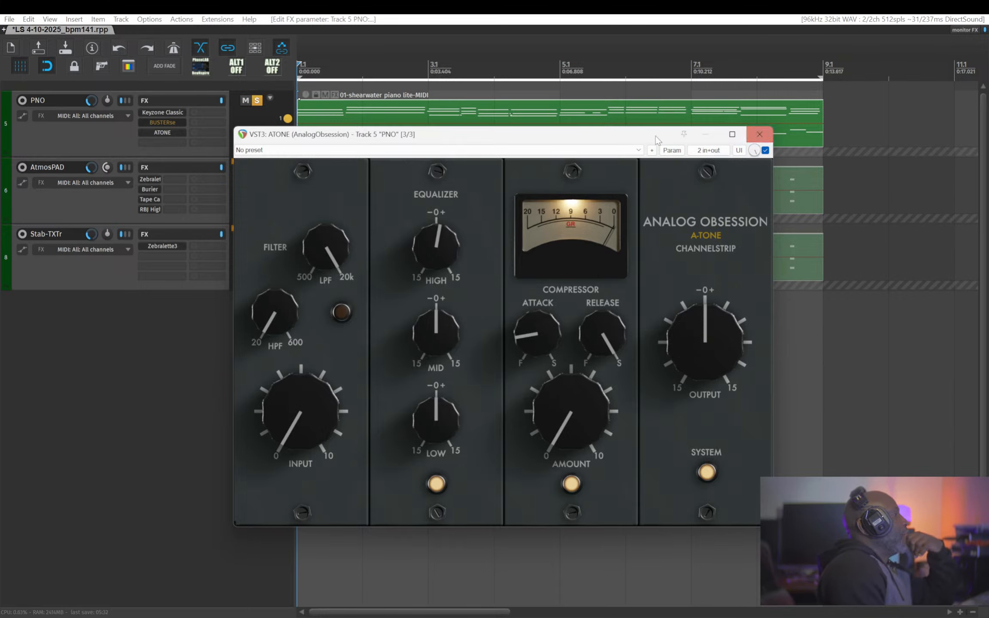
Step: Demonstrate ATONE's Output and Attack controls, cut the High EQ slightly below 0, and close the plugin
mouse_move(655, 136)
left_mouse_down()
mouse_move(653, 151)
mouse_move(660, 136)
left_mouse_up()
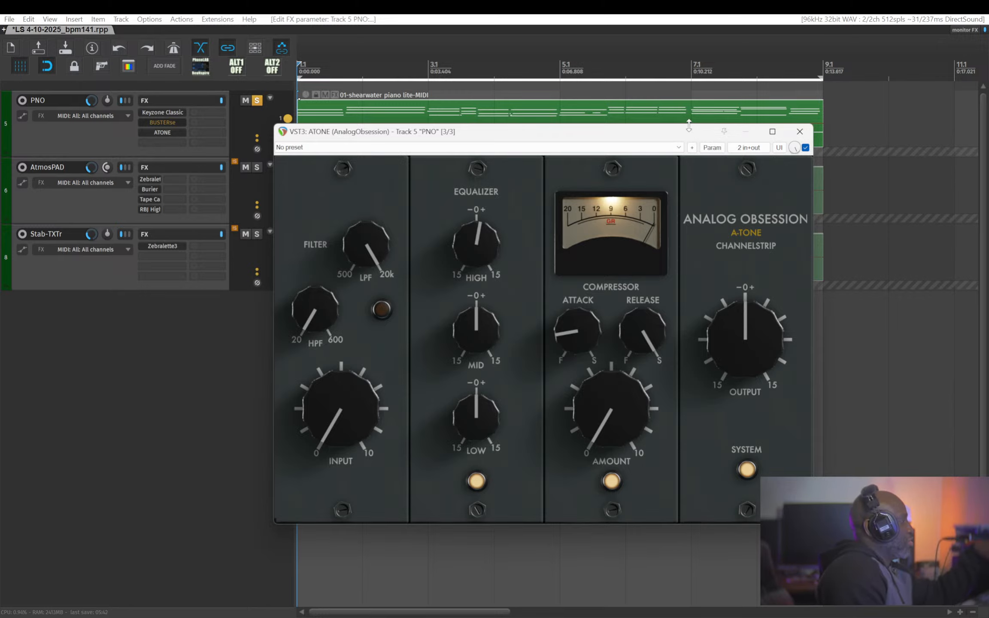
mouse_move(745, 339)
left_mouse_down()
mouse_move(745, 303)
mouse_move(745, 354)
mouse_move(750, 316)
mouse_move(747, 331)
left_mouse_up()
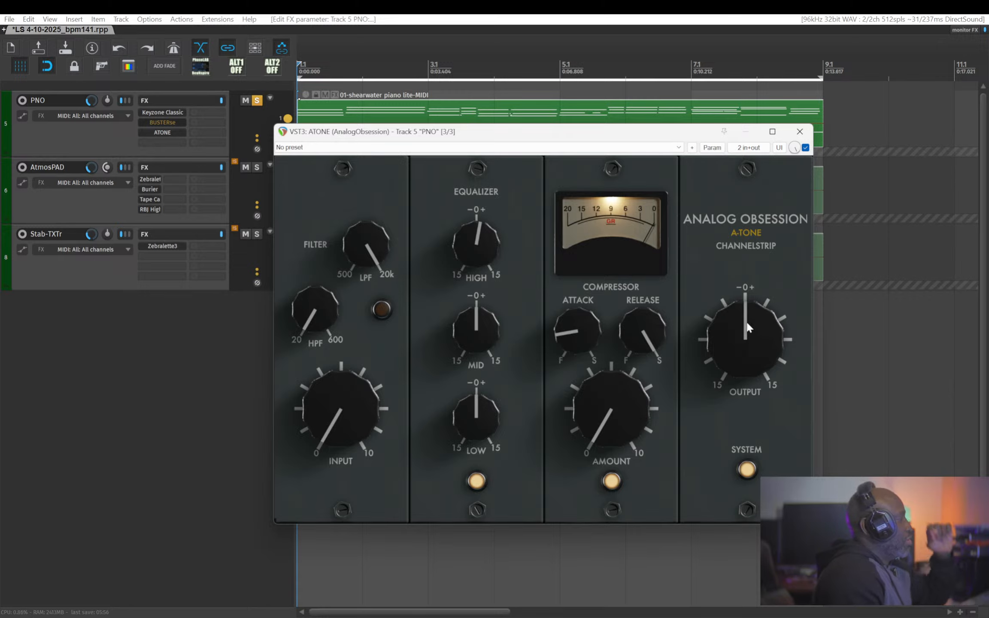
left_click_drag(577, 330, 577, 318)
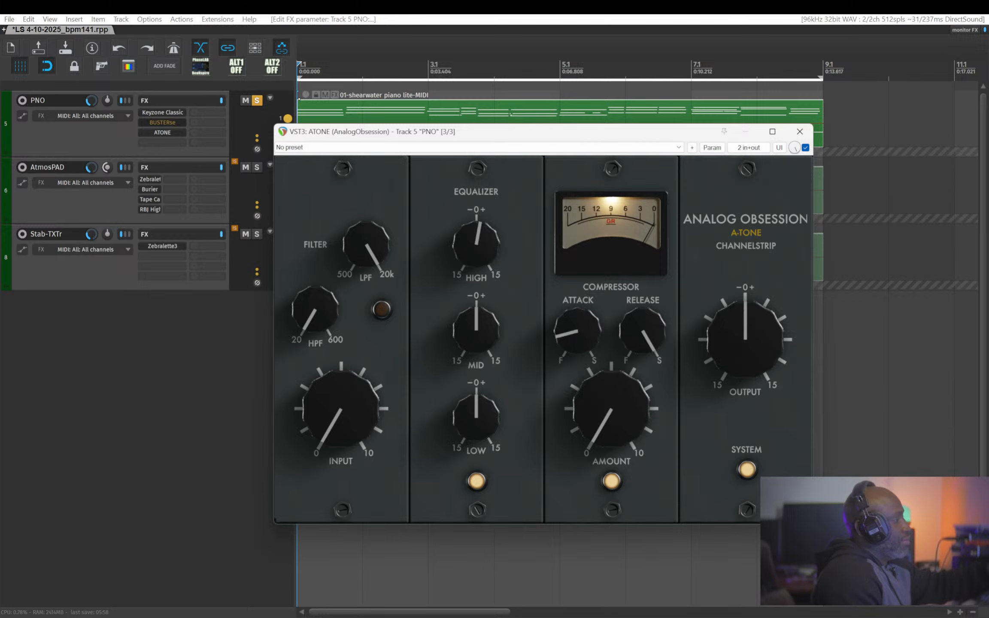
left_click_drag(477, 242, 476, 252)
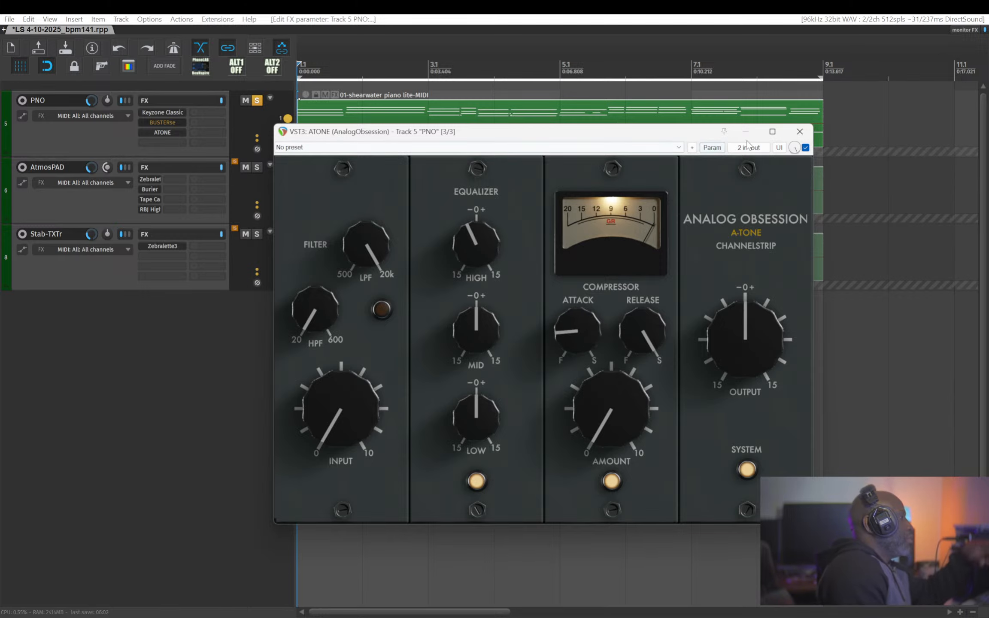
left_click(799, 133)
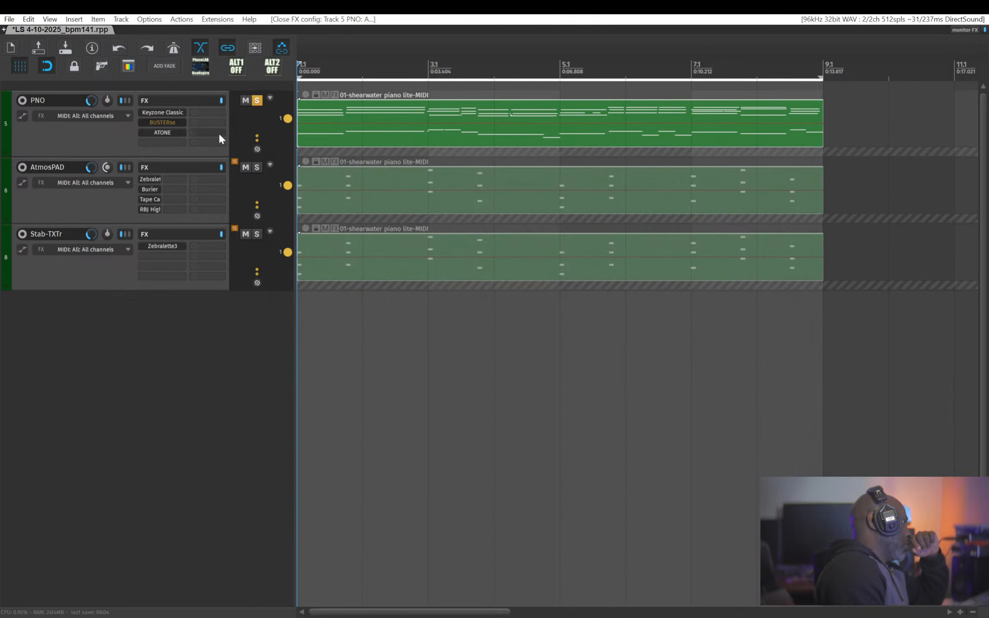
Step: Reopen the bypassed BUSTERse, turn its sidechain HF/Flat control slightly down from Flat, and close the plugin
left_click(176, 123)
left_click(181, 124)
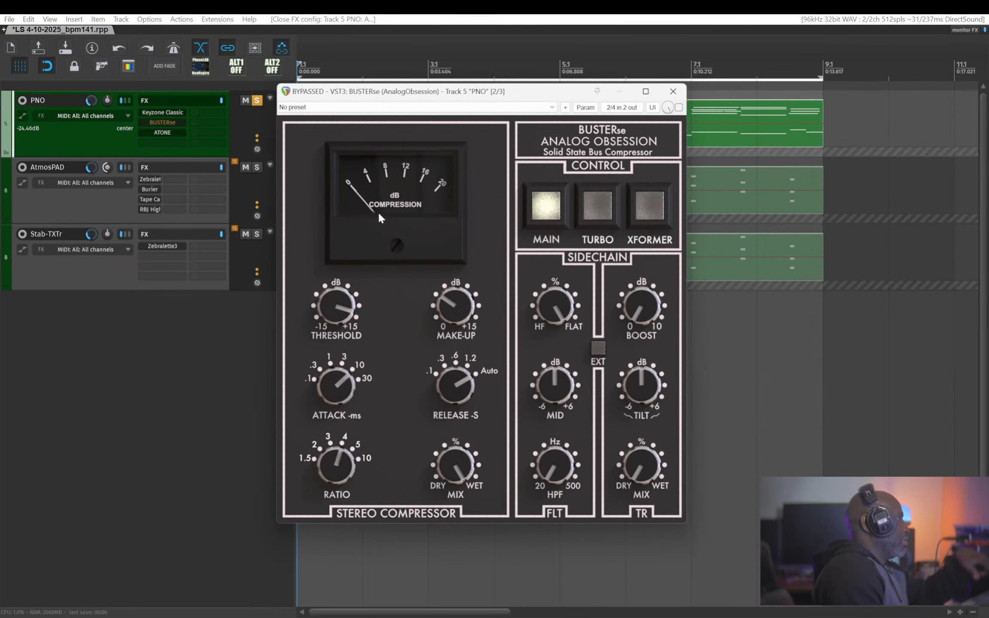
left_click_drag(554, 306, 554, 300)
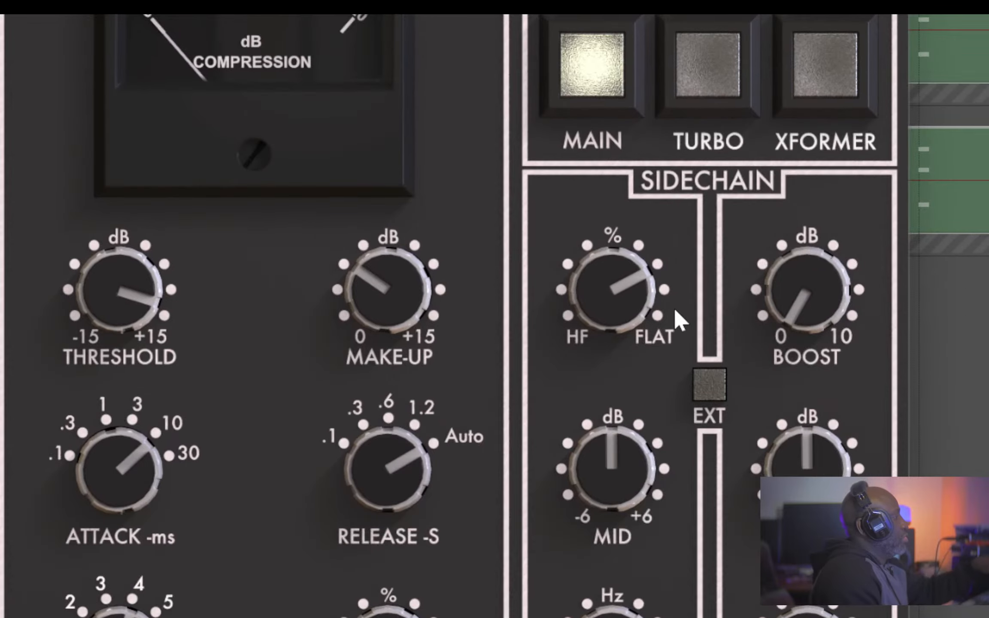
left_click_drag(555, 306, 612, 296)
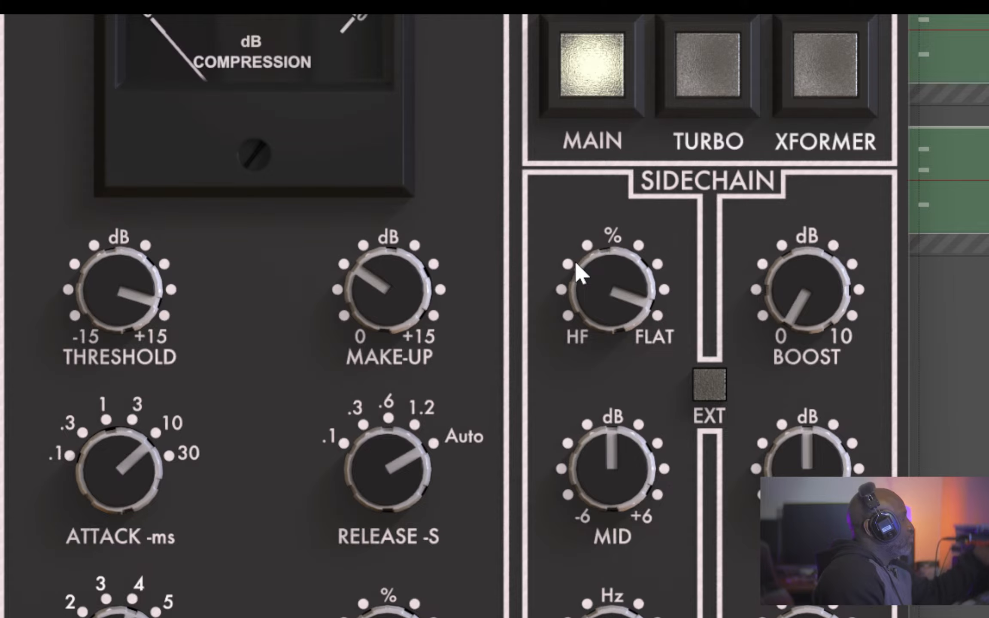
mouse_move(790, 236)
left_mouse_down()
mouse_move(789, 257)
mouse_move(790, 247)
left_mouse_up()
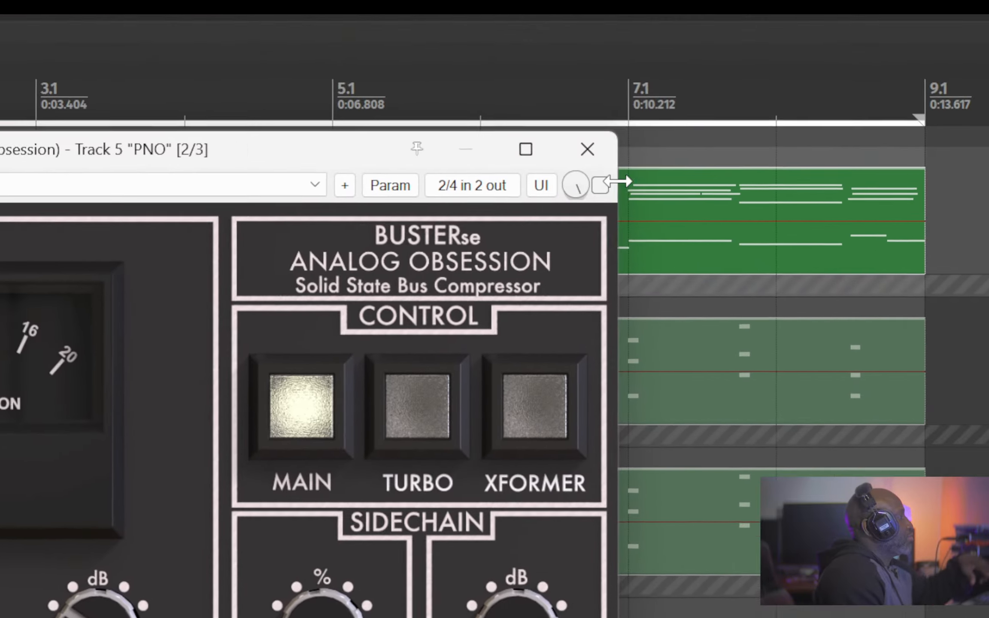
left_click(587, 149)
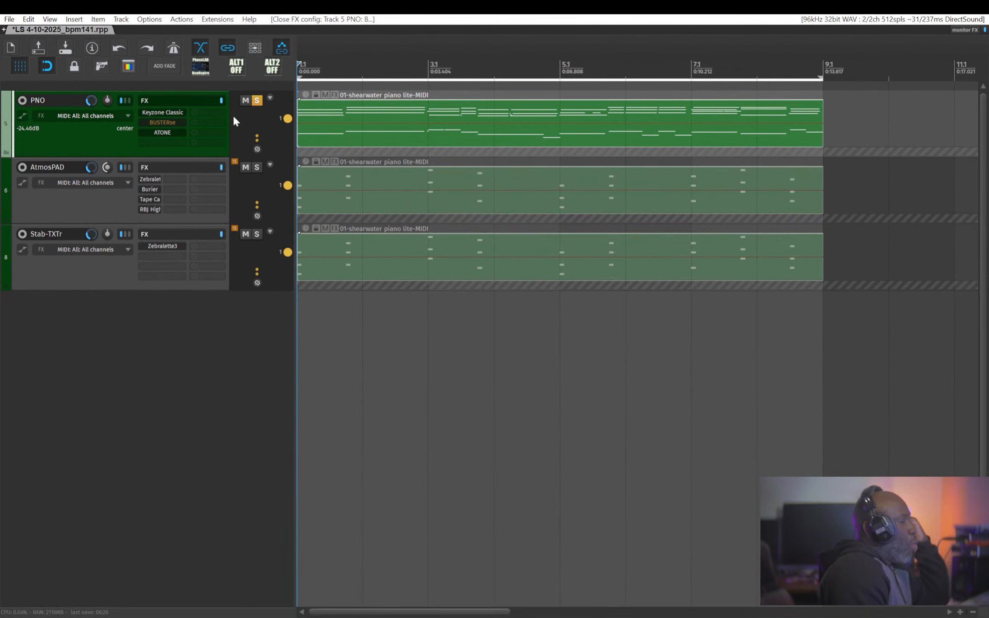
Step: Reopen ATONE on the PNO track and try its low-pass filter during playback, leaving it at 20k
left_click(176, 132)
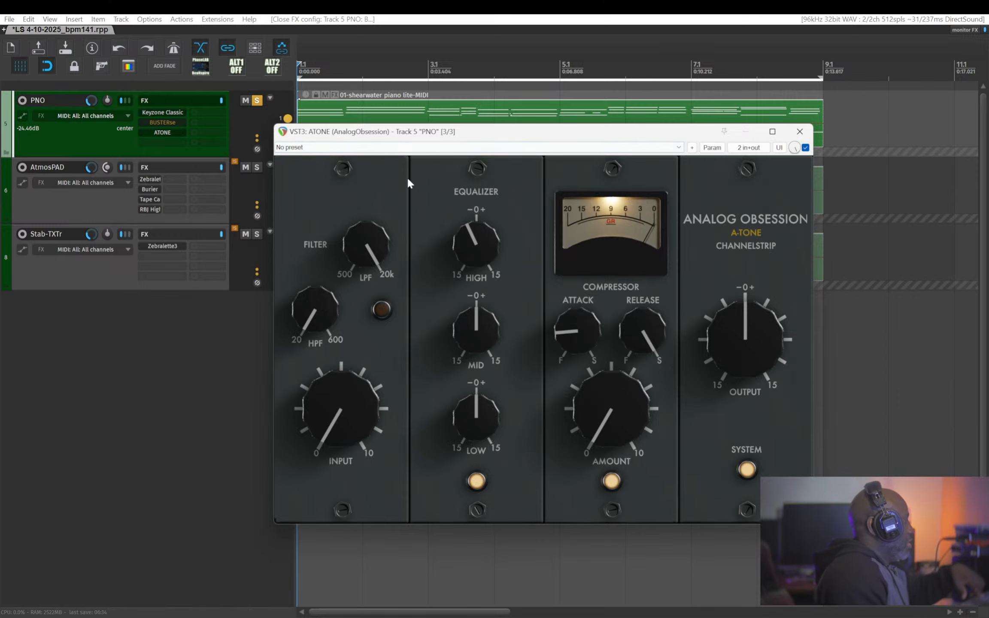
left_click(414, 34)
key("space")
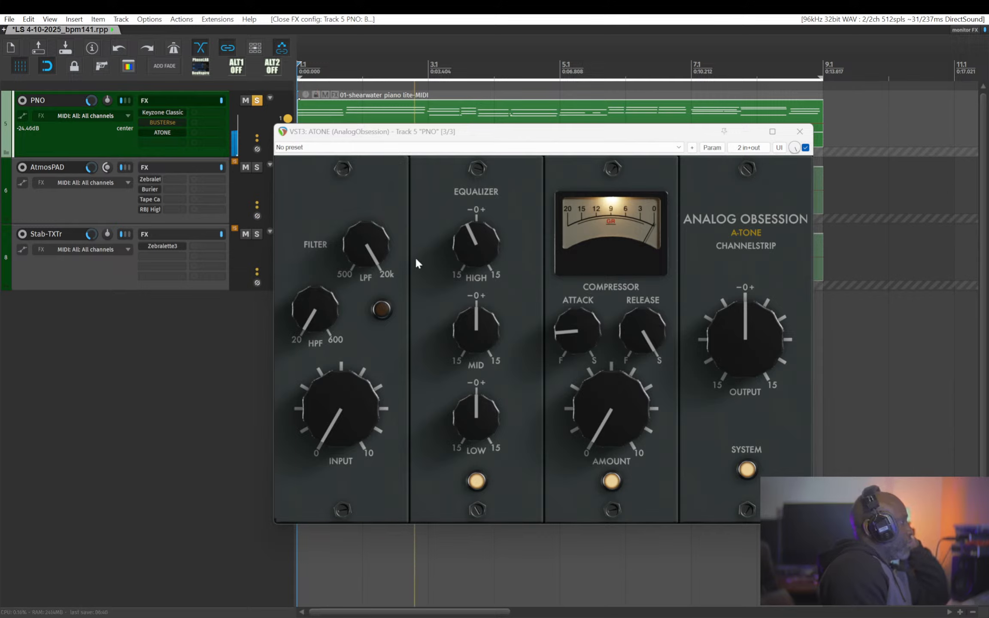
mouse_move(360, 253)
left_mouse_down()
mouse_move(360, 276)
mouse_move(361, 231)
left_mouse_up()
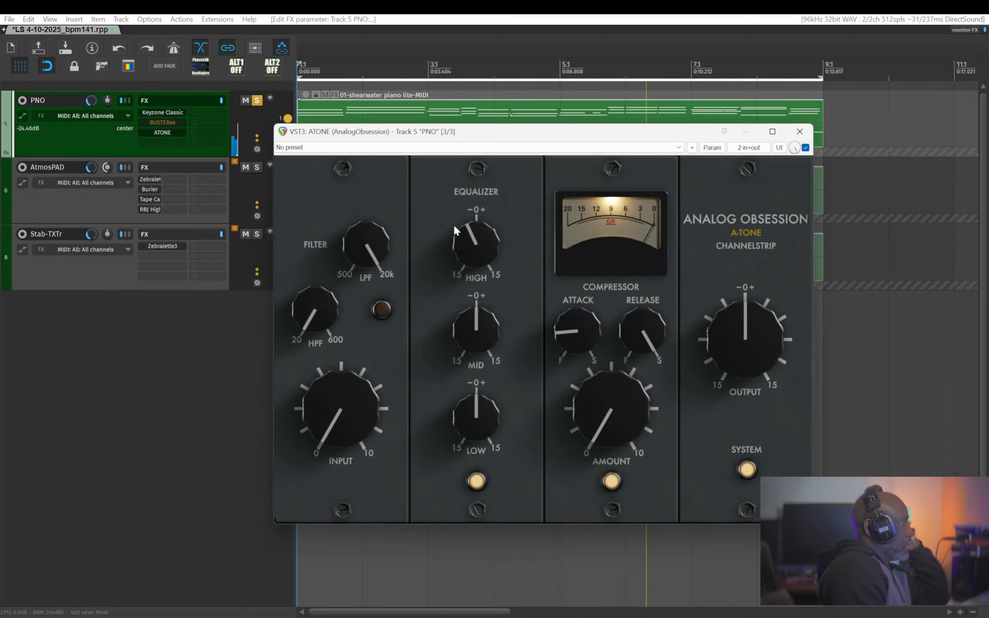
Step: Cut ATONE's Low EQ well below 0 and raise the high-pass filter to about a third of its range
left_click_drag(481, 415, 481, 429)
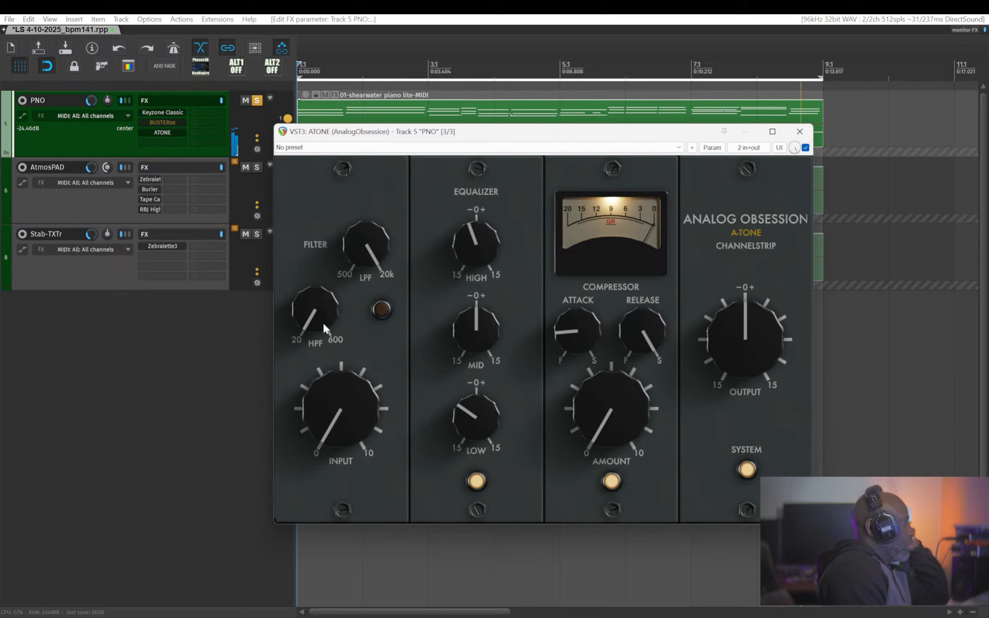
left_click_drag(327, 322, 326, 300)
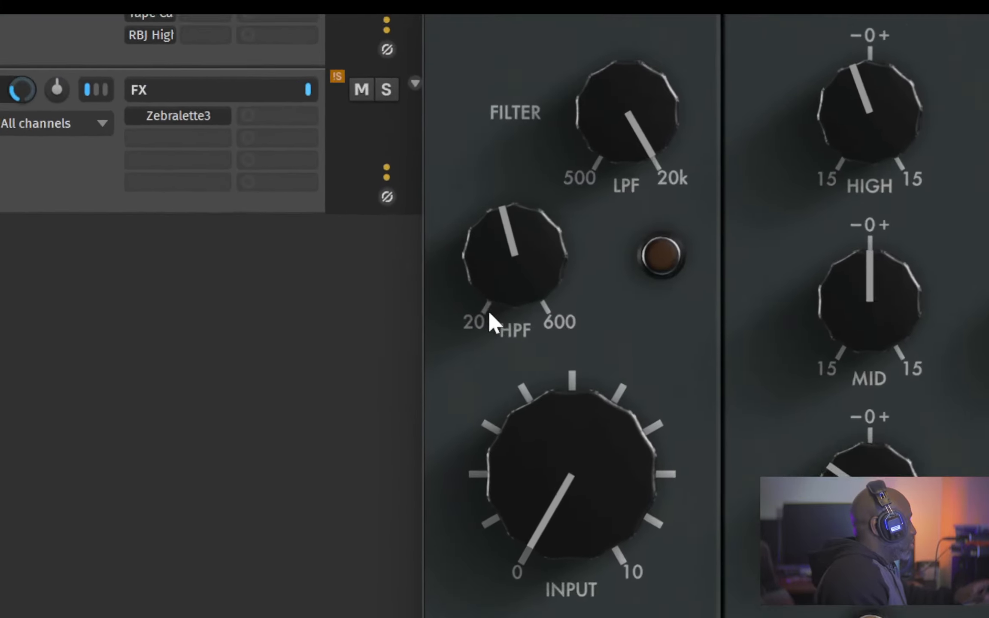
left_click_drag(305, 327, 305, 335)
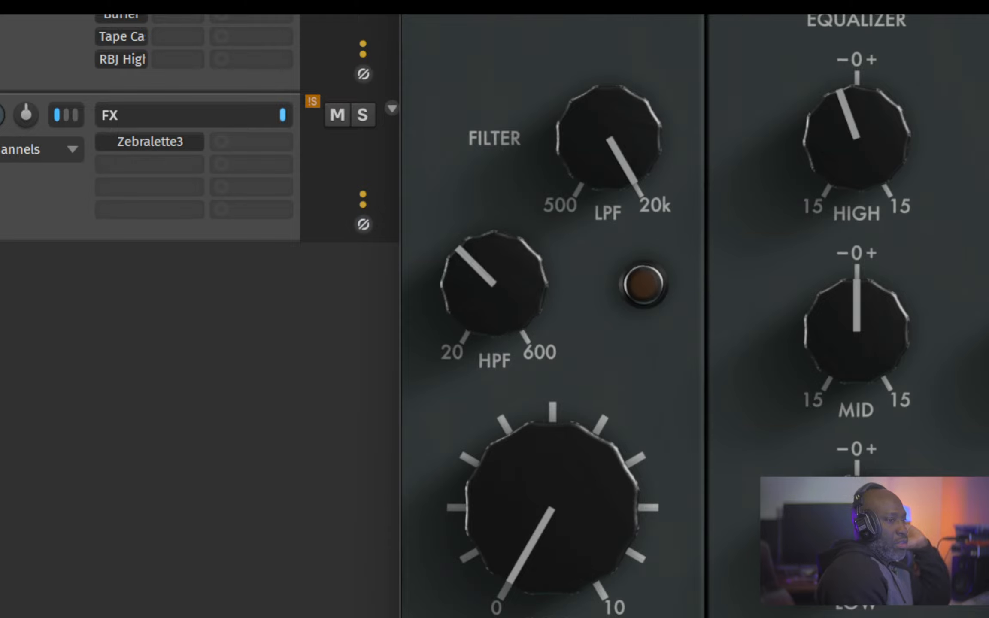
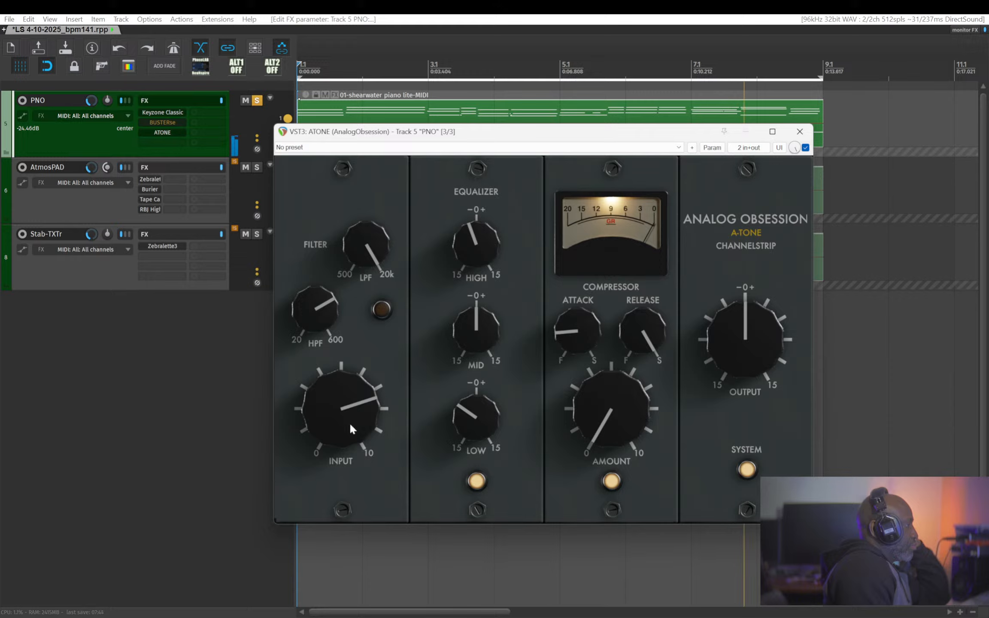
Step: Try different ATONE Input levels and settle at about 3, and boost the High EQ well above 0 and the Mid EQ slightly
left_click_drag(352, 429, 351, 489)
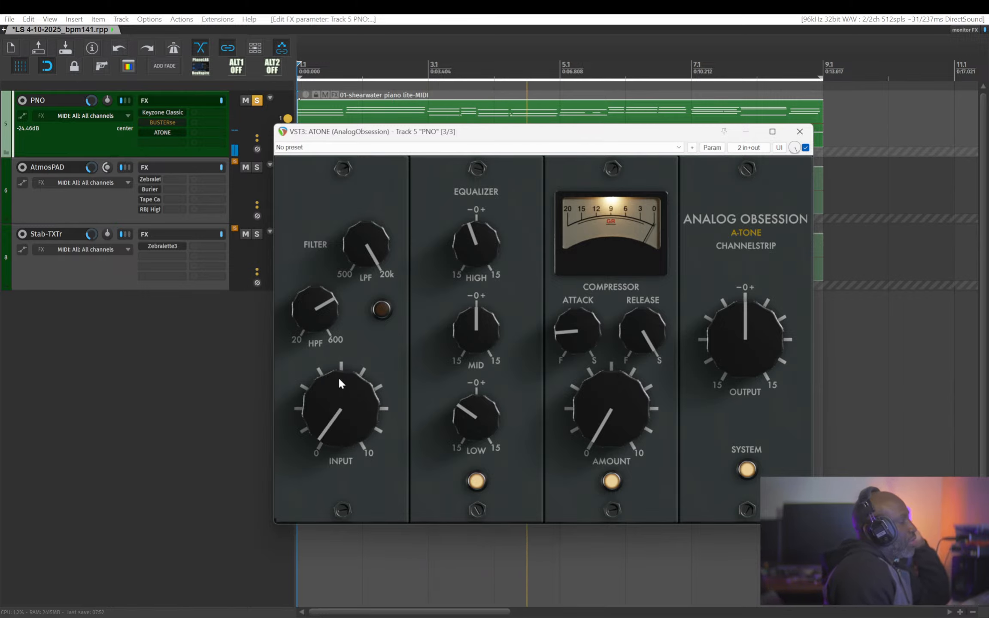
left_click_drag(339, 372, 339, 327)
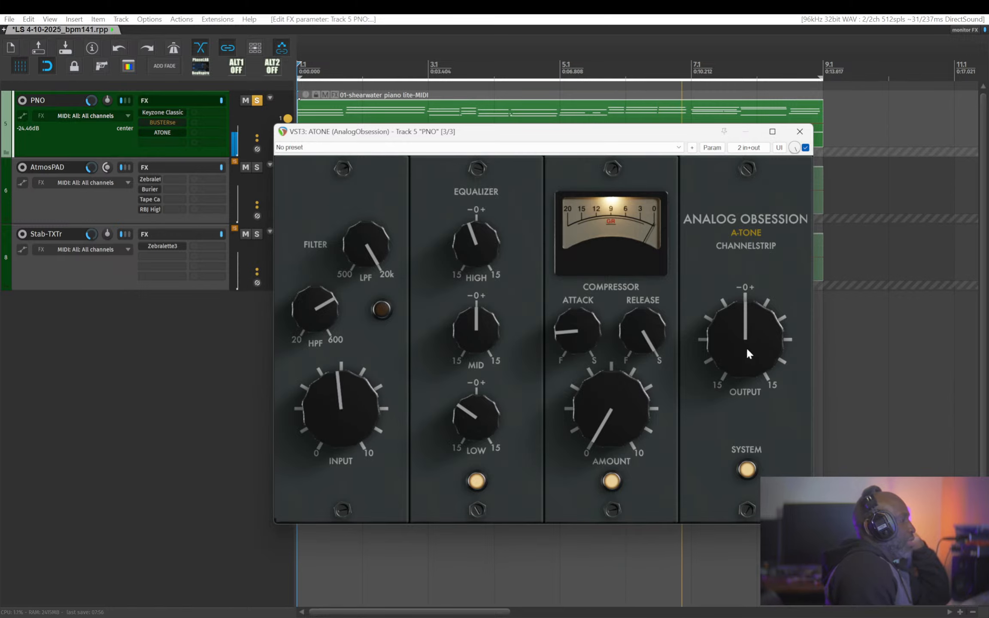
left_click_drag(338, 431, 339, 420)
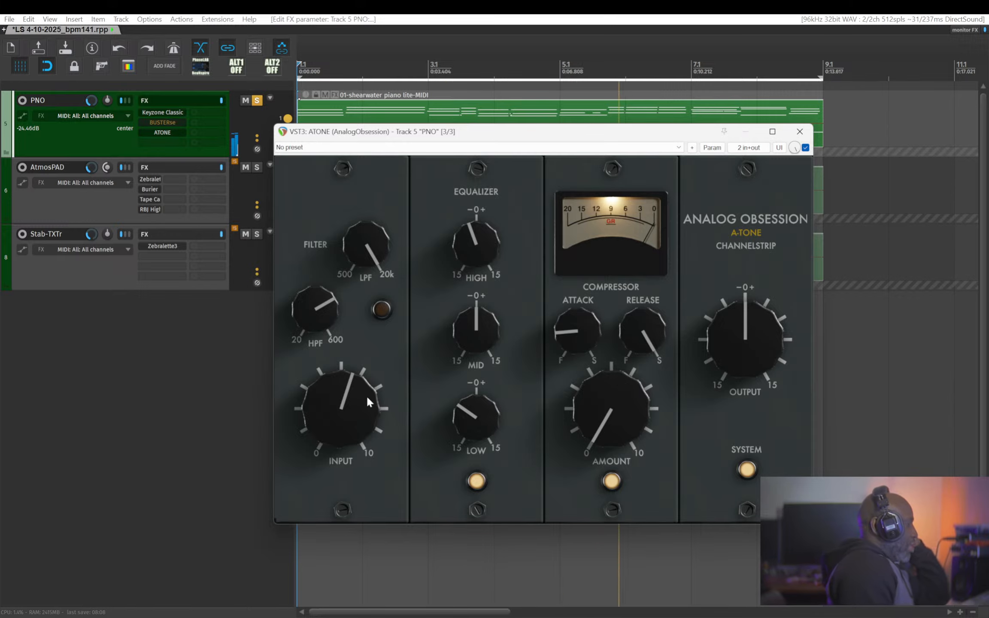
mouse_move(347, 404)
left_mouse_down()
mouse_move(347, 390)
mouse_move(347, 425)
left_mouse_up()
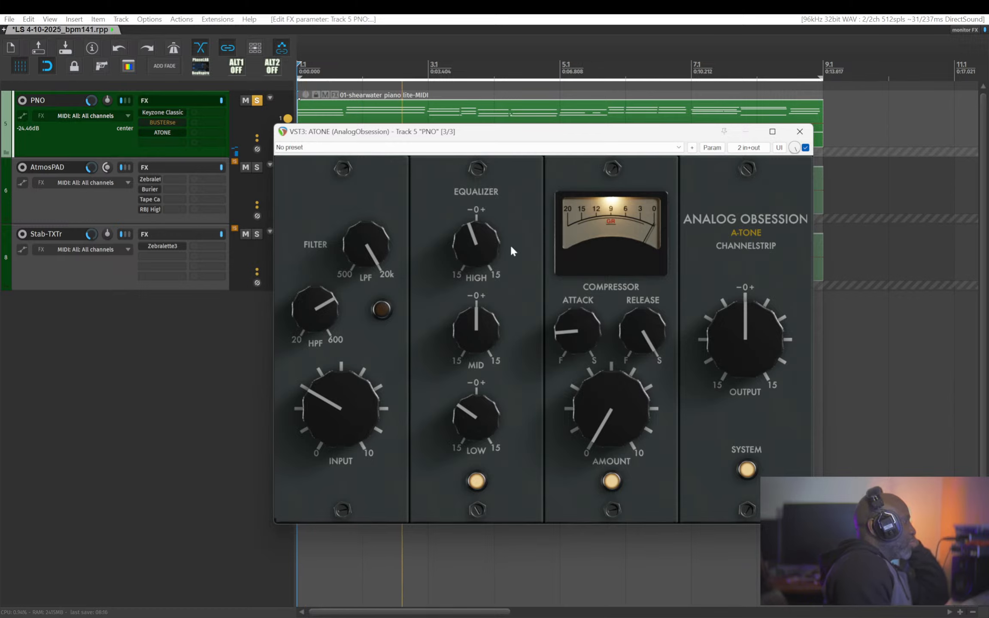
left_click_drag(475, 242, 476, 228)
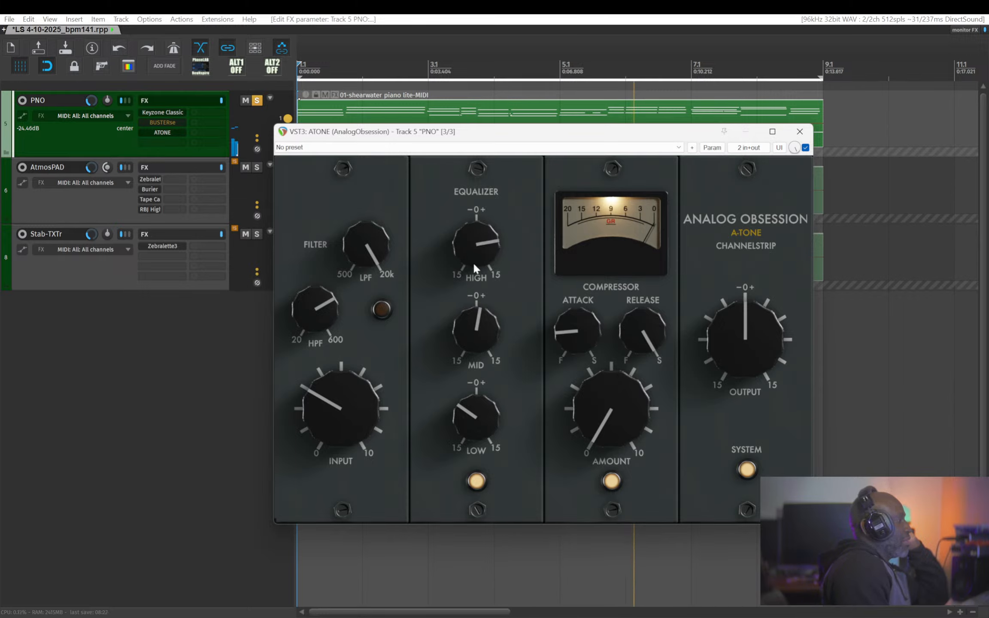
Step: Set ATONE's compressor to a fairly fast Attack, a Release slightly below its slowest, and an Amount of about 3
left_click_drag(567, 322, 566, 303)
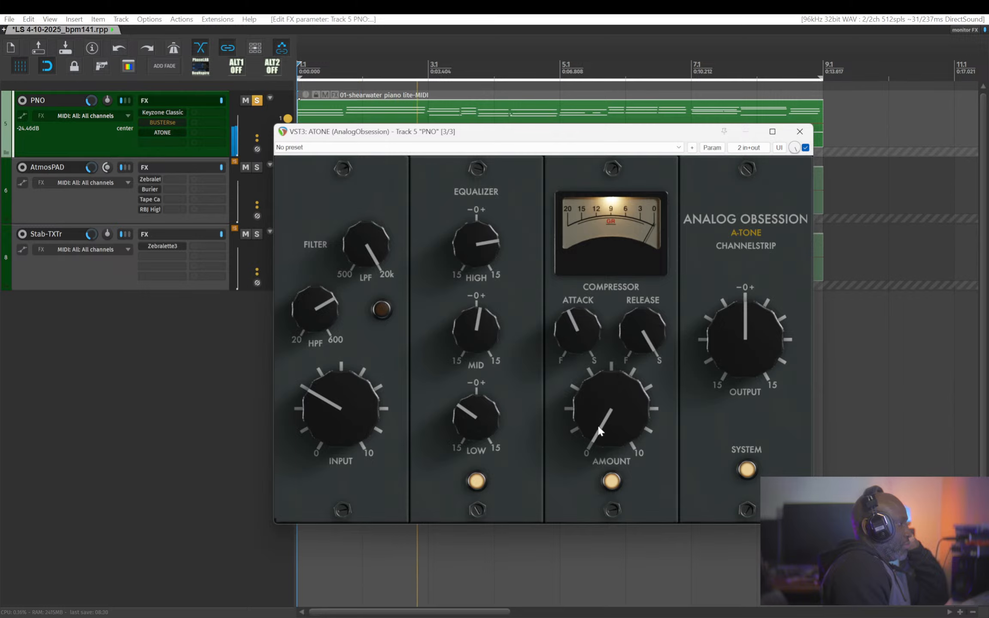
mouse_move(611, 408)
left_mouse_down()
mouse_move(612, 399)
mouse_move(611, 407)
left_mouse_up()
left_click_drag(580, 334, 579, 342)
left_click_drag(634, 317, 596, 322)
left_click_drag(611, 408, 611, 401)
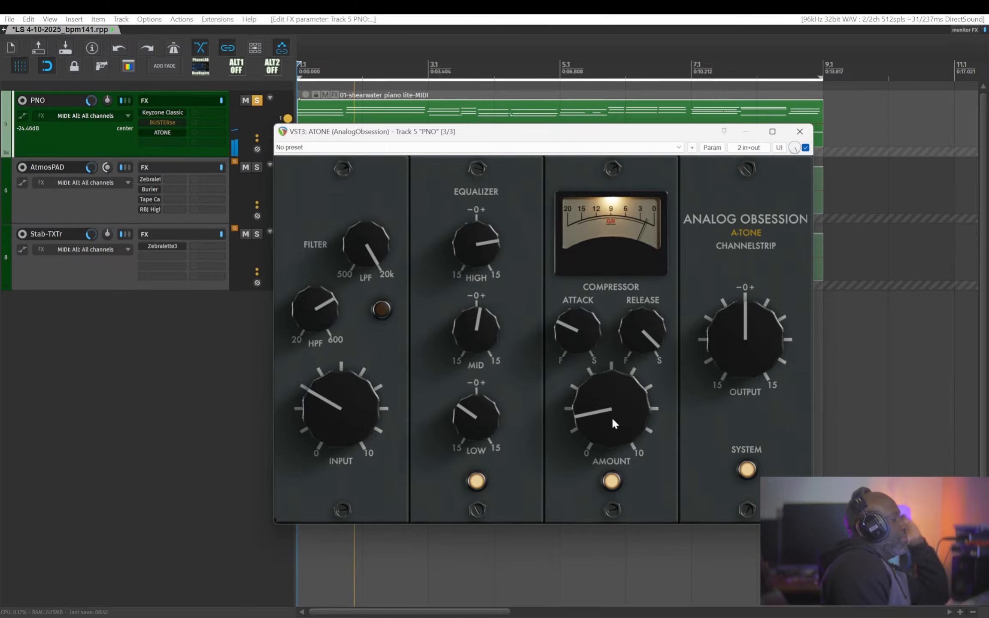
left_click_drag(612, 419, 612, 435)
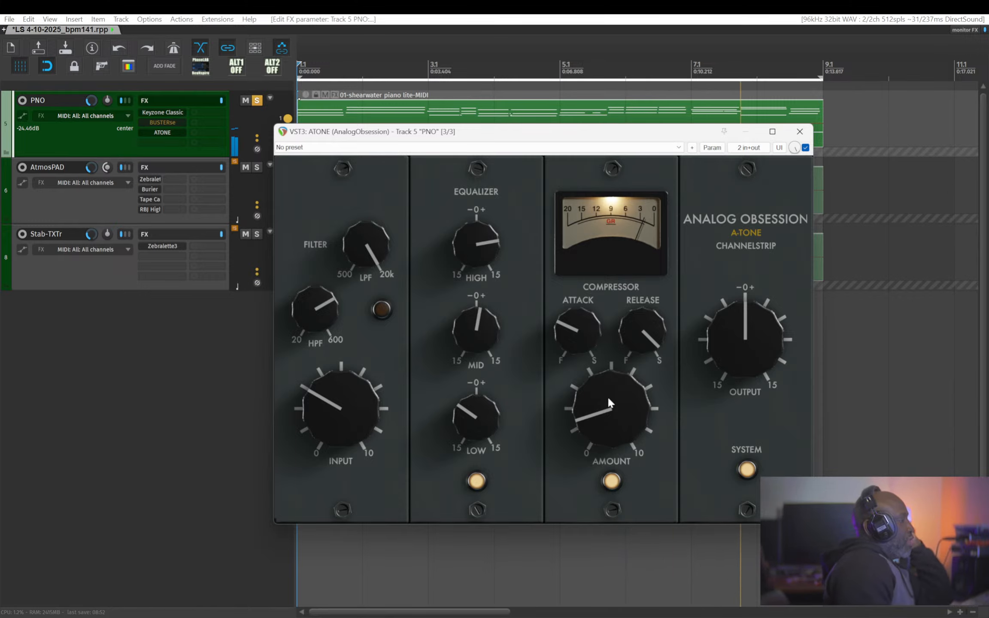
mouse_move(608, 396)
left_mouse_down()
mouse_move(607, 364)
mouse_move(597, 404)
left_mouse_up()
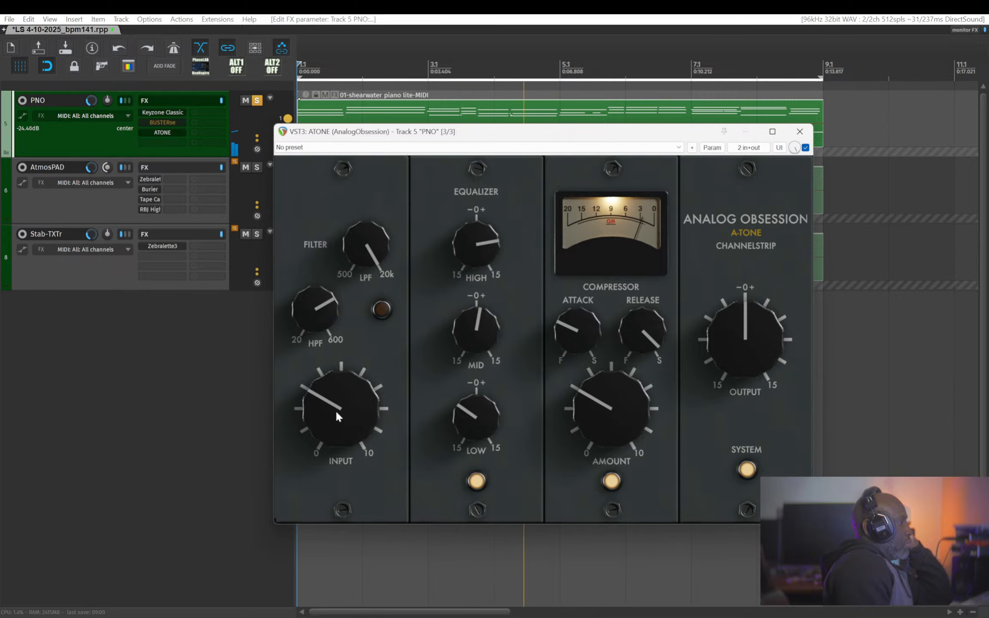
Step: Lower ATONE's Input to about 1.5, raise the Output slightly above 0, and stop playback
left_click_drag(336, 416, 336, 433)
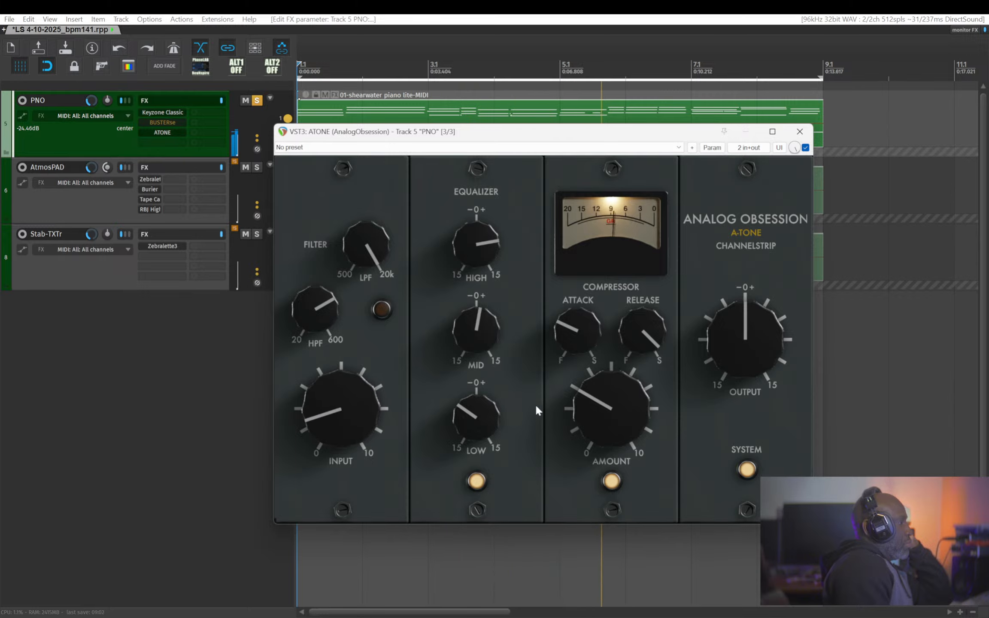
left_click_drag(745, 339, 745, 336)
key("space")
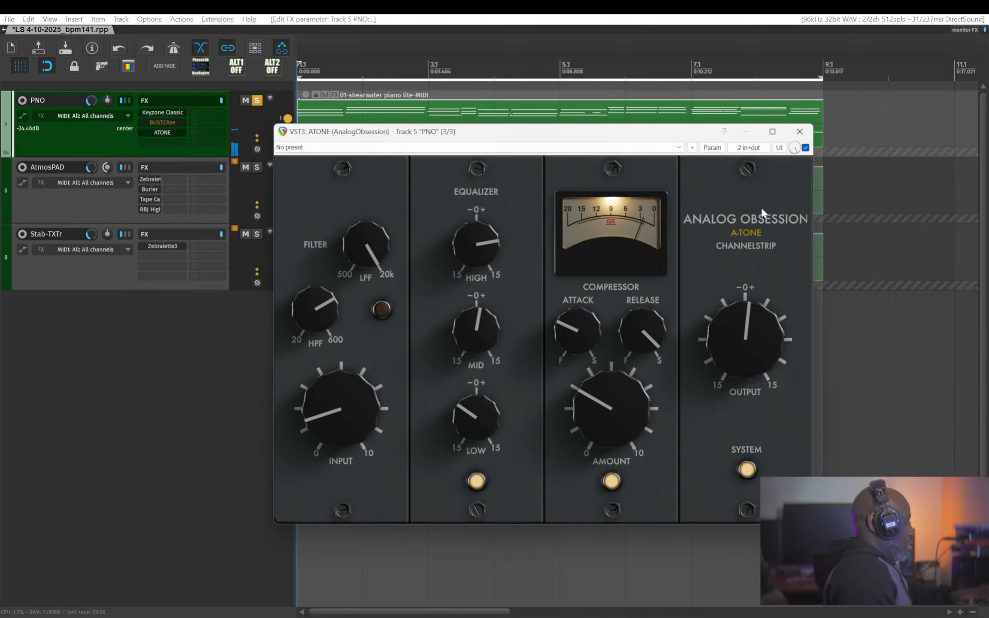
Step: Close ATONE, bypass it on the PNO track, and unsolo the track
left_click(799, 132)
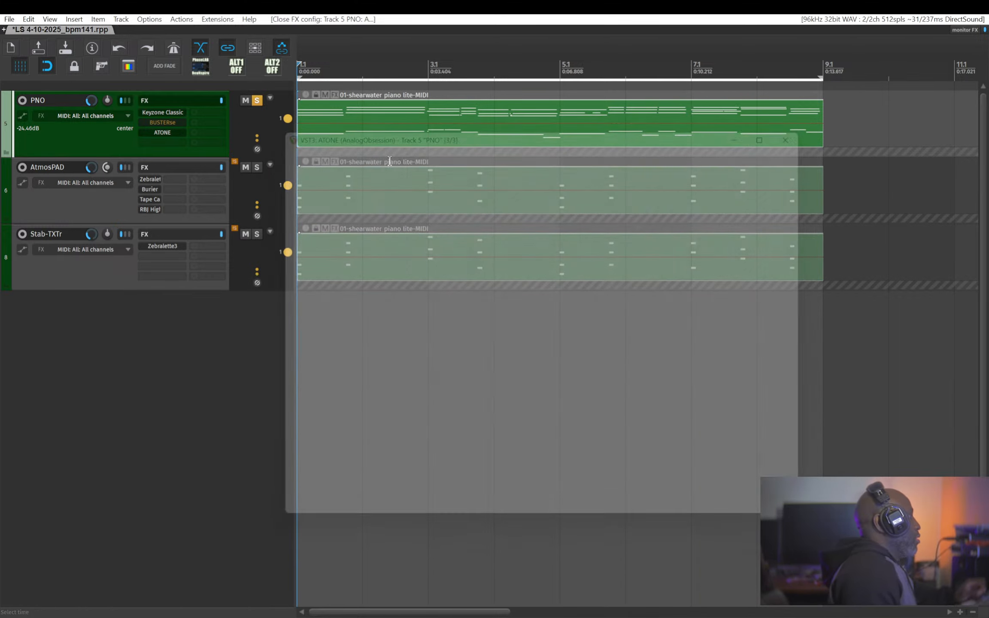
left_click(154, 135)
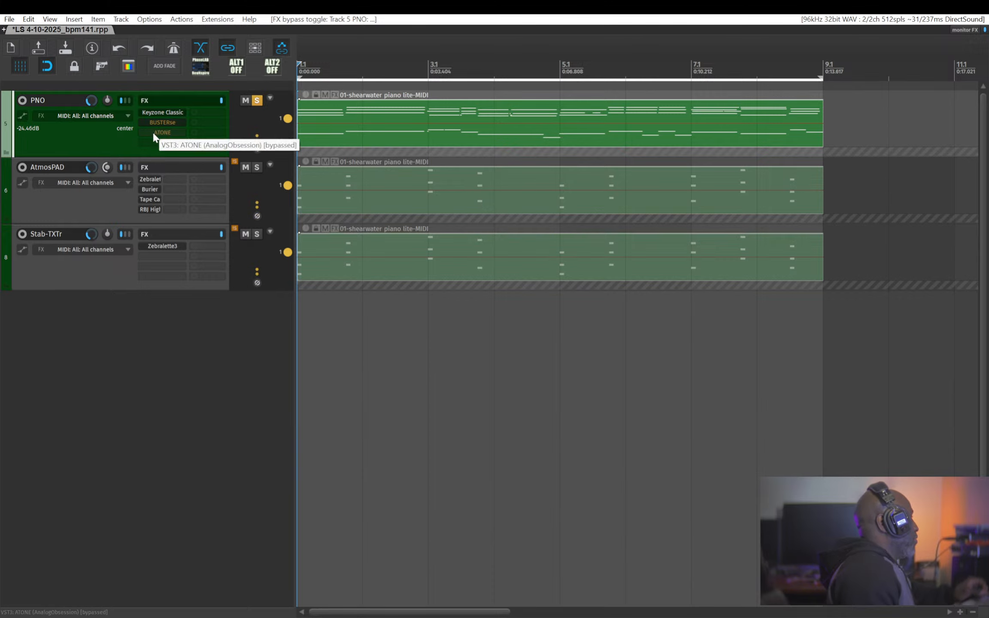
left_click(257, 101)
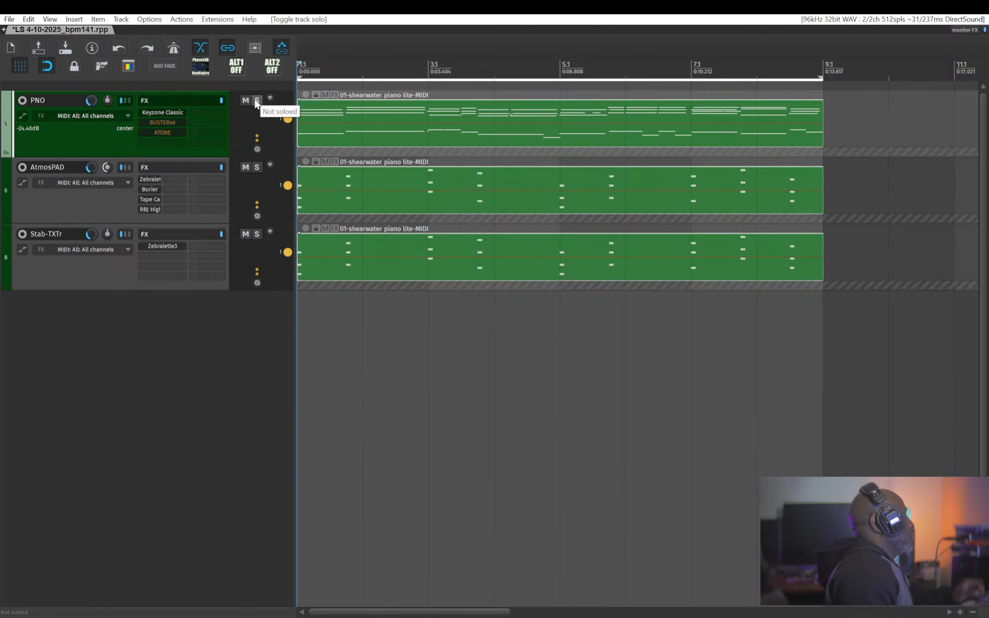
Step: Open Zebralette3 on the AtmosPAD track, reposition its window clear of the track controls, and solo the track for playback
left_click(154, 181)
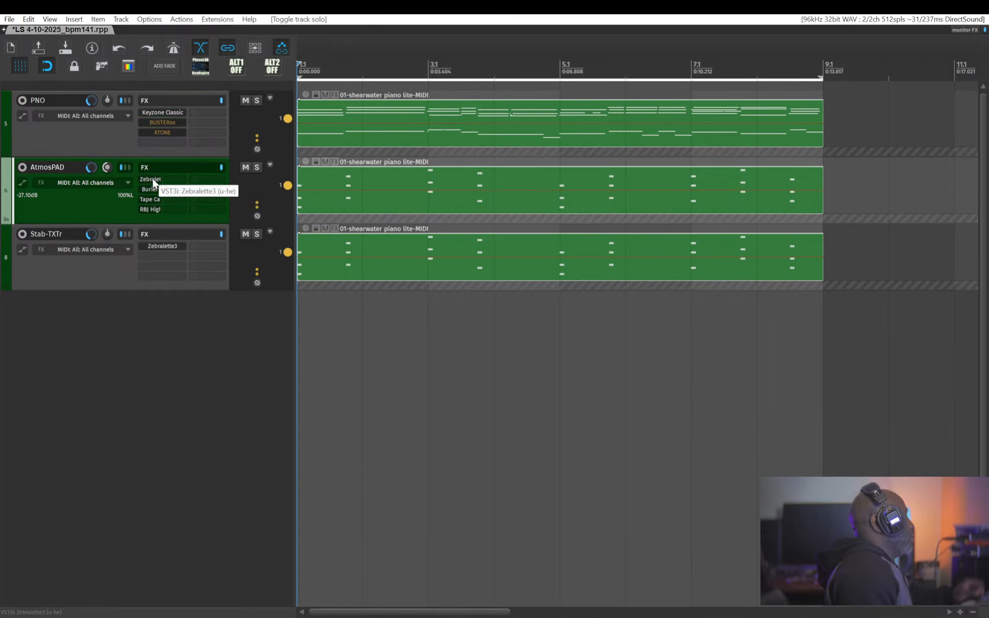
left_click_drag(374, 52, 373, 74)
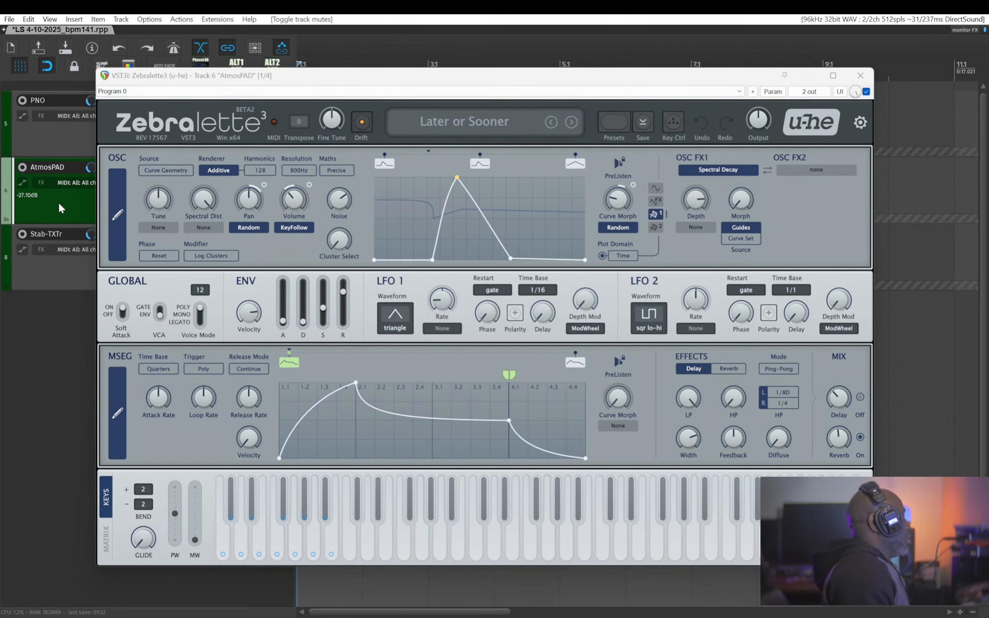
left_click_drag(167, 76, 240, 129)
key("F6")
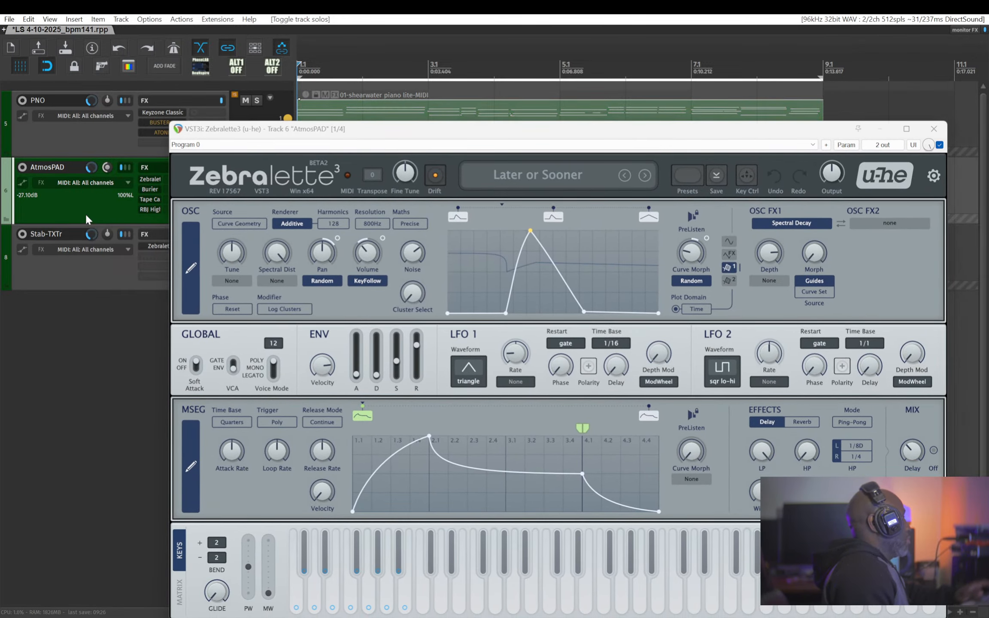
left_click_drag(330, 131, 341, 127)
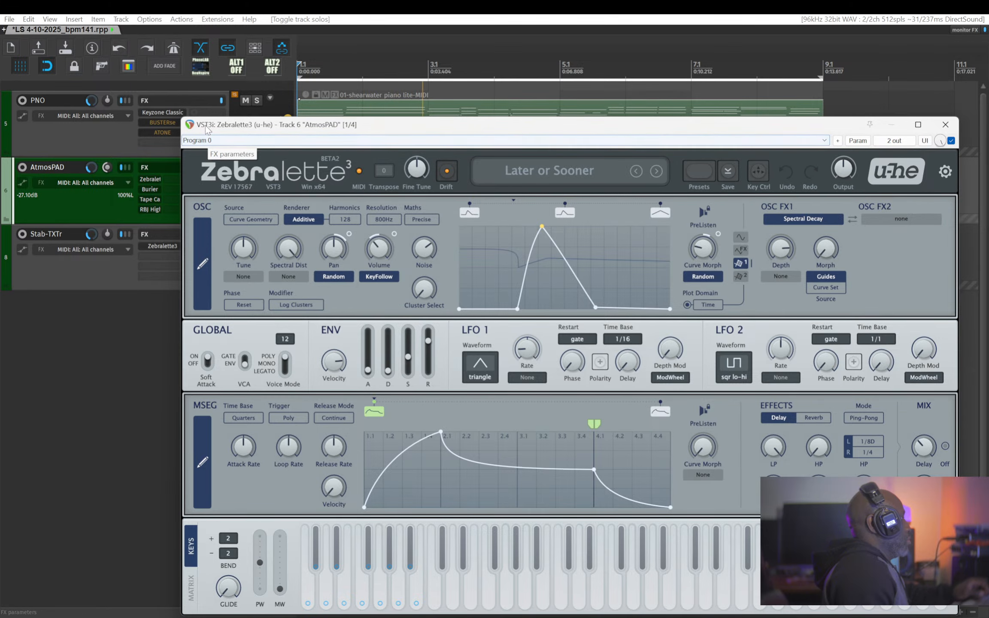
Step: Close the Zebralette3 window, open AtmosPAD's full FX chain, bypass Burier, and show Zebralette3 within the chain
key("Escape")
left_click(210, 167)
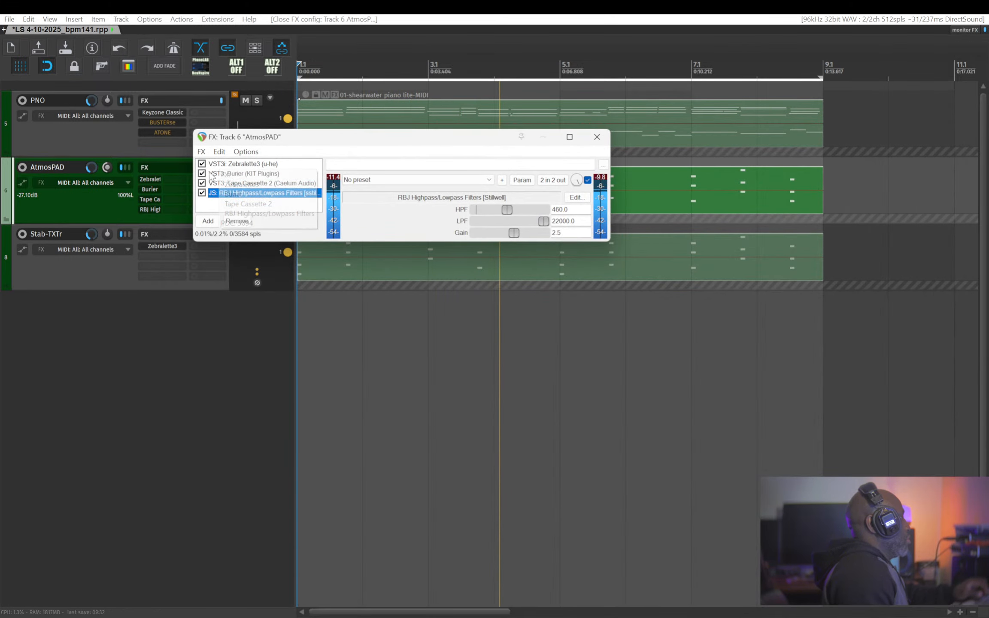
left_click(202, 174)
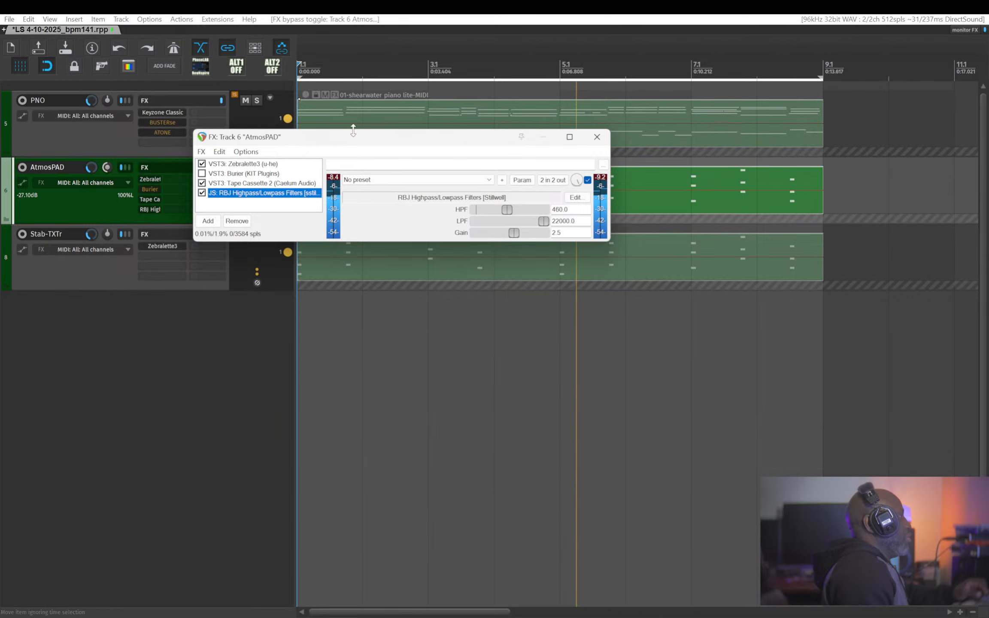
left_click(244, 164)
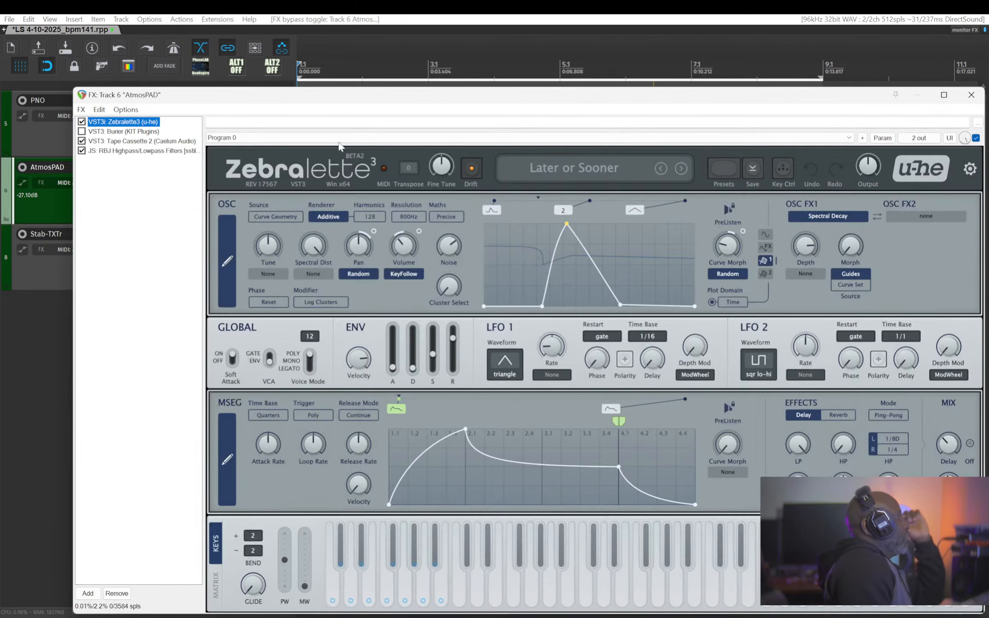
left_click_drag(306, 106, 276, 56)
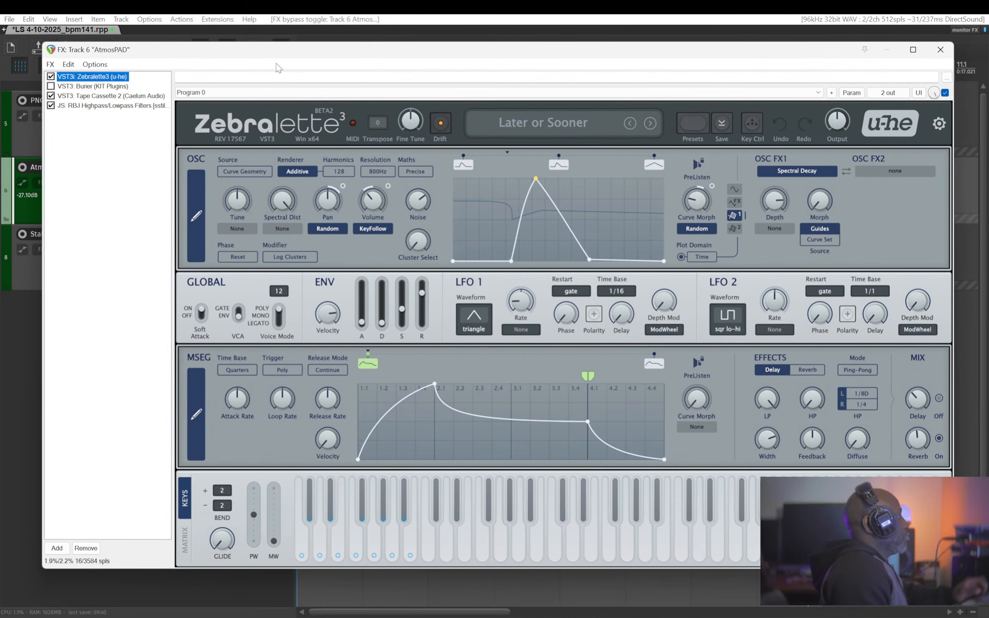
Step: Examine Zebralette3's preset browser and the effect choices available for OSC FX2 without changing the Later or Sooner preset
mouse_move(281, 204)
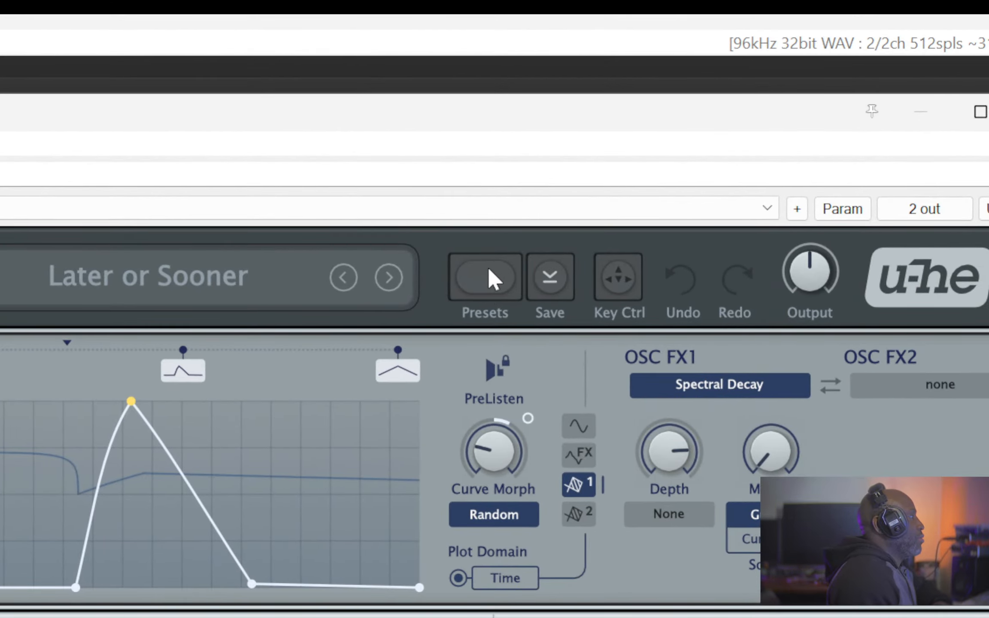
left_click(490, 277)
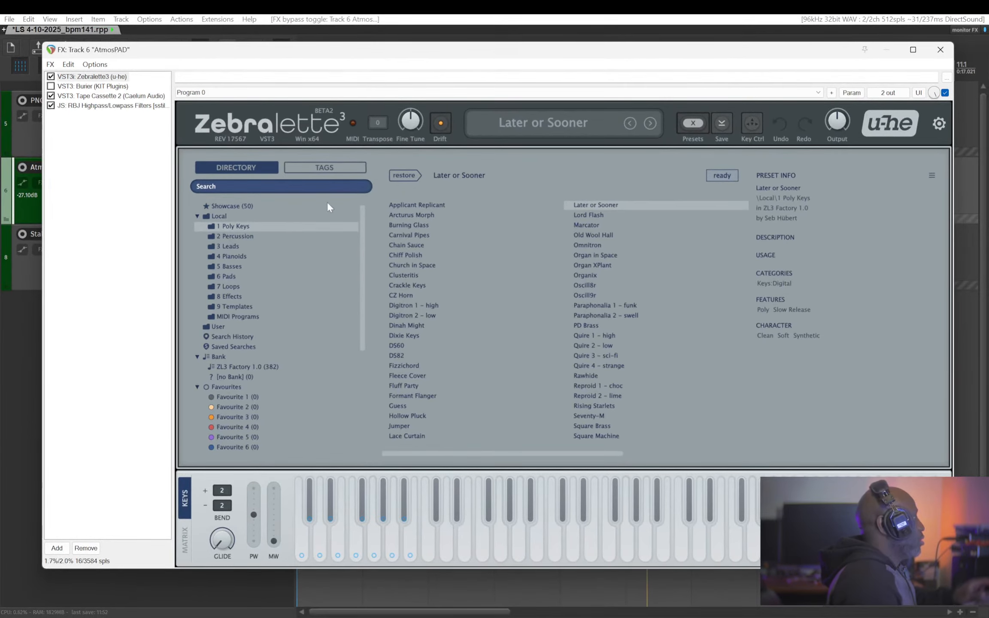
left_click(687, 124)
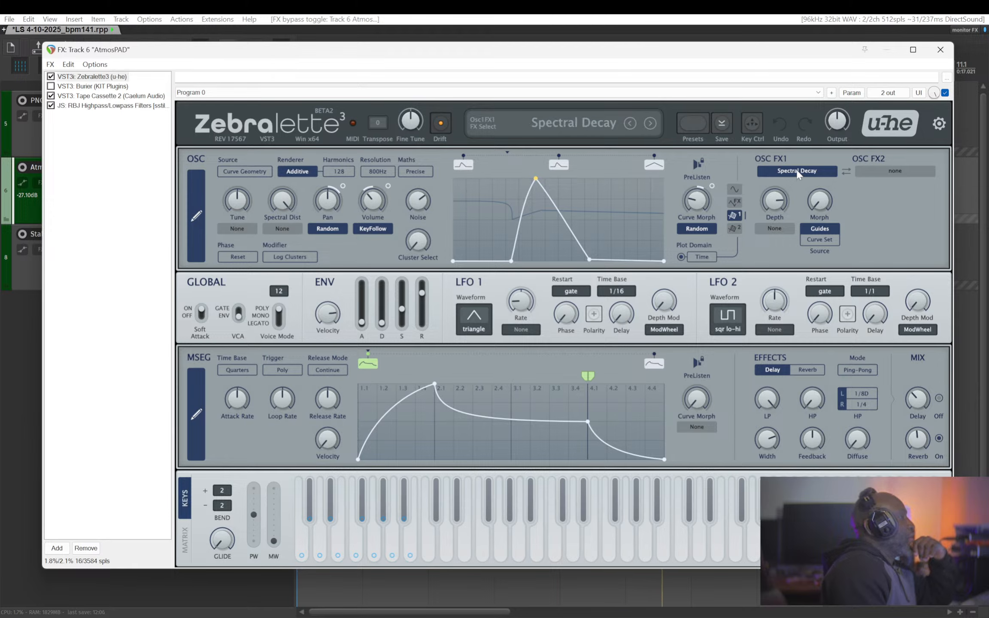
left_click(878, 171)
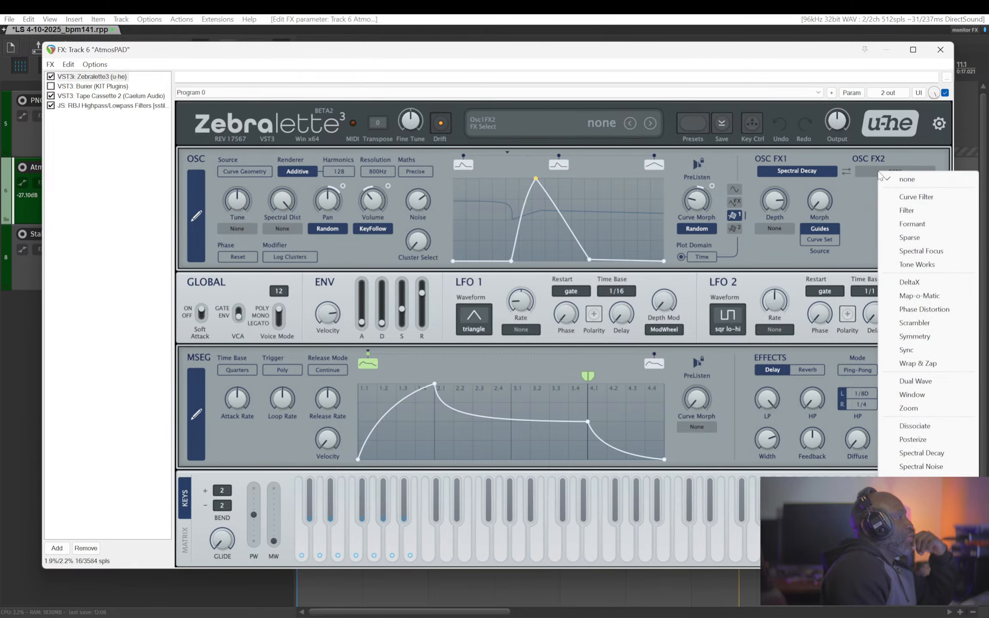
left_click(860, 201)
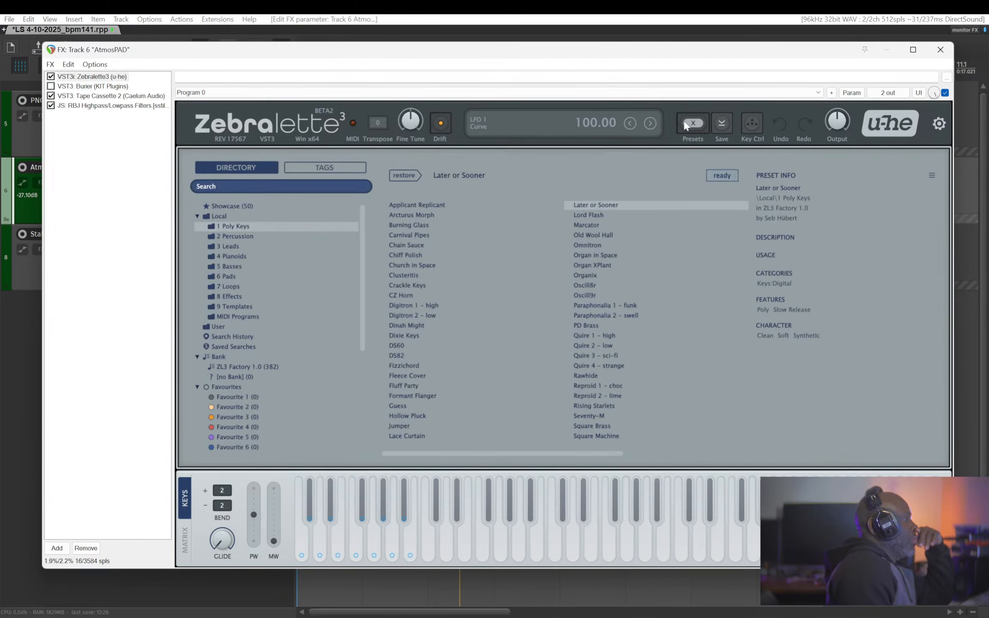
left_click(685, 123)
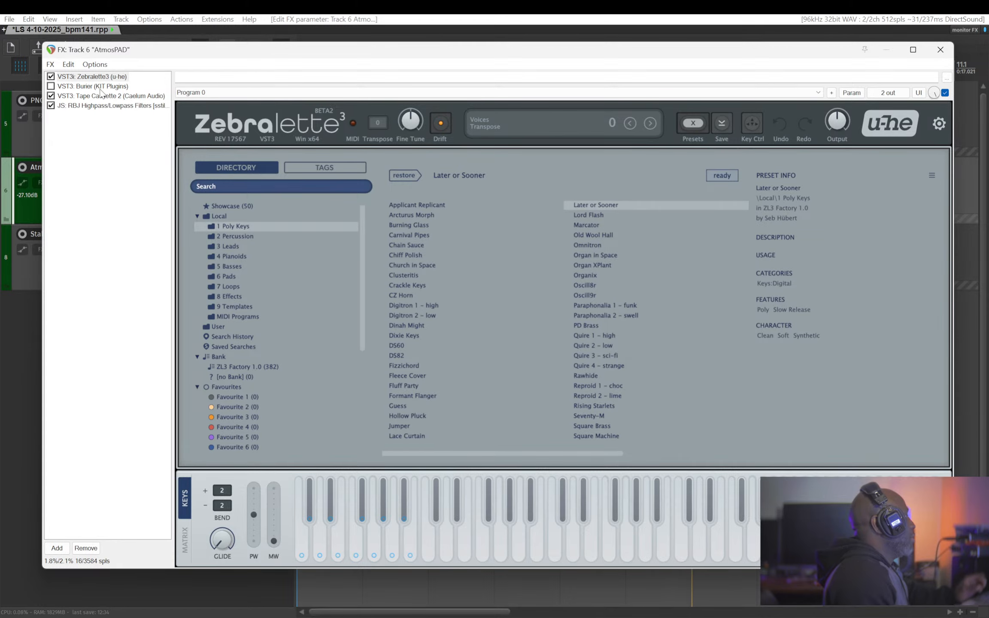
Step: Close AtmosPAD's FX chain and switch the solo from AtmosPAD to the Stab-TXTr track
left_click(938, 50)
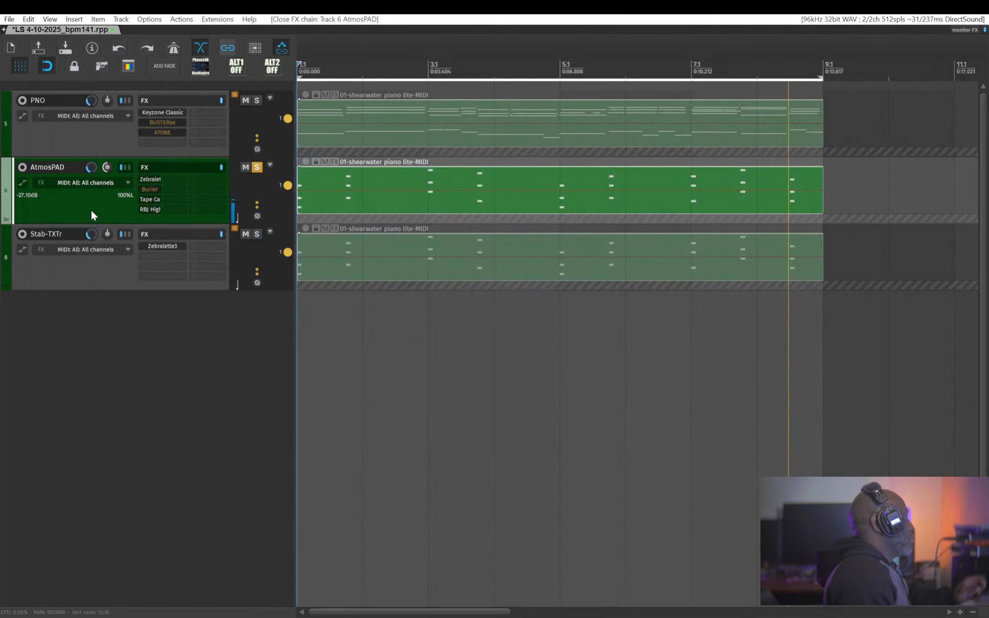
left_click(257, 168)
left_click(82, 271)
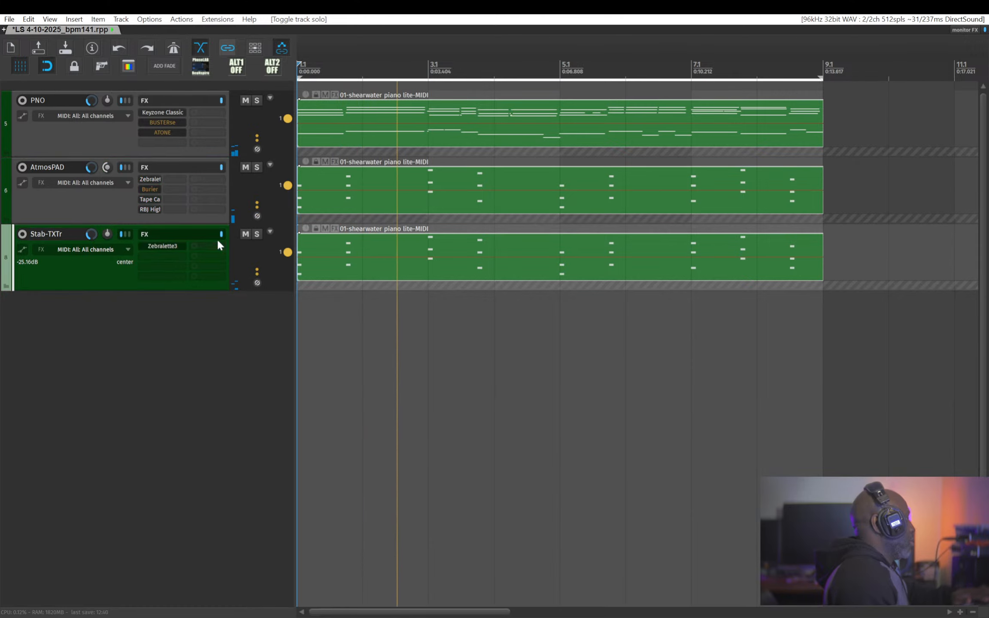
left_click(257, 234)
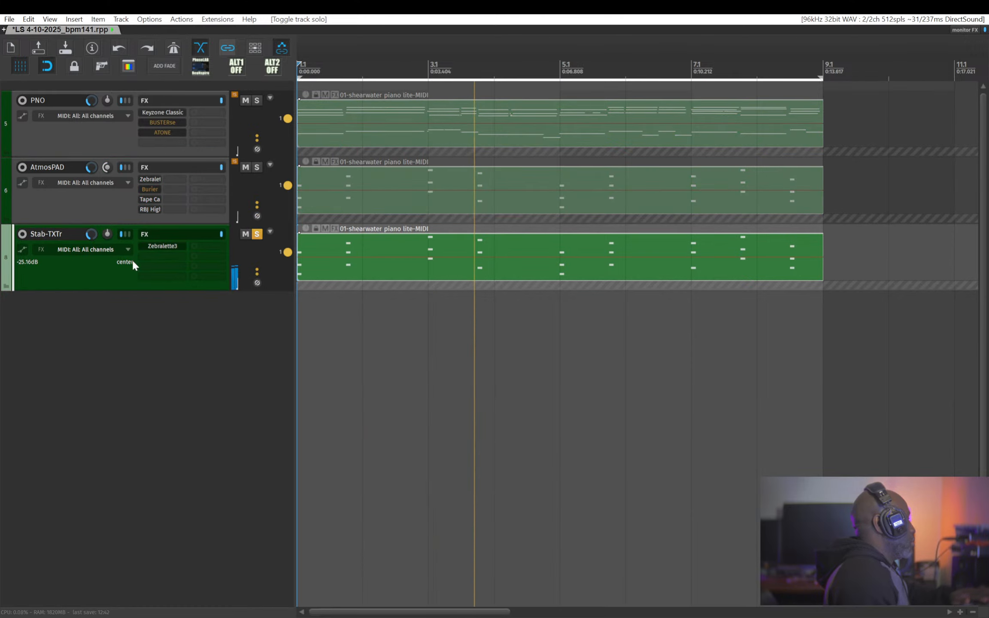
Step: View Zebralette3 on the Stab-TXTr track during playback, close it, and unsolo the track
left_click(168, 245)
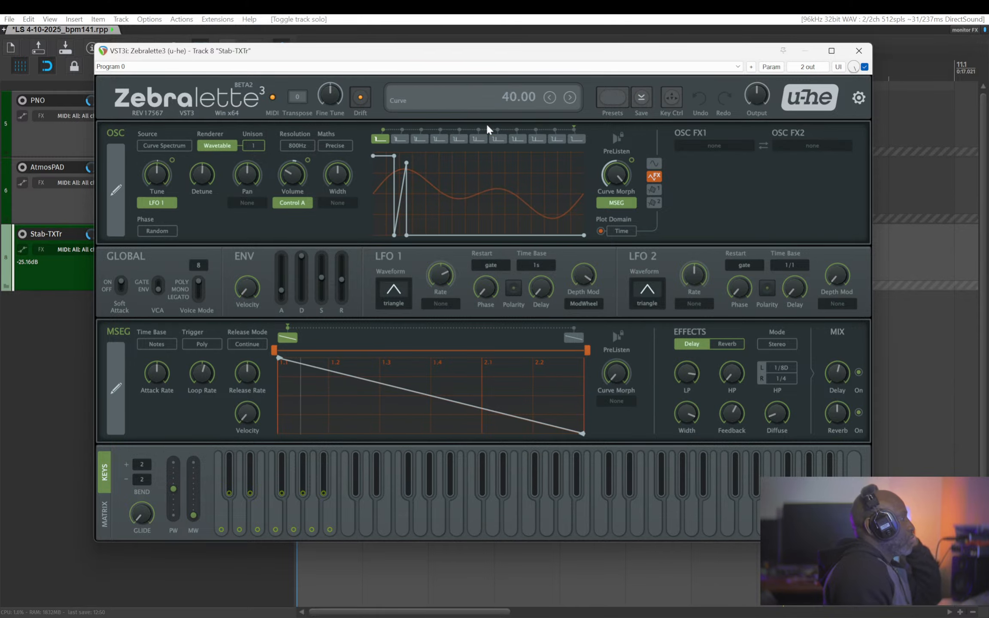
left_click(858, 51)
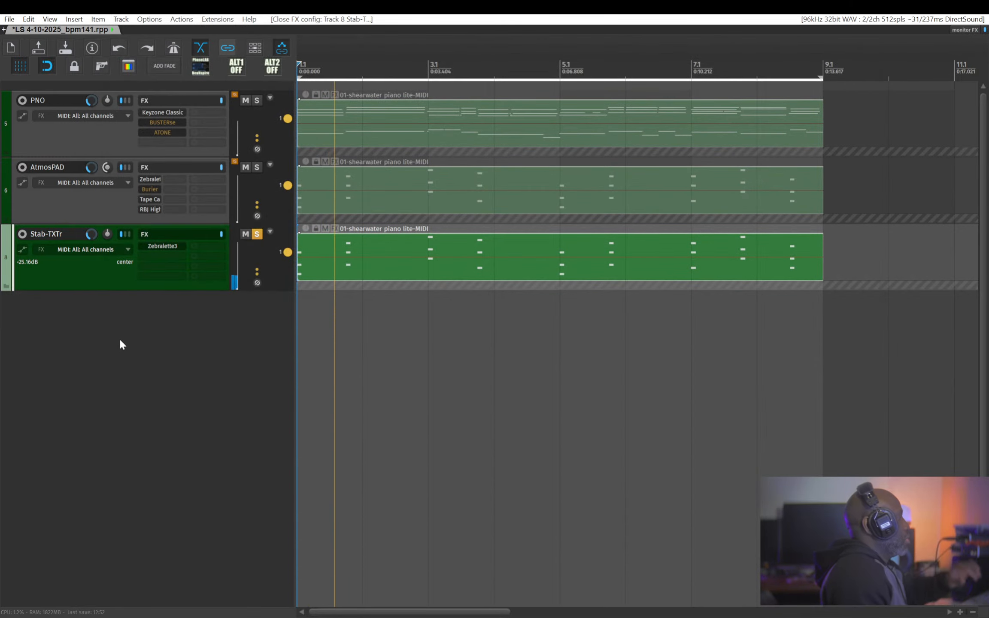
left_click(257, 234)
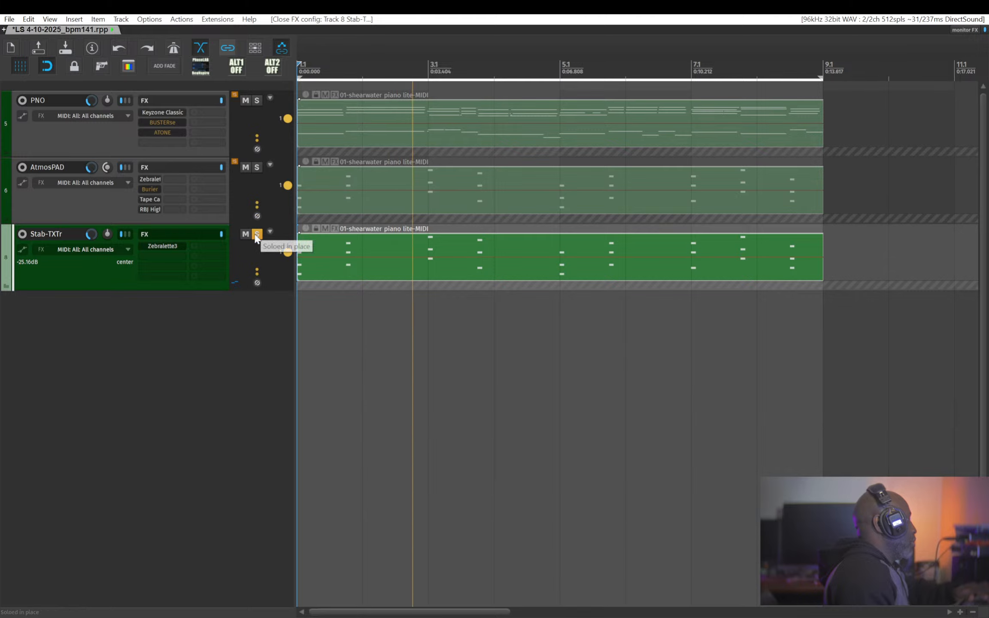
Step: Open Zebralette3 on the AtmosPAD track, solo the track, and move the plugin window higher on the screen
left_click(151, 179)
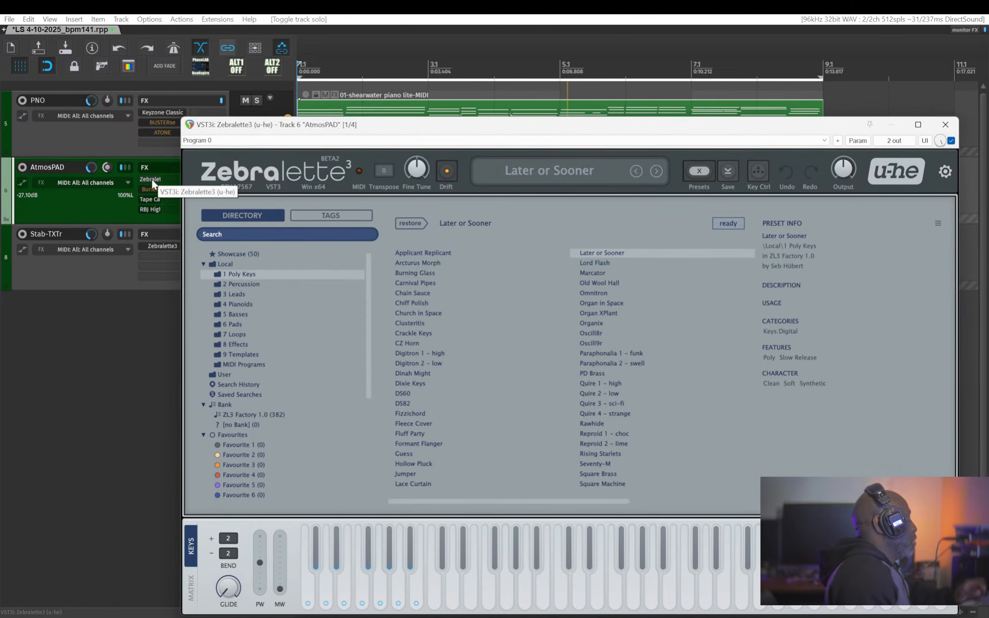
left_click(107, 217)
key("F6")
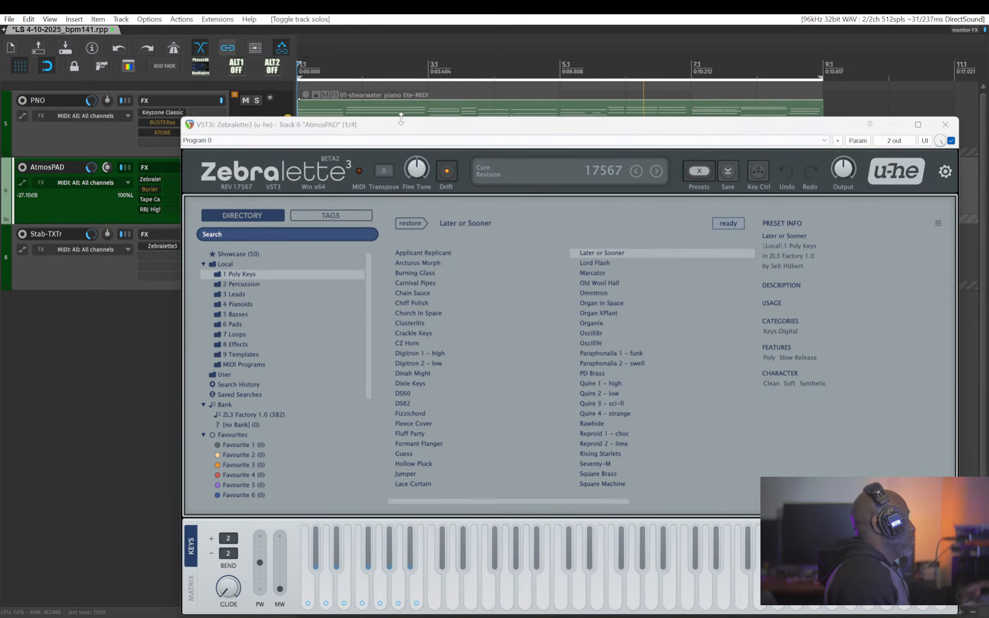
left_click_drag(406, 130, 382, 92)
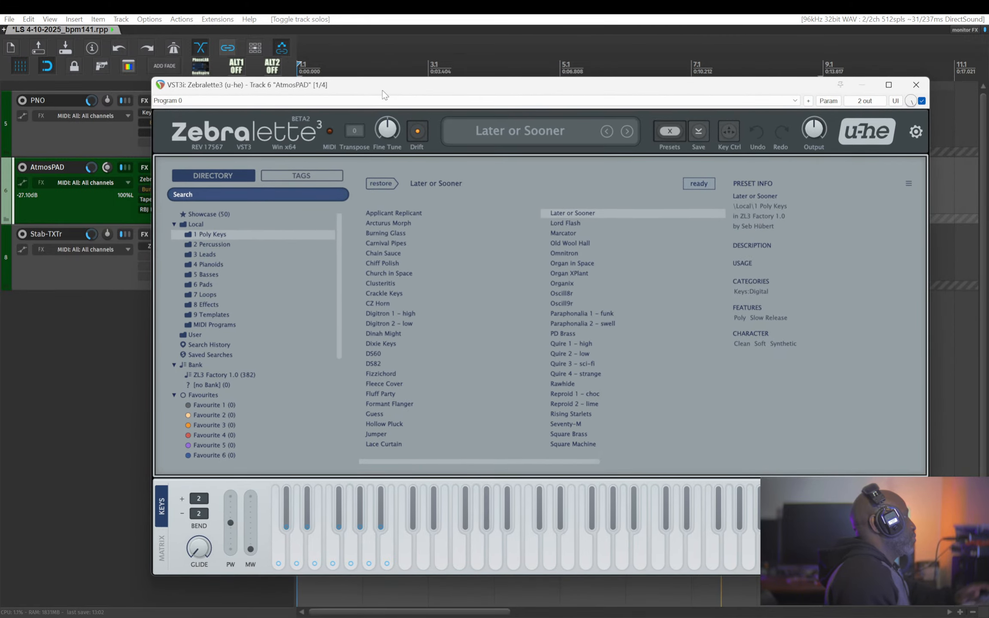
Step: Open AtmosPAD's full FX chain, show Burier, enable it, and move the window clear of the track controls
left_click(145, 167)
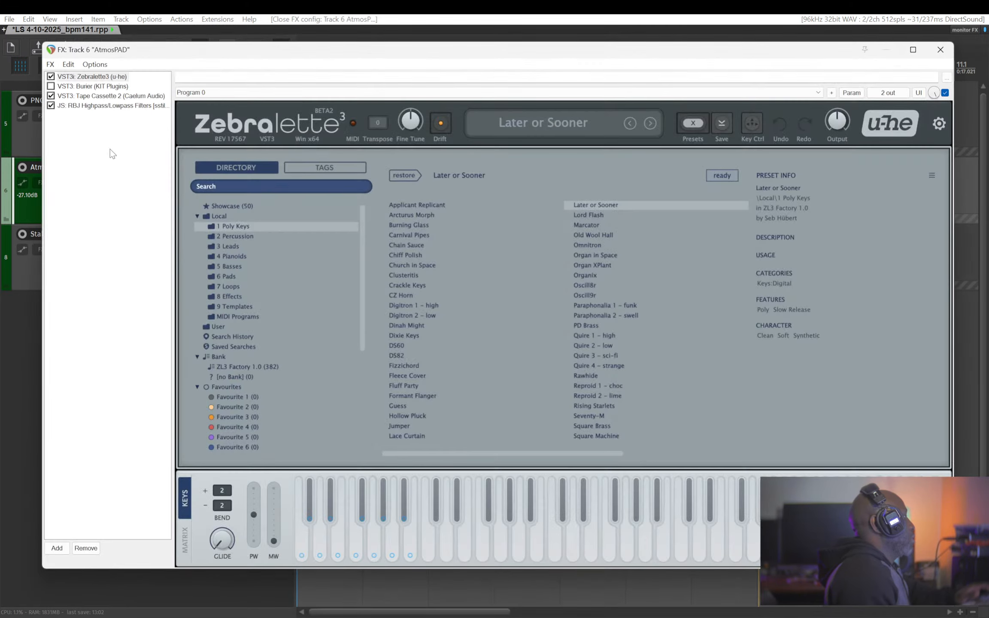
left_click(64, 87)
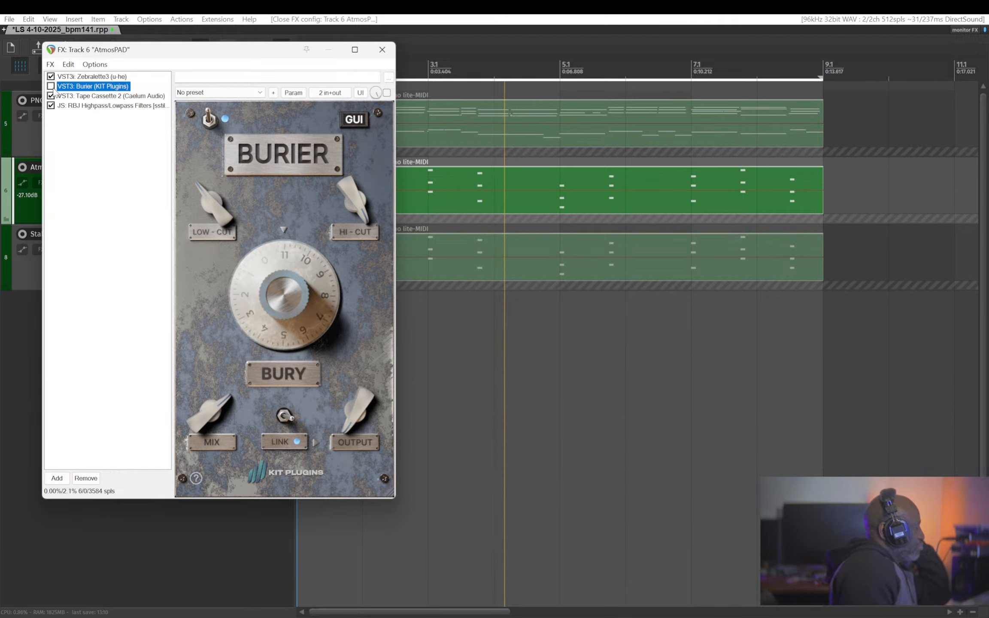
left_click(51, 86)
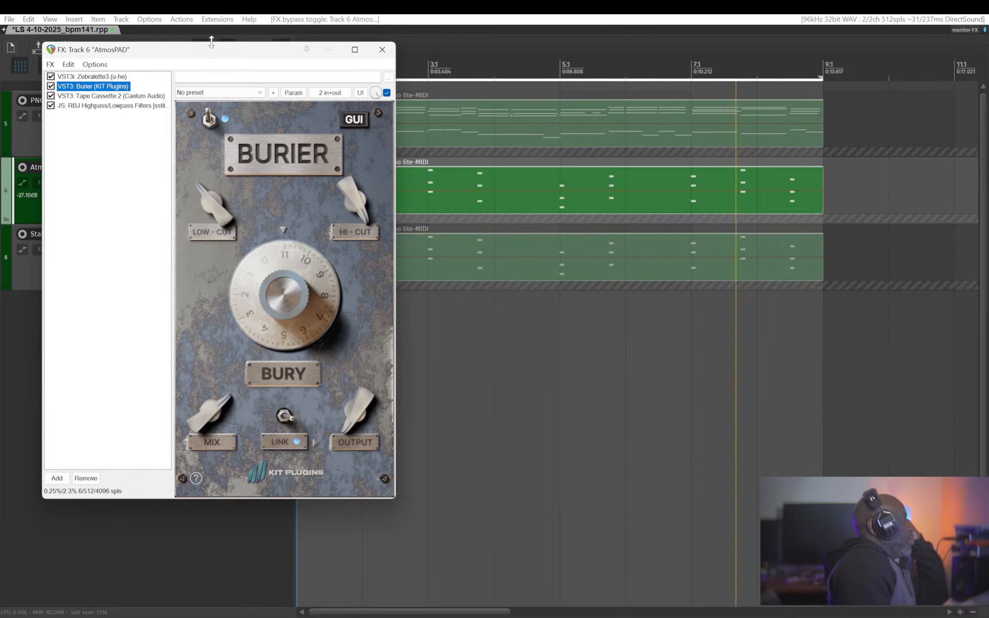
left_click_drag(213, 51, 515, 114)
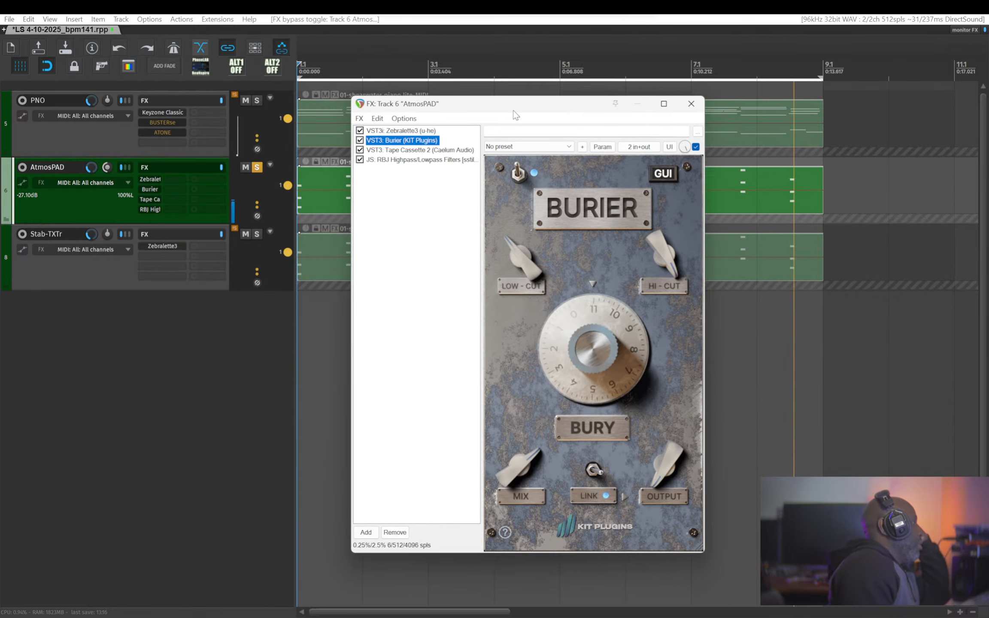
Step: Audition Stab-TXTr soloed together with AtmosPAD, return to AtmosPAD alone, and keep Burier in view
left_click(256, 234)
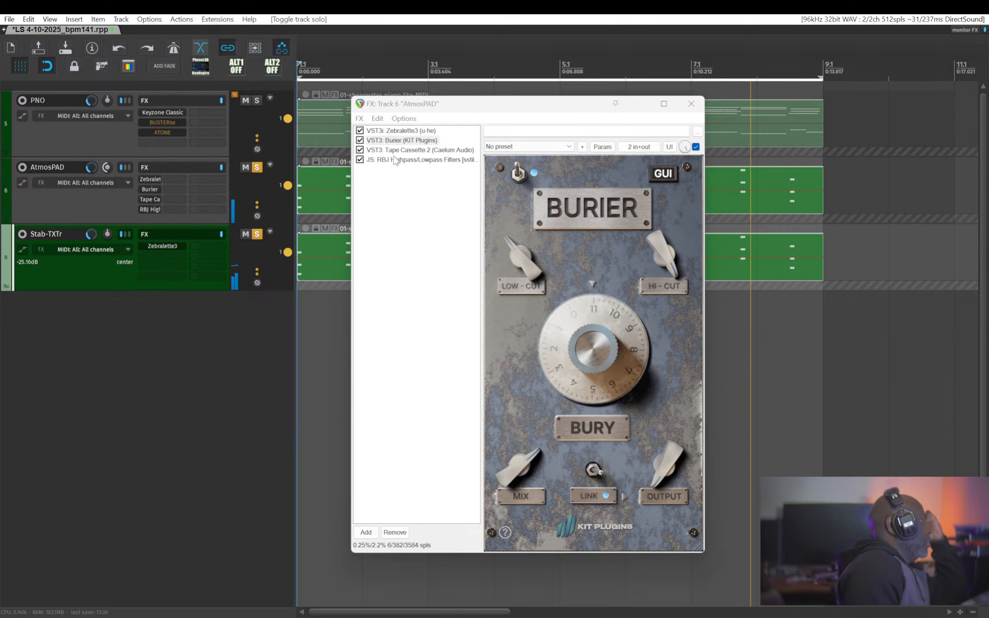
left_click(402, 146)
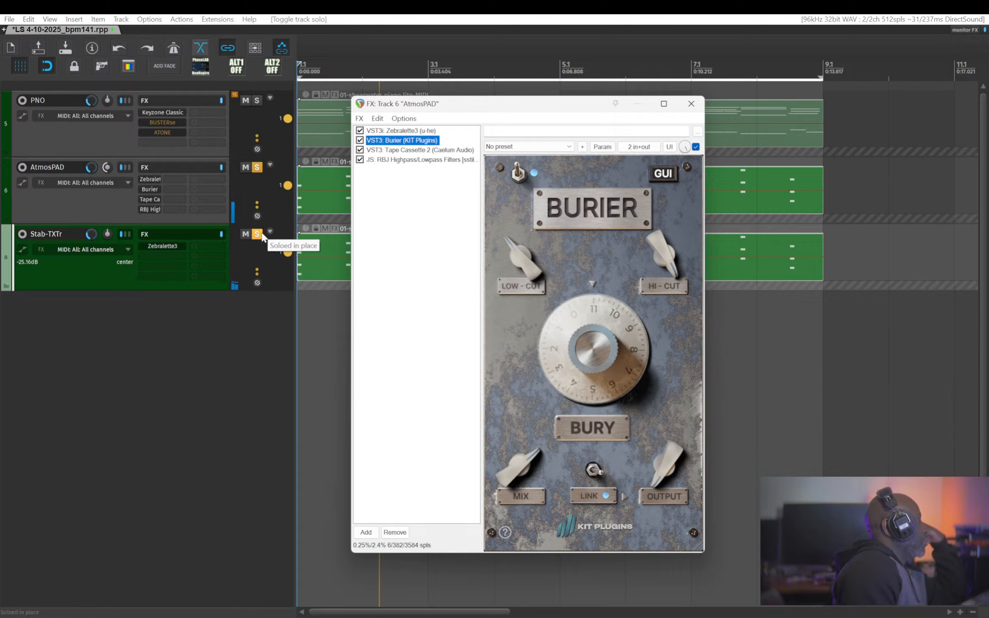
left_click(259, 234)
left_click(110, 216)
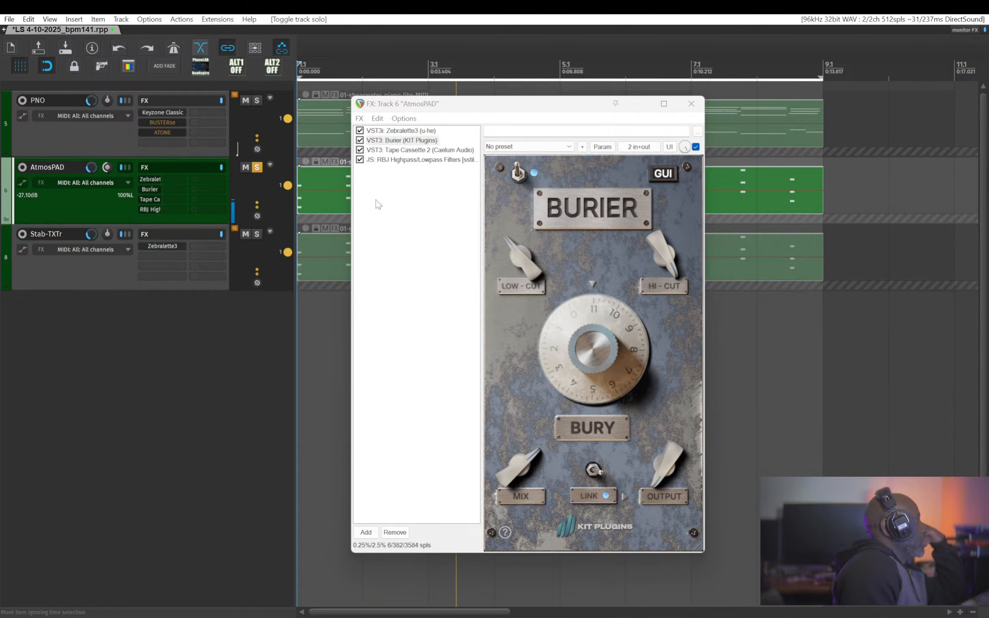
Step: Lower Burier's mix on AtmosPAD to about 49 %
mouse_move(513, 482)
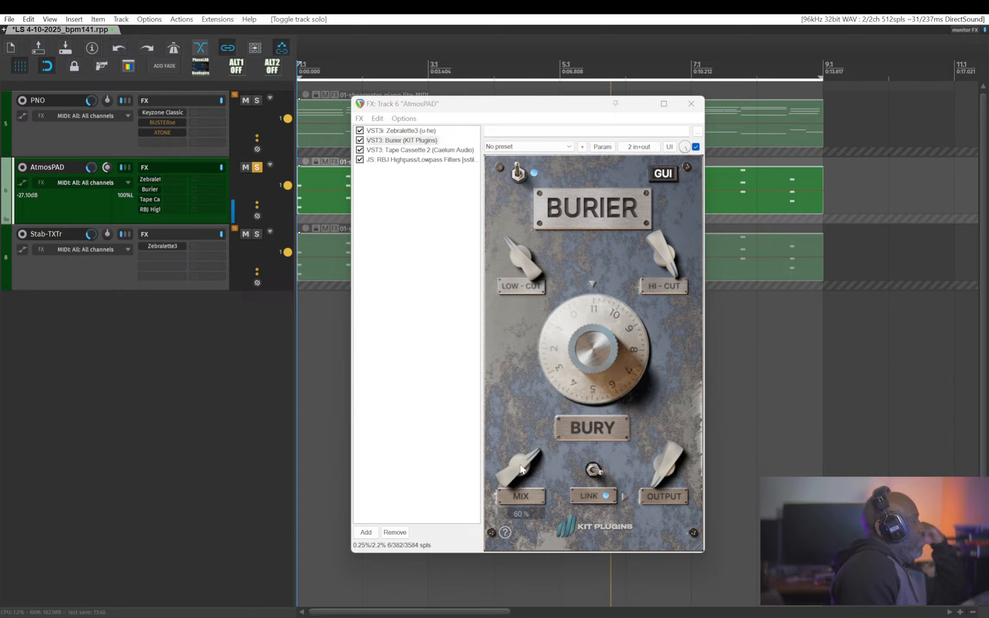
left_click_drag(520, 466, 519, 475)
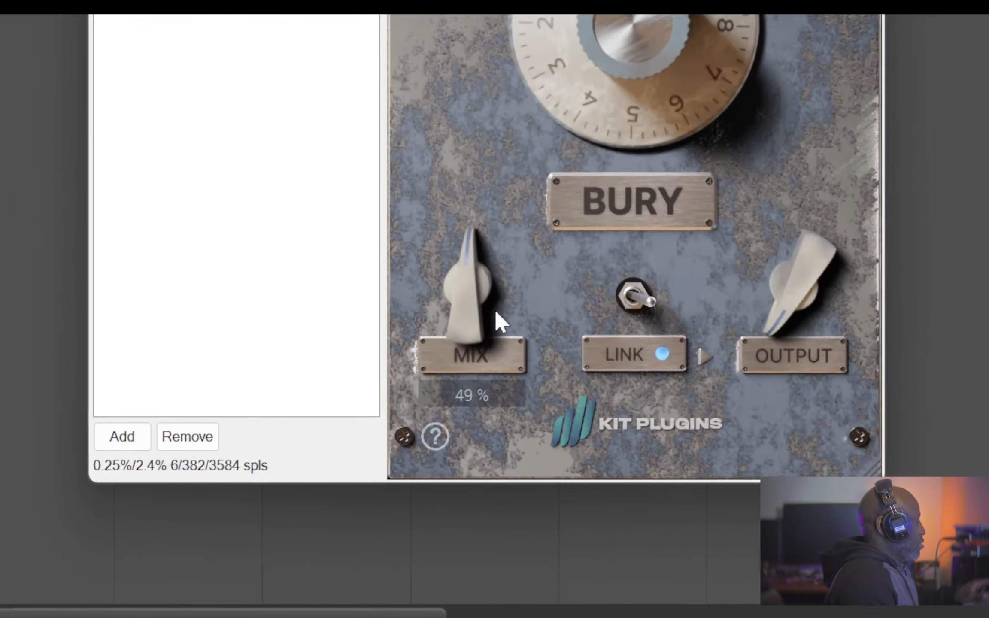
left_click_drag(519, 477, 522, 474)
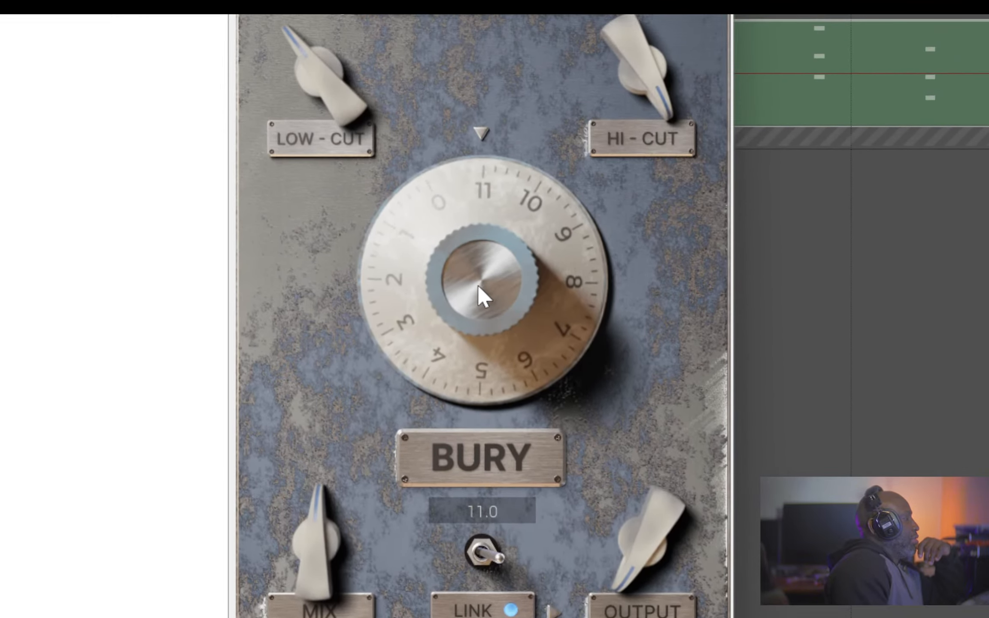
Step: Sweep Burier's Bury dial down to 0.8 and bring it back up to about 6 with the output linked
left_click_drag(478, 279, 489, 457)
mouse_move(669, 556)
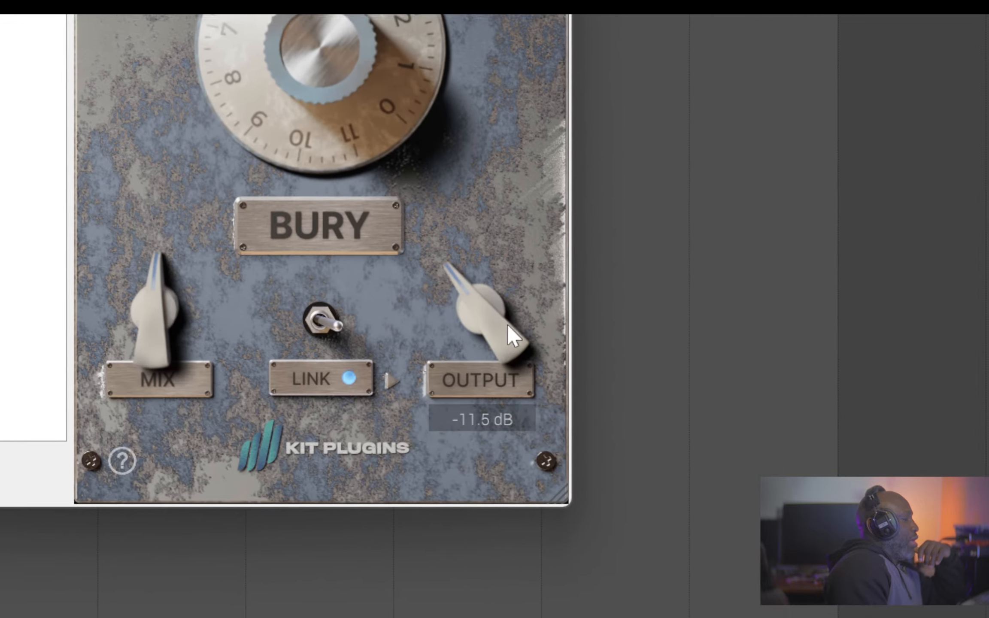
left_click_drag(344, 87, 338, 169)
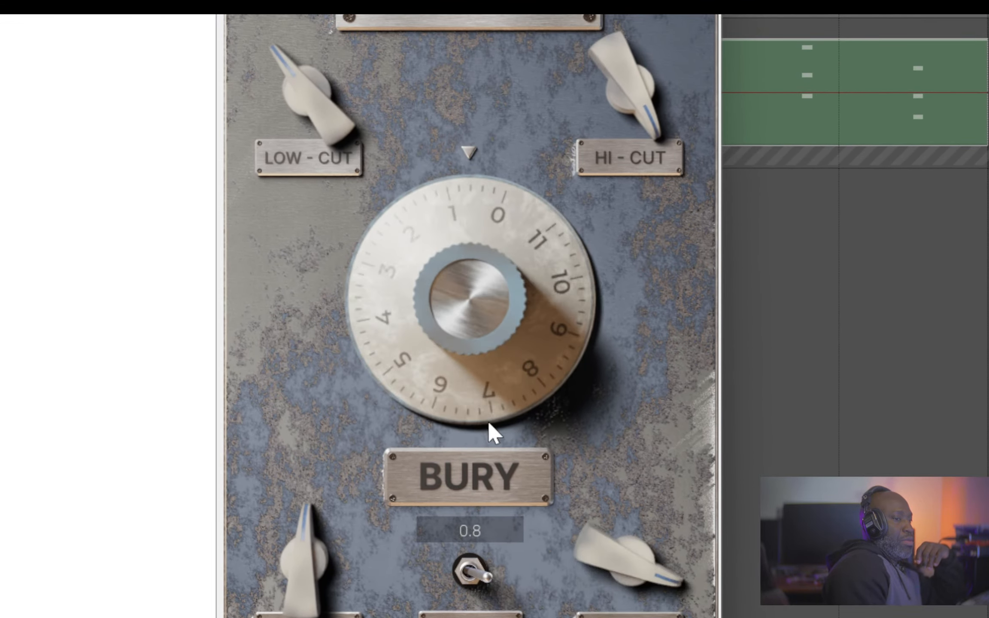
left_click_drag(487, 420, 462, 267)
Step: Raise Burier's Bury dial to 6.7 and slightly beyond while reviewing the cut filters and linked output level
mouse_move(628, 121)
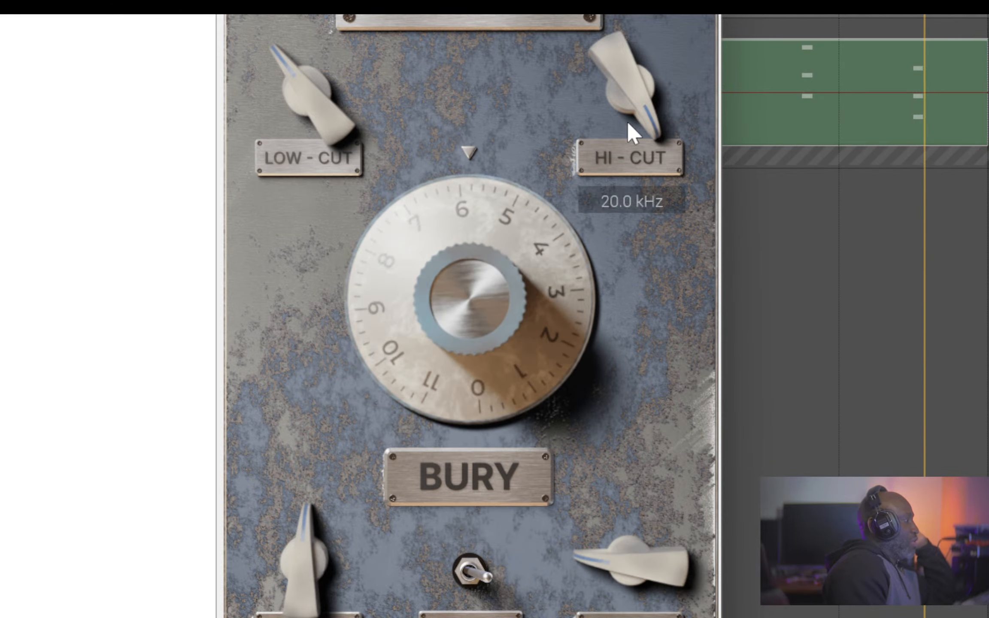
mouse_move(353, 119)
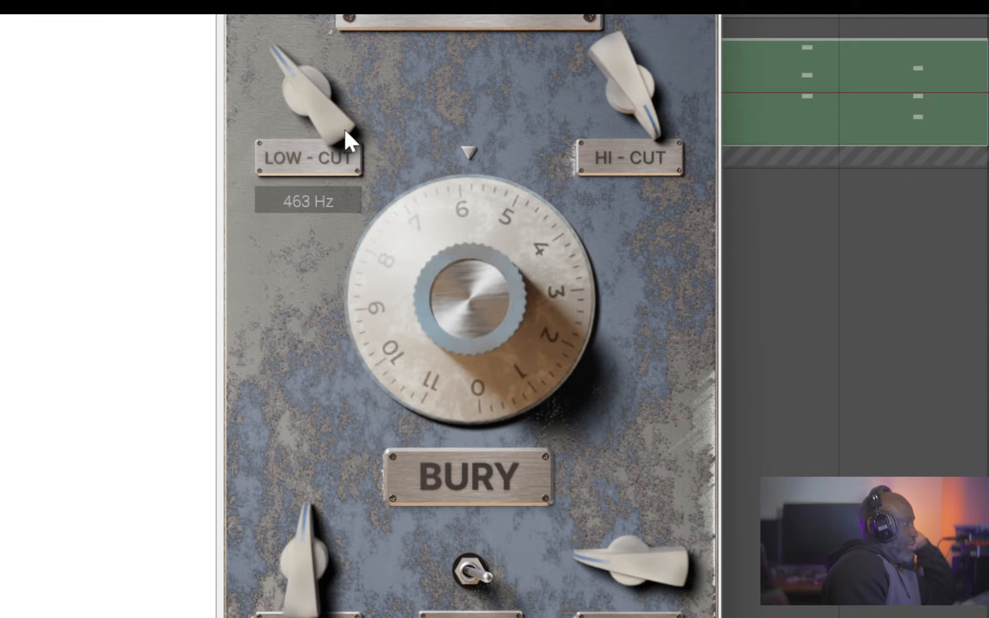
mouse_move(663, 82)
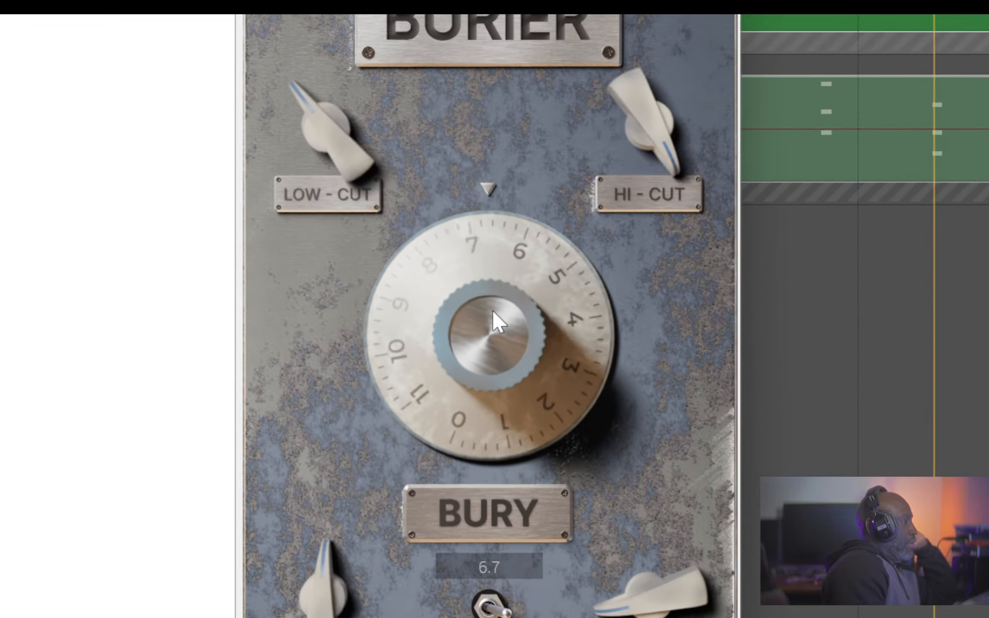
left_click_drag(671, 33, 654, 44)
left_click_drag(480, 327, 485, 287)
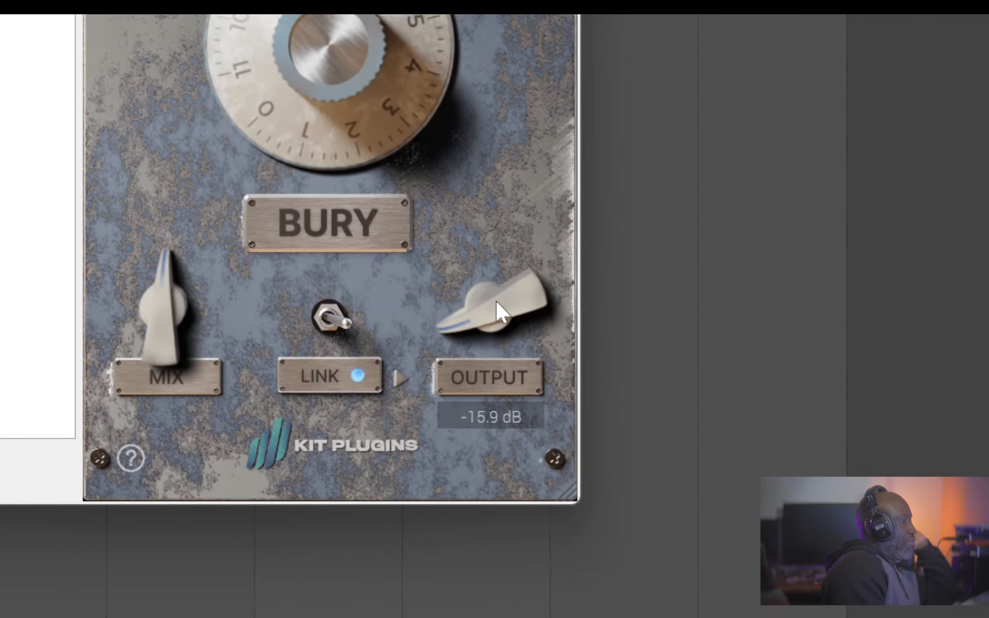
left_click_drag(501, 357, 501, 342)
left_click_drag(342, 53, 468, 229)
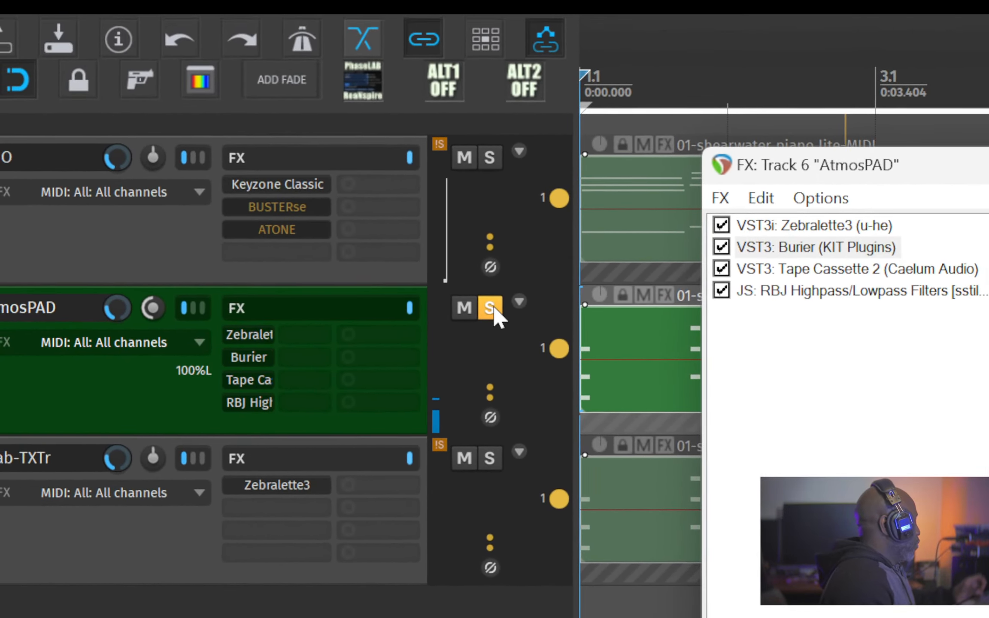
Step: Unsolo the AtmosPAD track and close its FX chain window
left_click(490, 307)
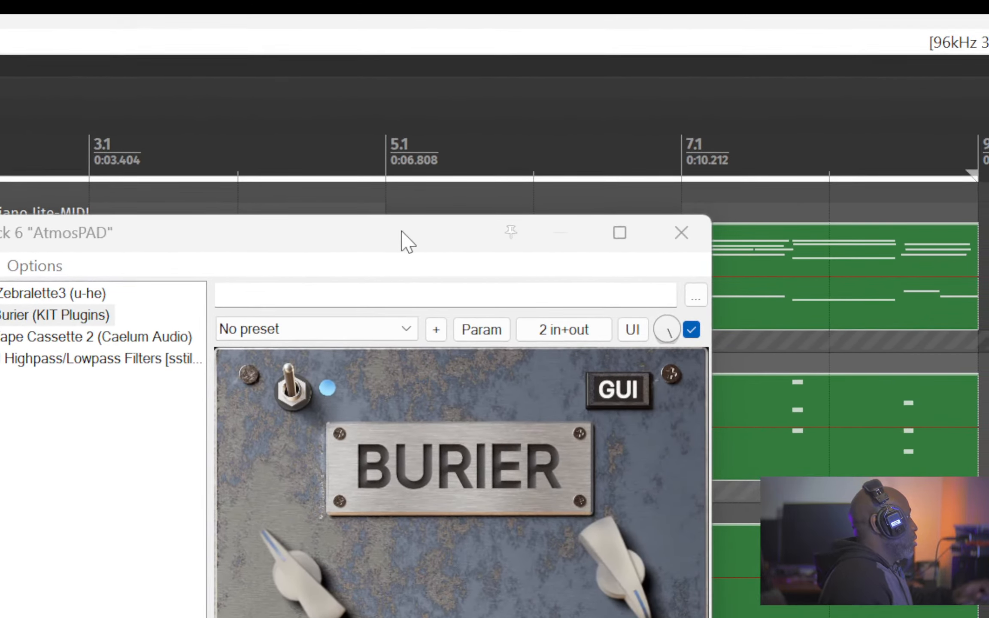
left_click(387, 230)
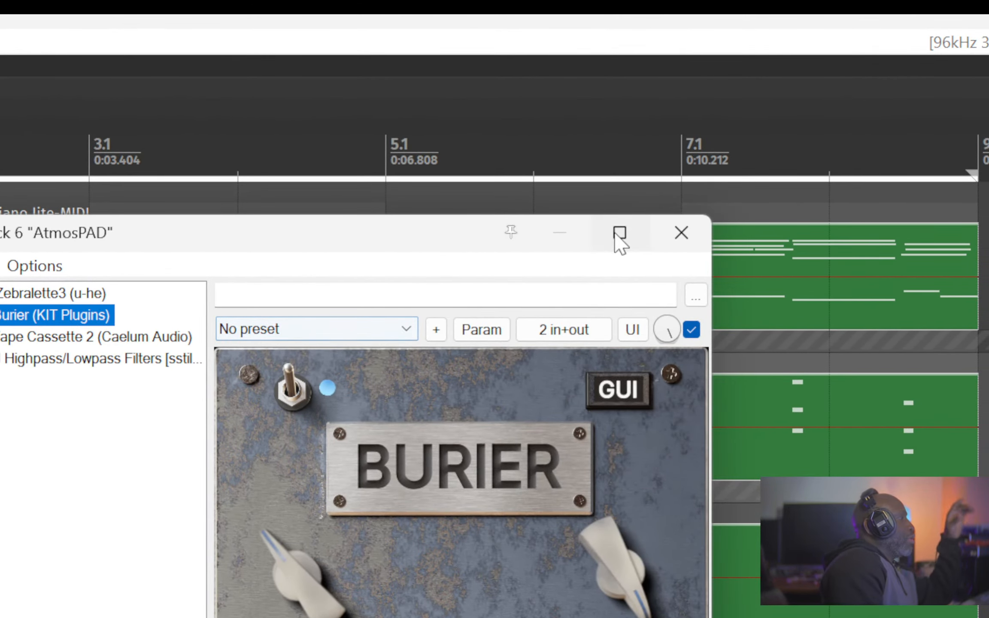
left_click(668, 244)
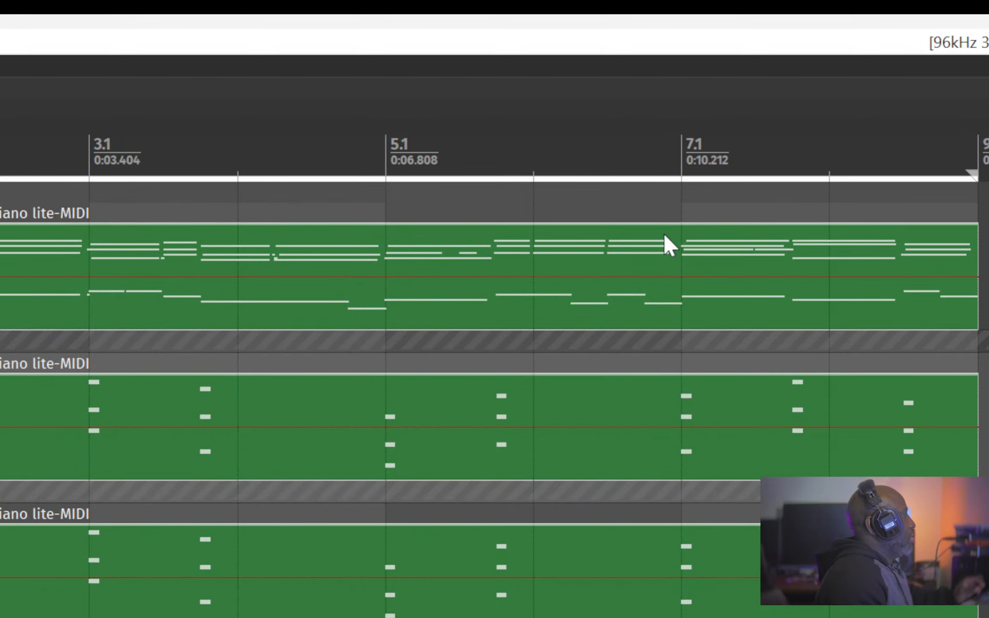